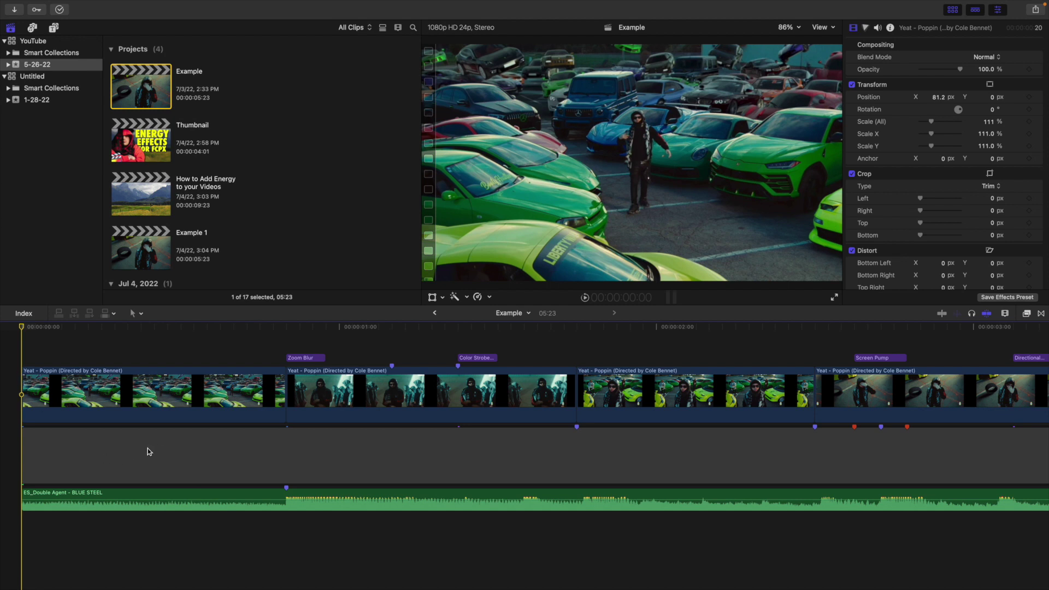
Step: Try inserting a gap clip at the start of the timeline, and undo the insertion
key(alt+w)
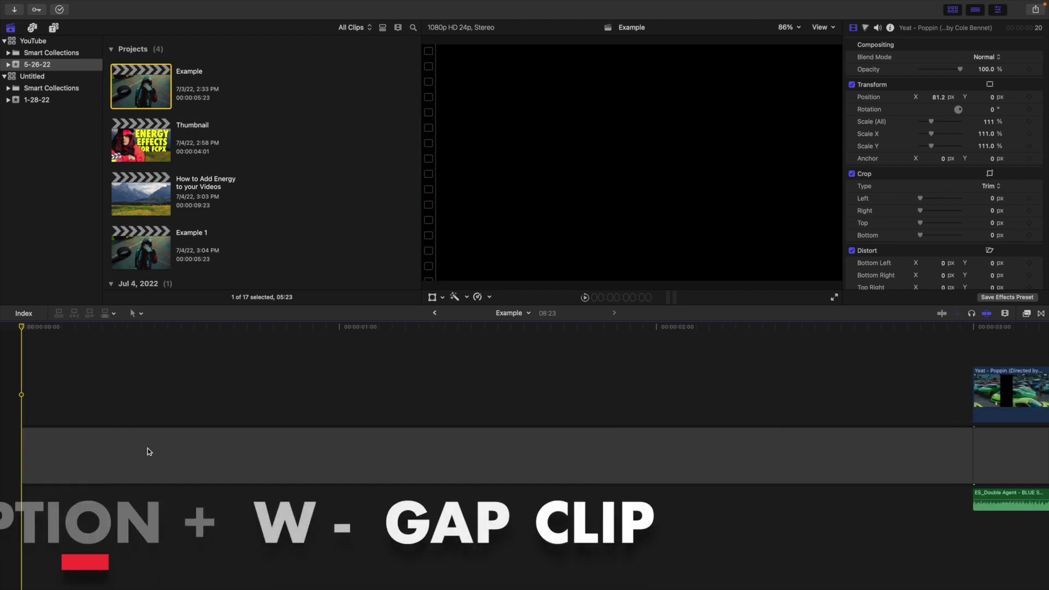
key(super+z)
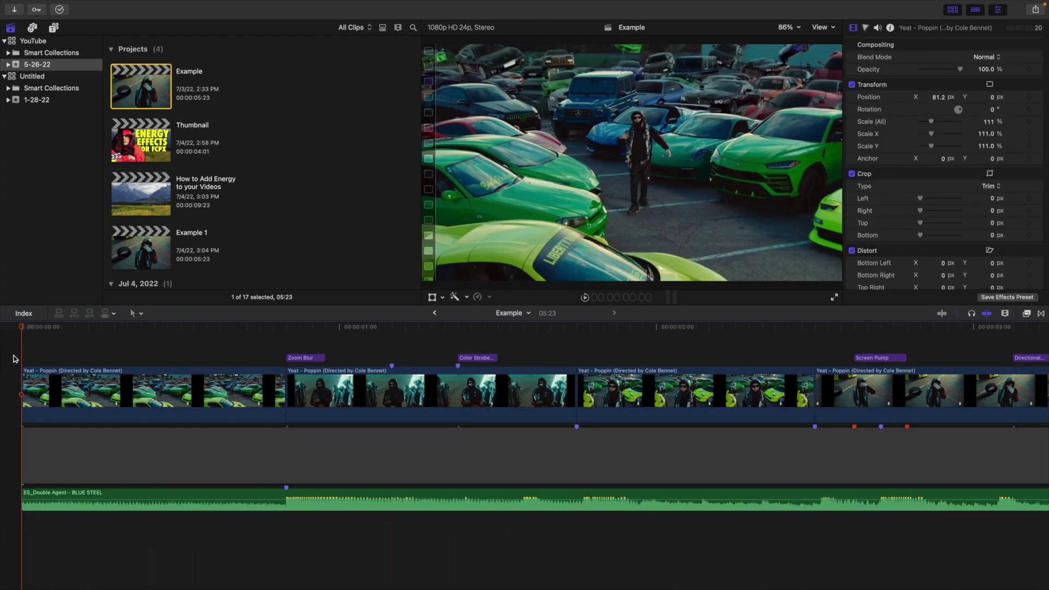
scroll(433, 370, right, 3)
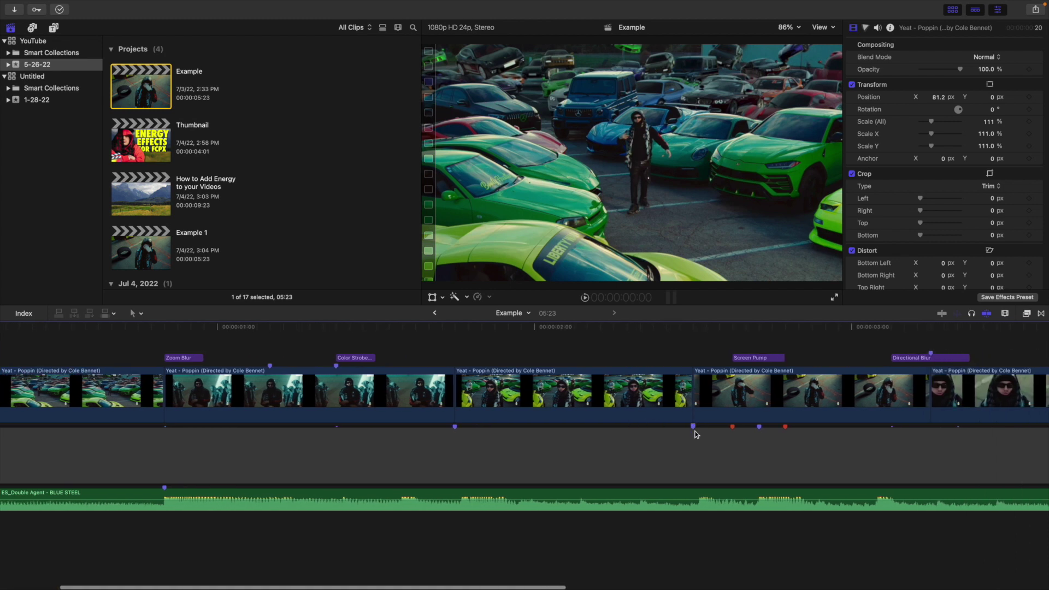
scroll(421, 404, left, 4)
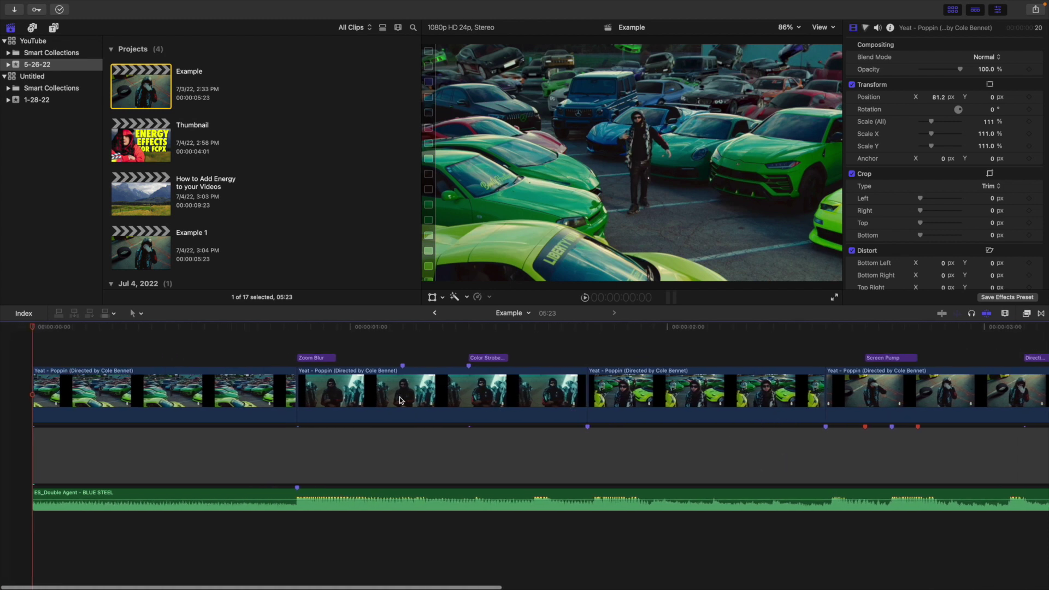
key(super+minus)
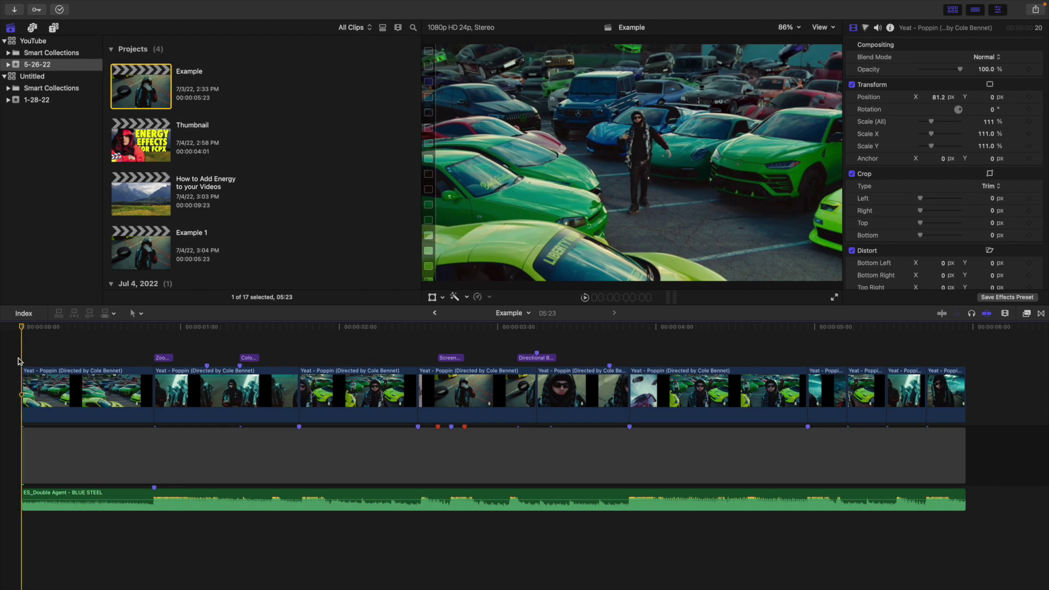
key(super+equal)
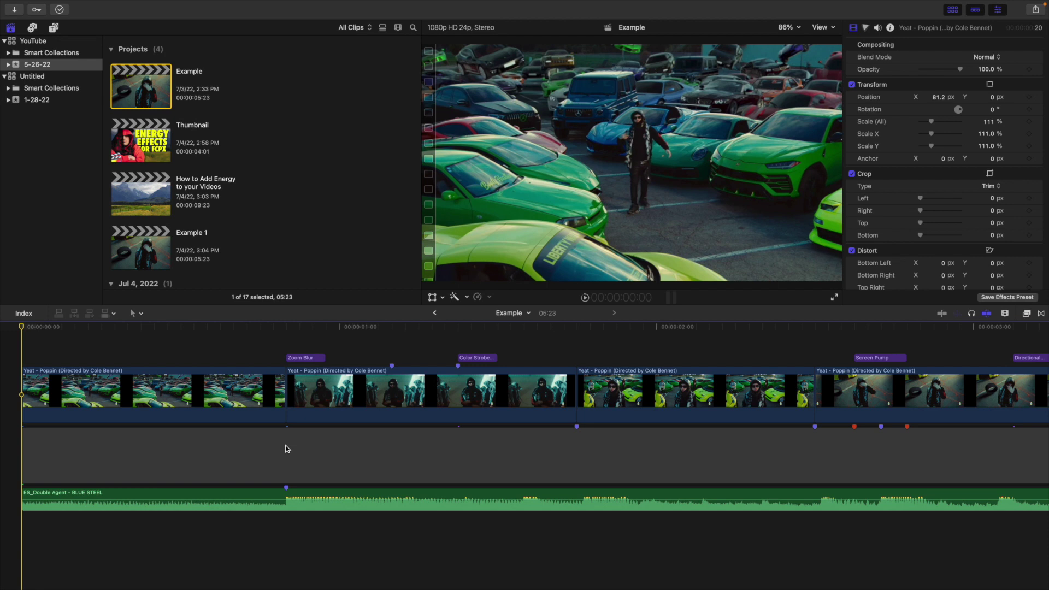
Step: Step frame by frame from the middle of the first clip into the second clip to locate the audio spikes
click(182, 359)
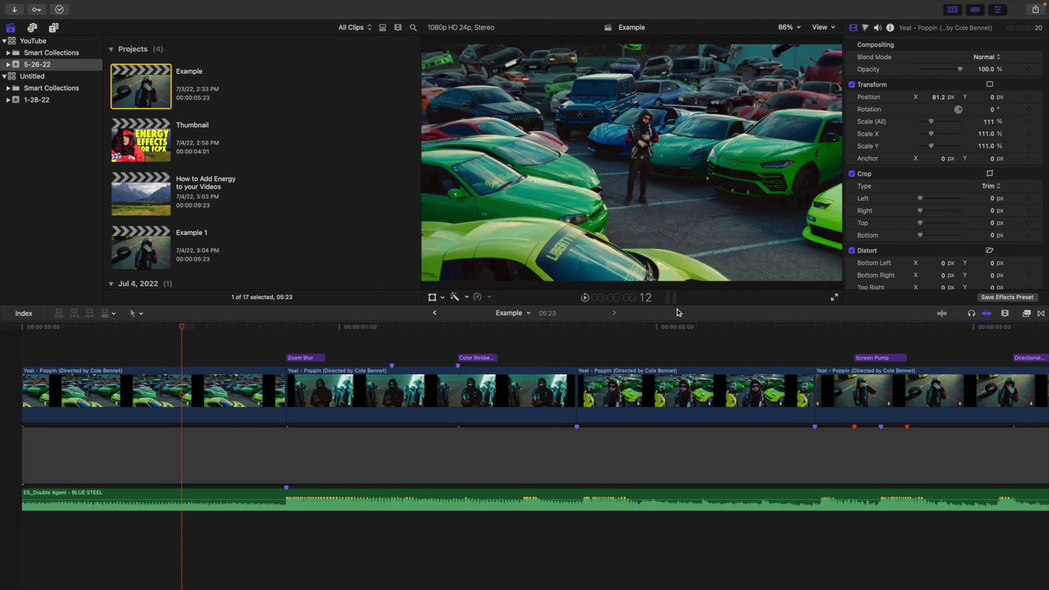
key(Right)
key(Right)
key(Right)
key(Right)
key(Right)
key(Right)
key(Right)
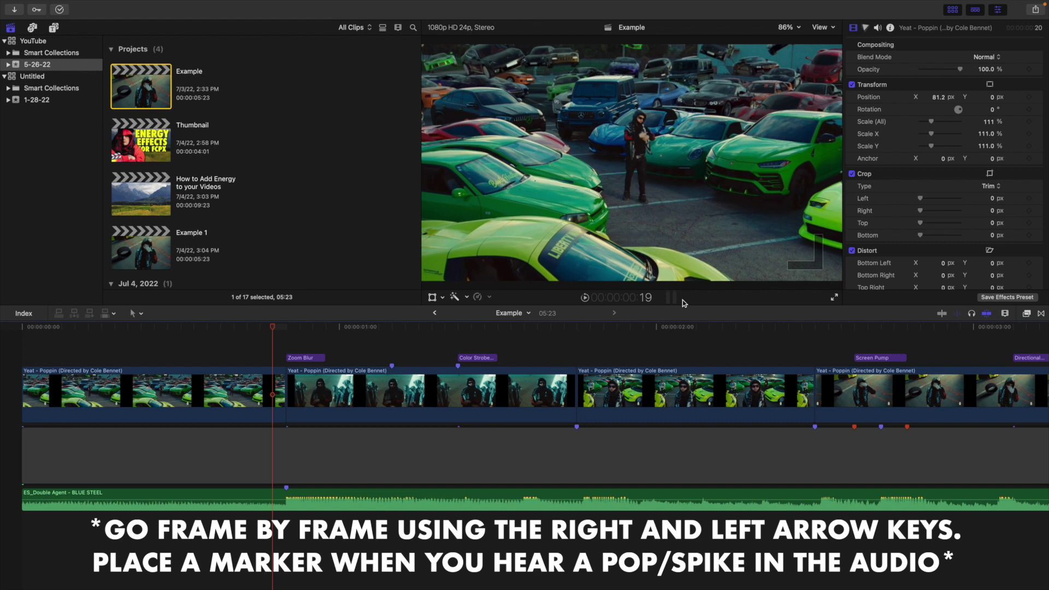
key(Right)
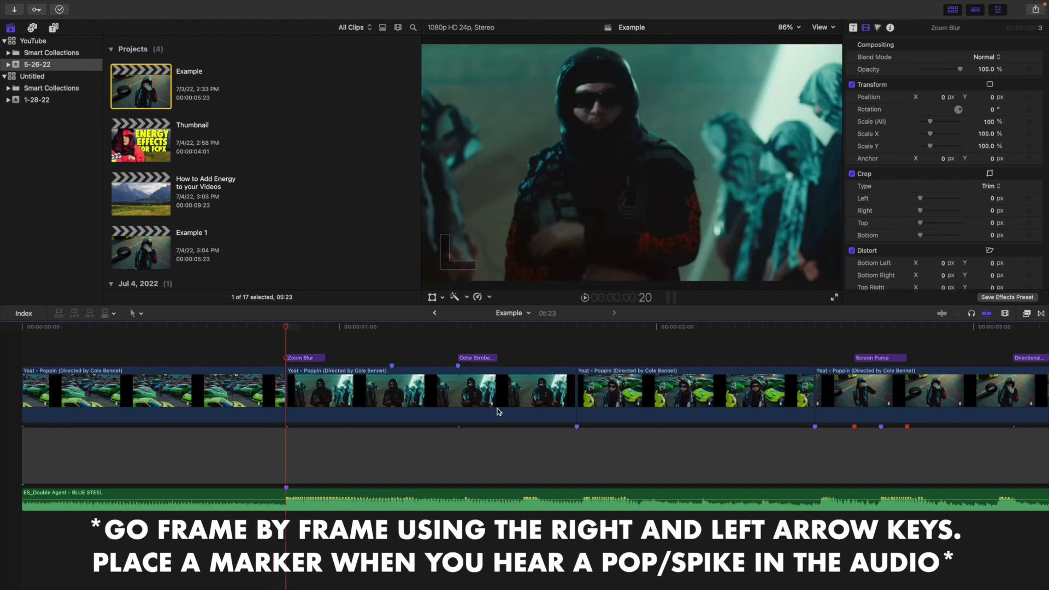
key(Right)
key(Right)
key(Right)
key(Right)
key(Right)
key(Right)
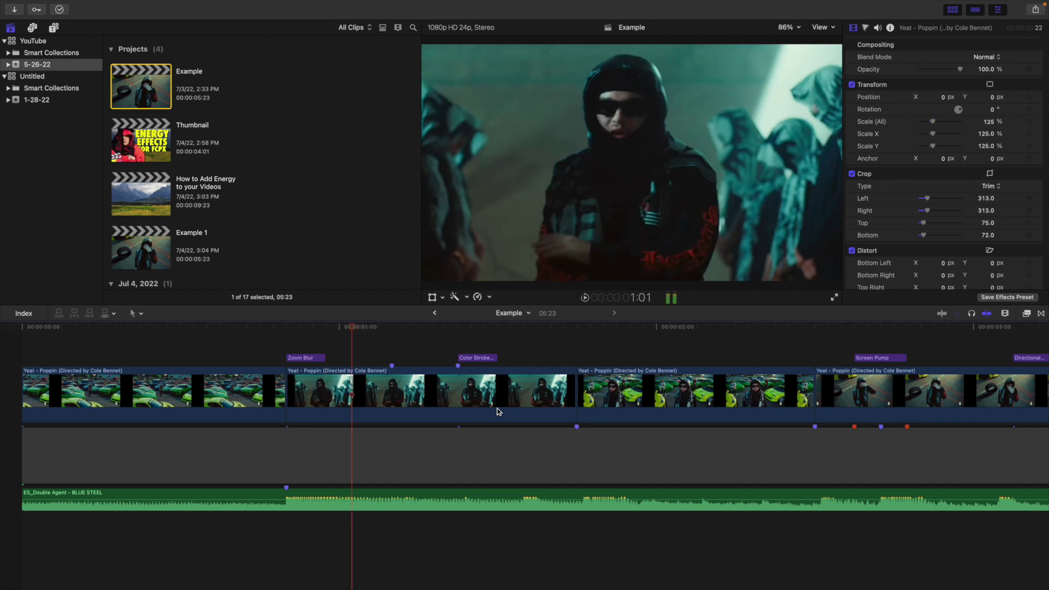
key(Right)
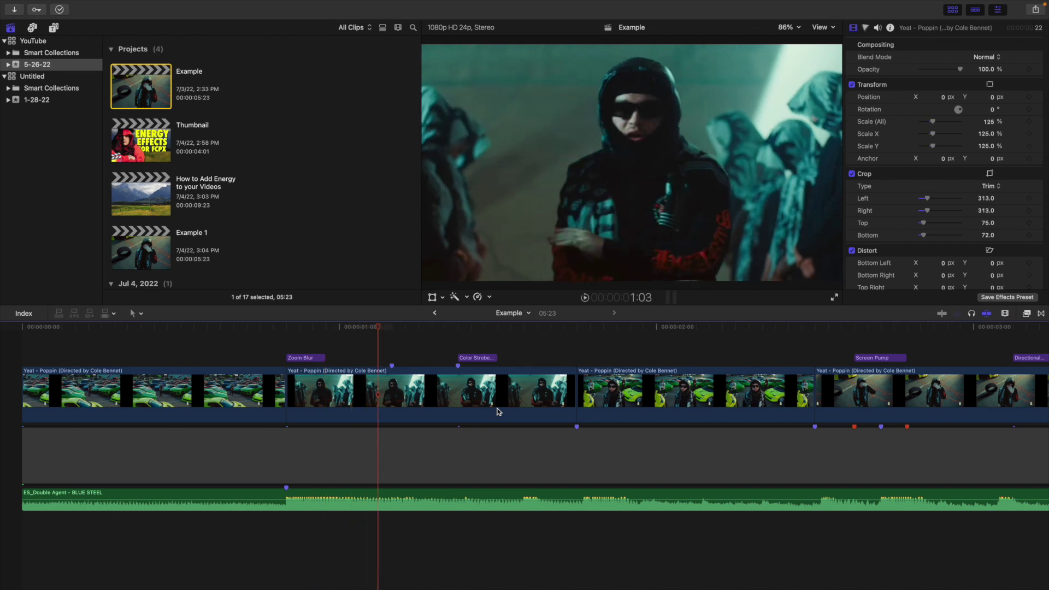
Step: Recheck the audio from frame 14 of the first clip up to the cut at frame 20
click(219, 361)
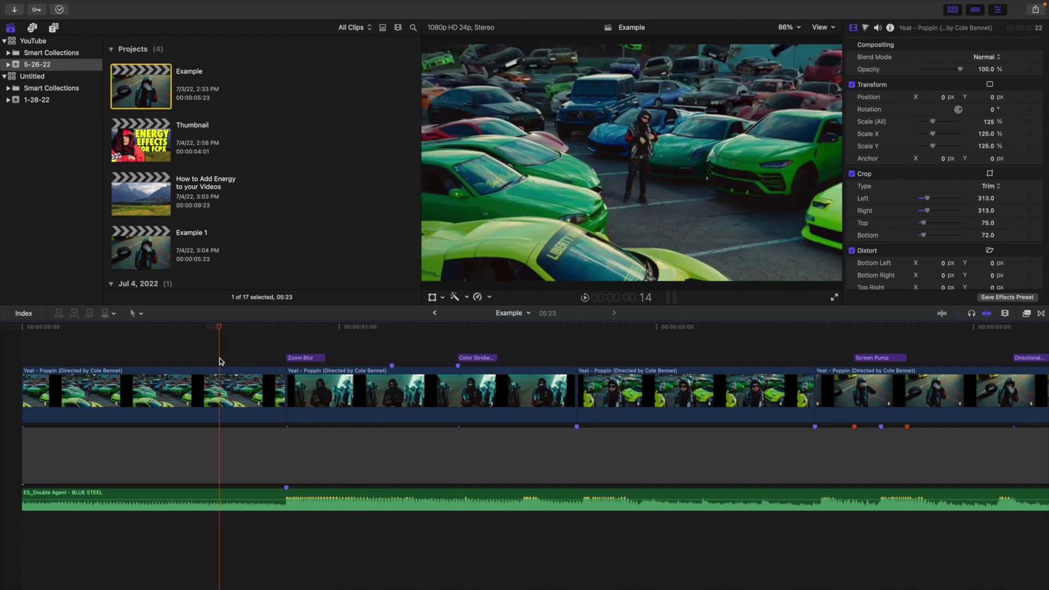
key(m)
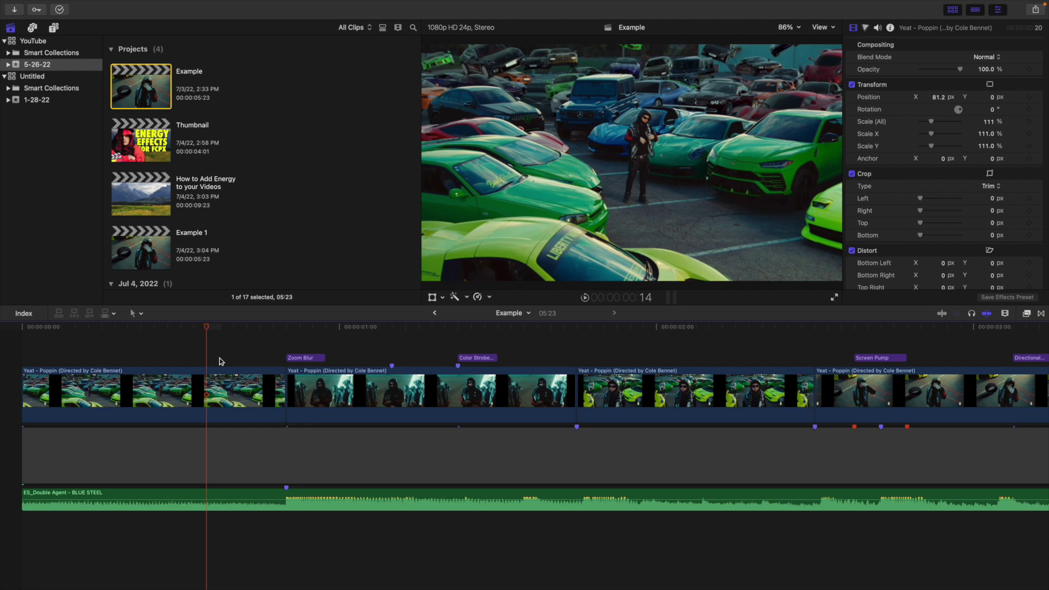
key(space)
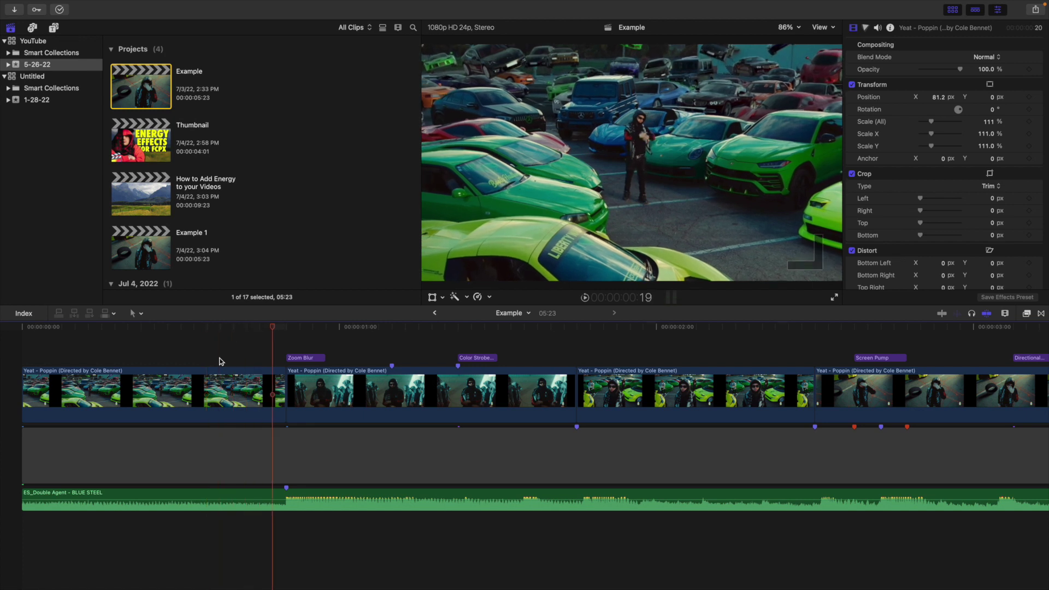
key(Right)
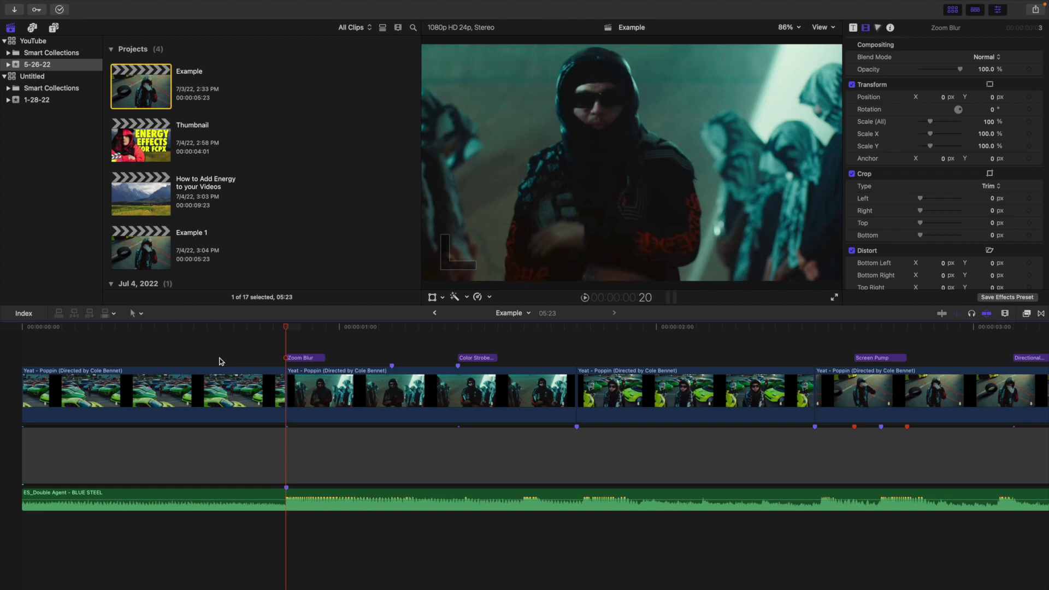
Step: Play the timeline repeatedly from its beginning to review the first two clips against the music
click(100, 385)
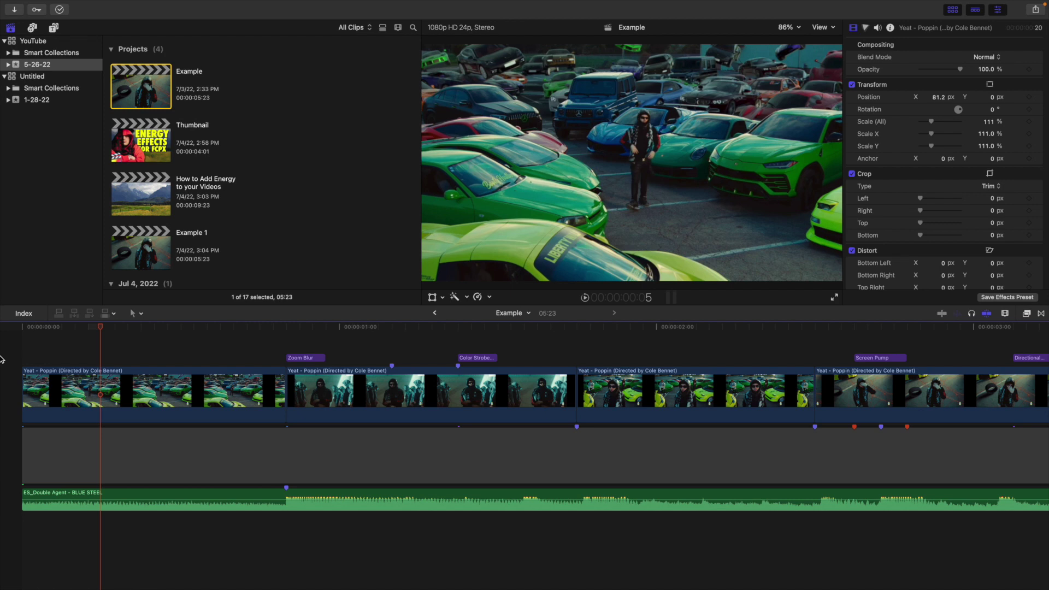
key(Home)
key(space)
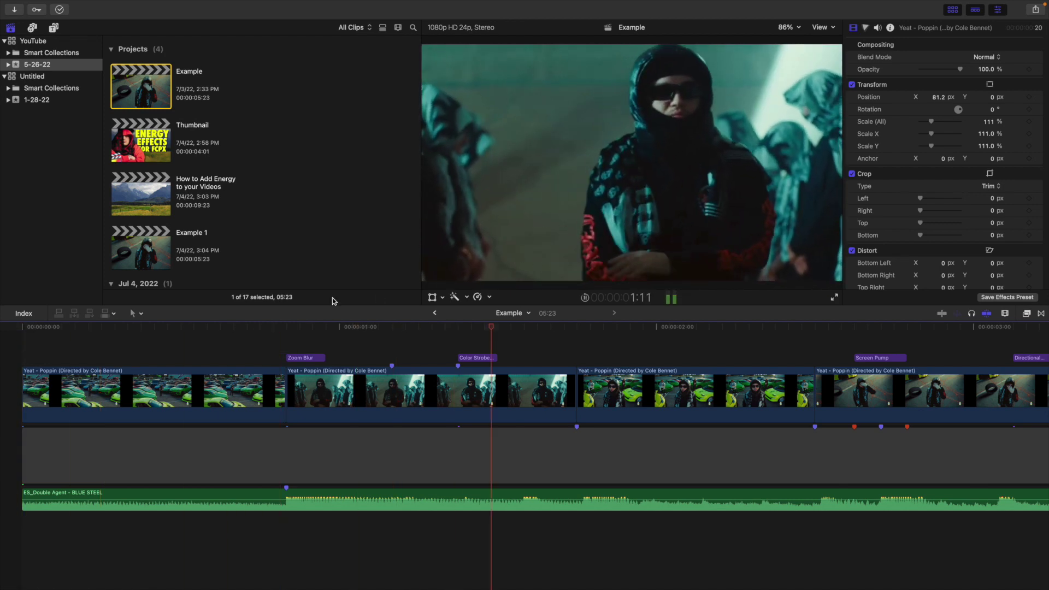
key(Home)
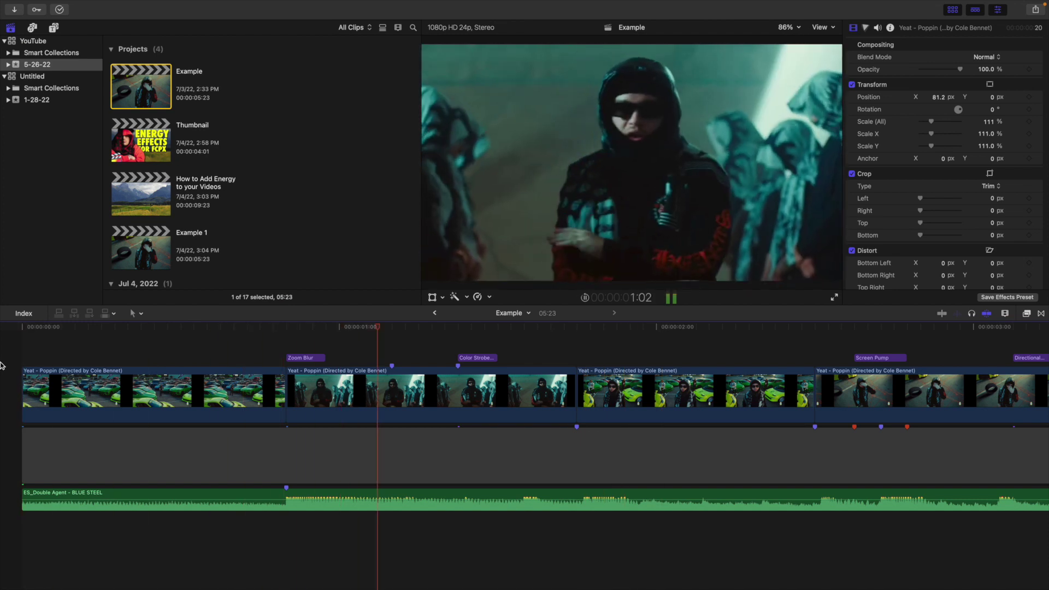
key(Home)
key(Home)
key(space)
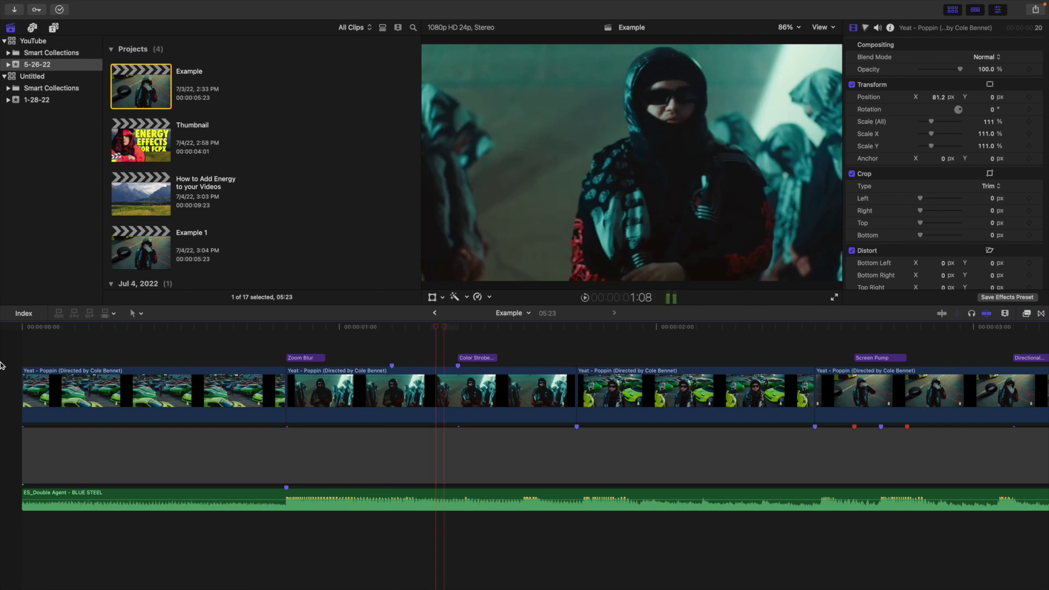
Step: Search the effects for "earth", applying Earthquake to the first clip and Earthquake Pro to the second clip
click(1026, 313)
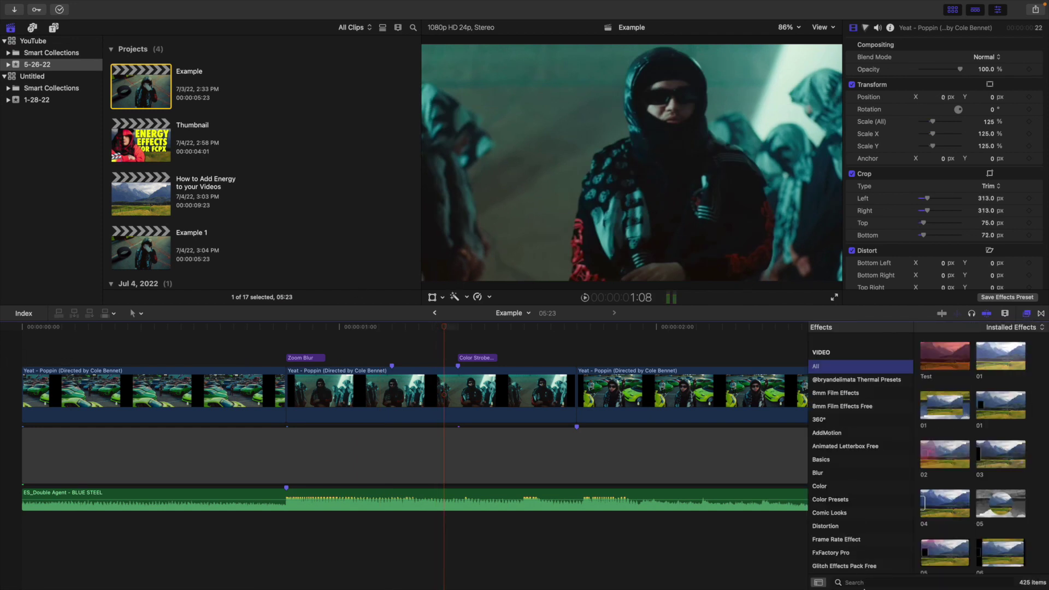
click(868, 581)
text(earth)
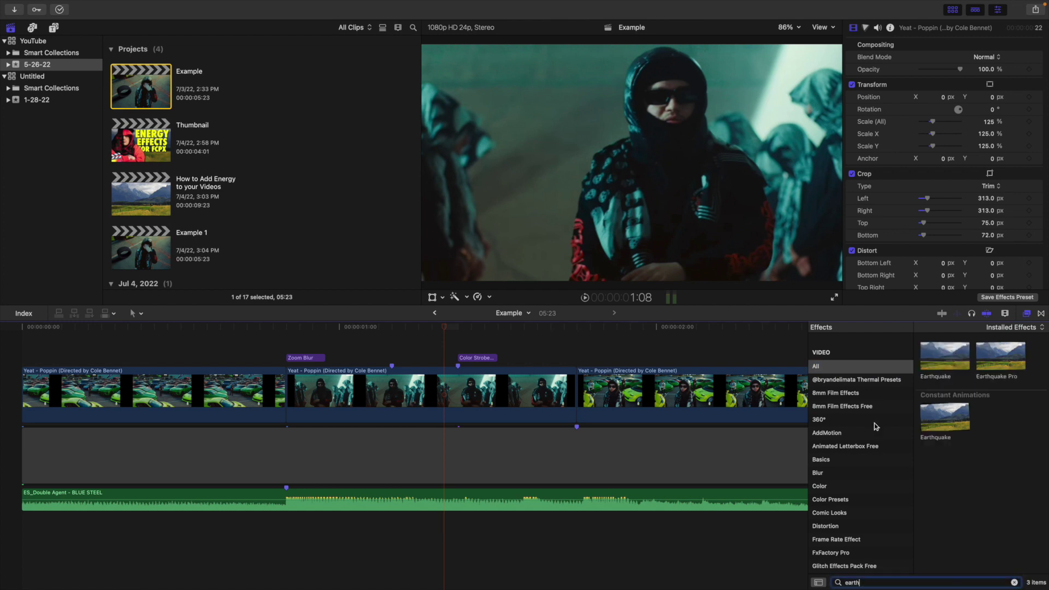
drag(954, 362, 448, 372)
click(120, 394)
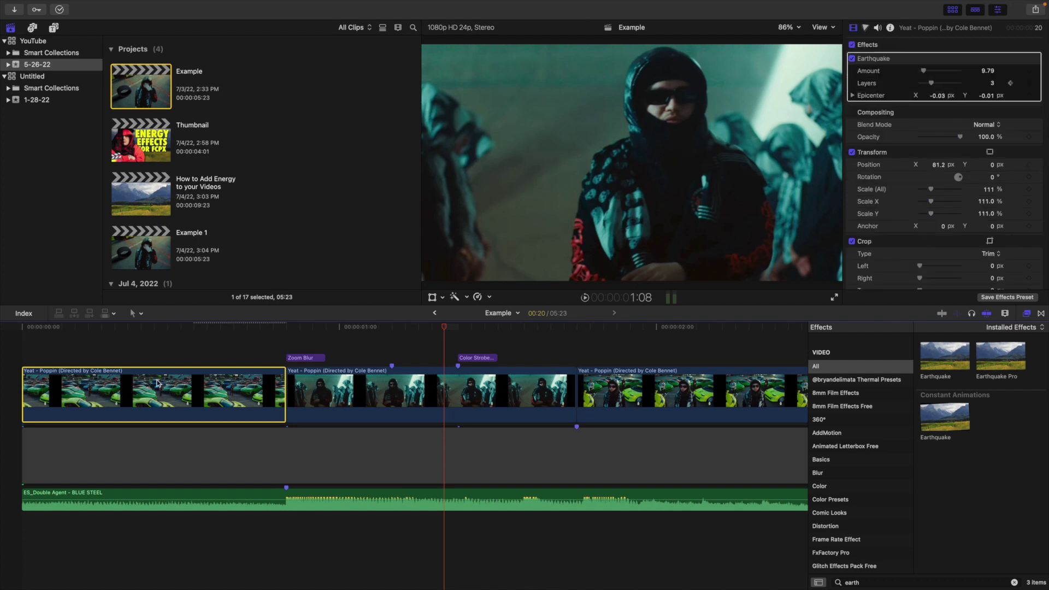
drag(1004, 362, 492, 383)
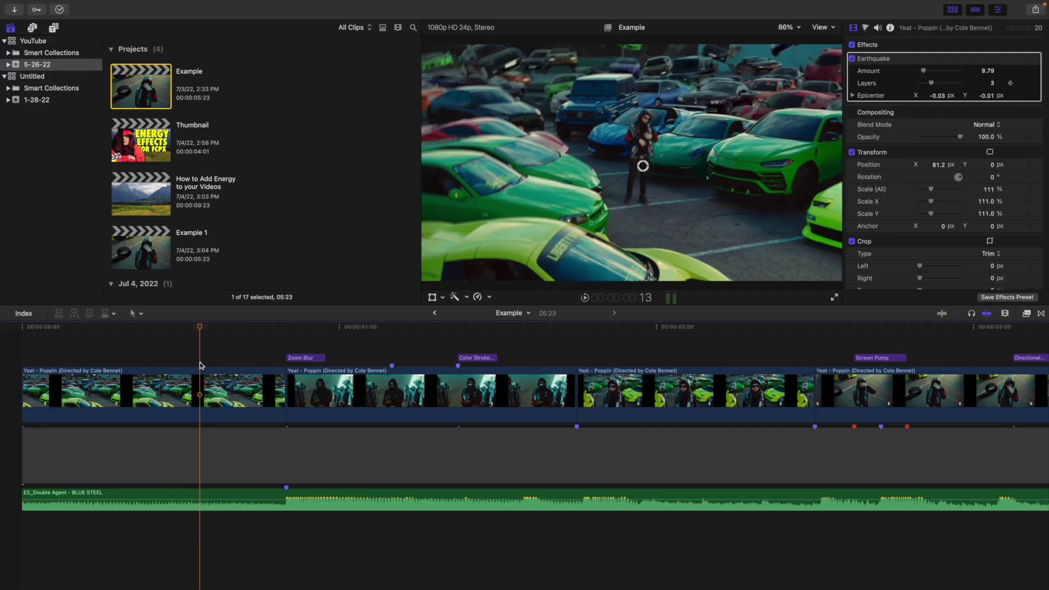
Step: Set the first clip's Earthquake effect to an Amount of 35.62 and 4 Layers
click(199, 383)
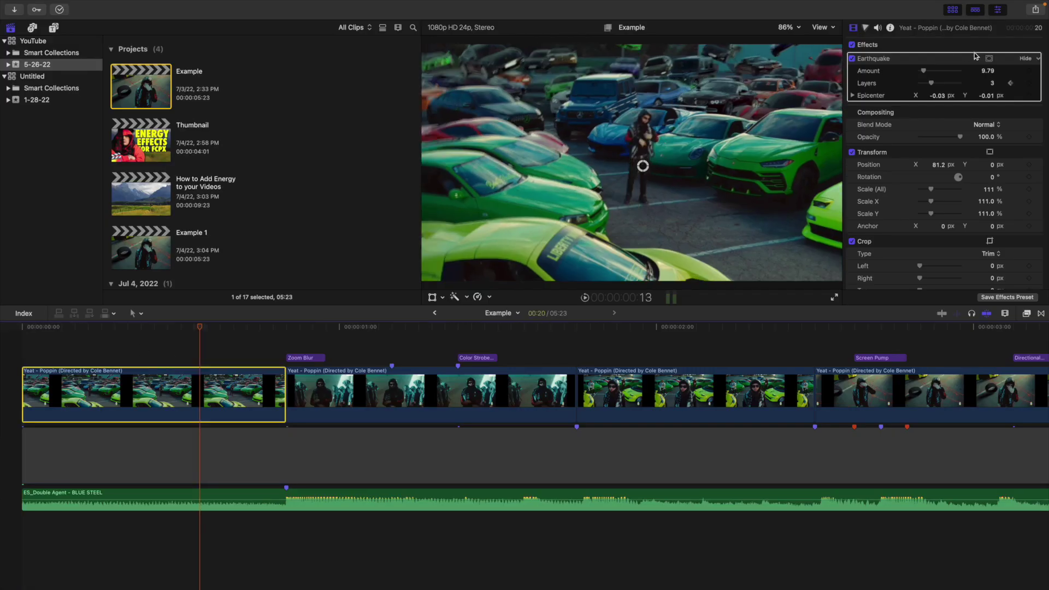
drag(925, 70, 940, 83)
click(443, 345)
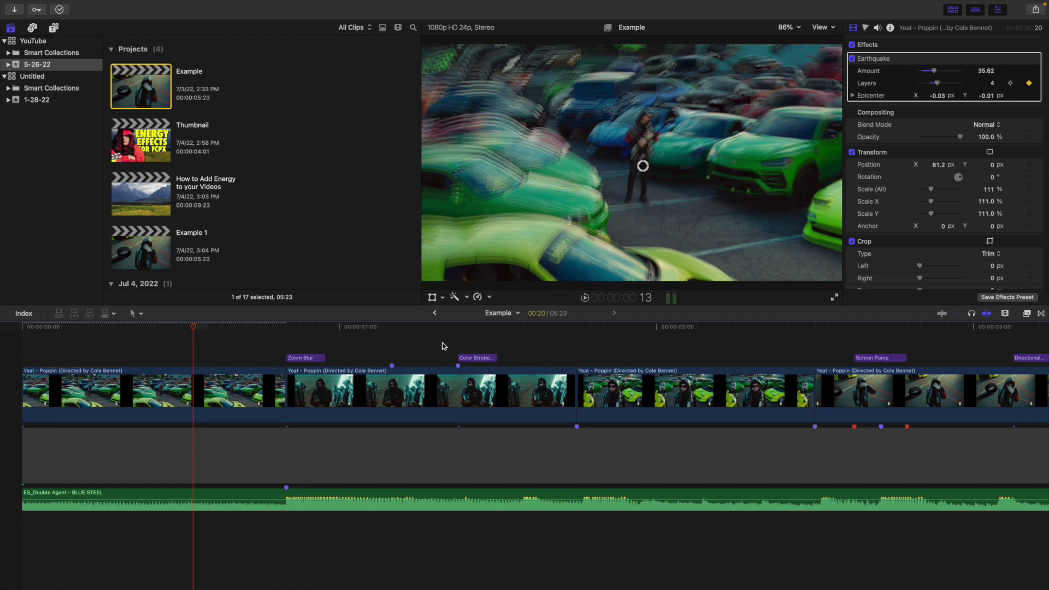
Step: Set the second clip's Earthquake Pro to Twist 0.26, Horizontal Shake 0.27, Vertical Shake 0.29 and Random Seed 133
click(462, 388)
drag(923, 70, 922, 133)
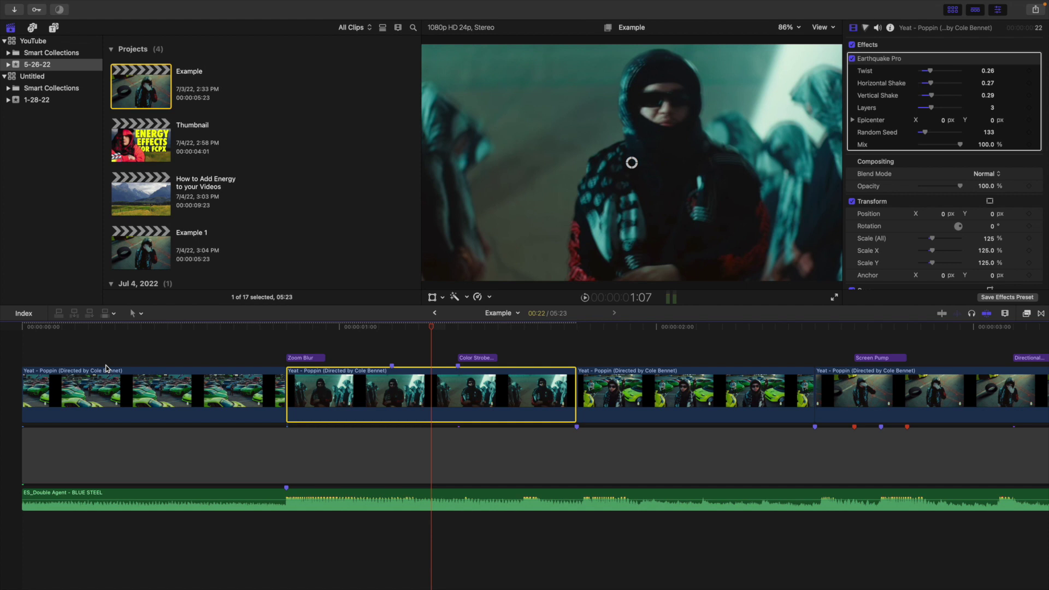
Step: Replay the timeline from the start to review the Earthquake shake across the first two clips
click(7, 357)
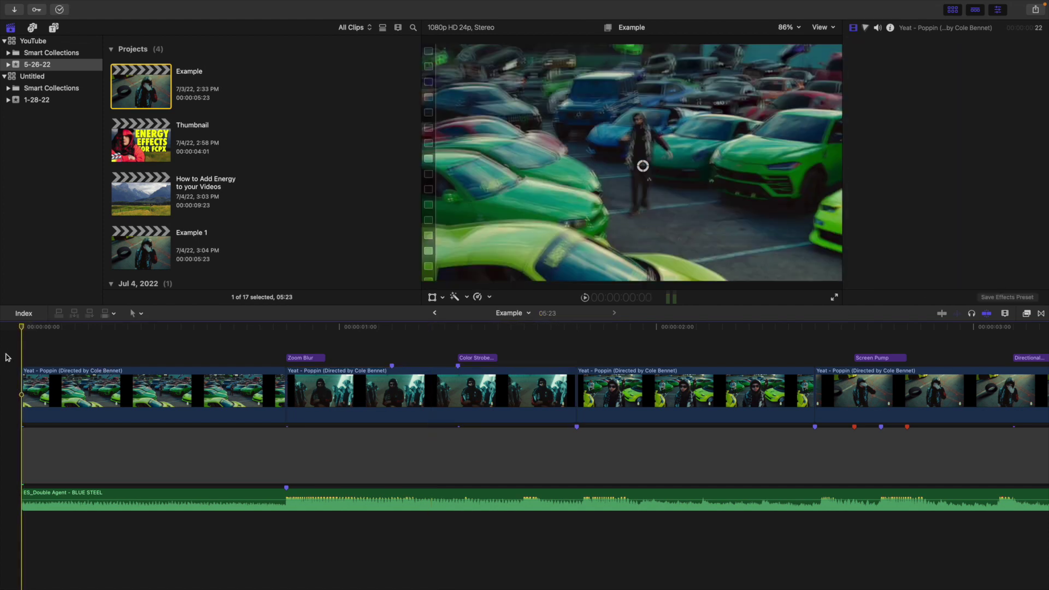
click(6, 358)
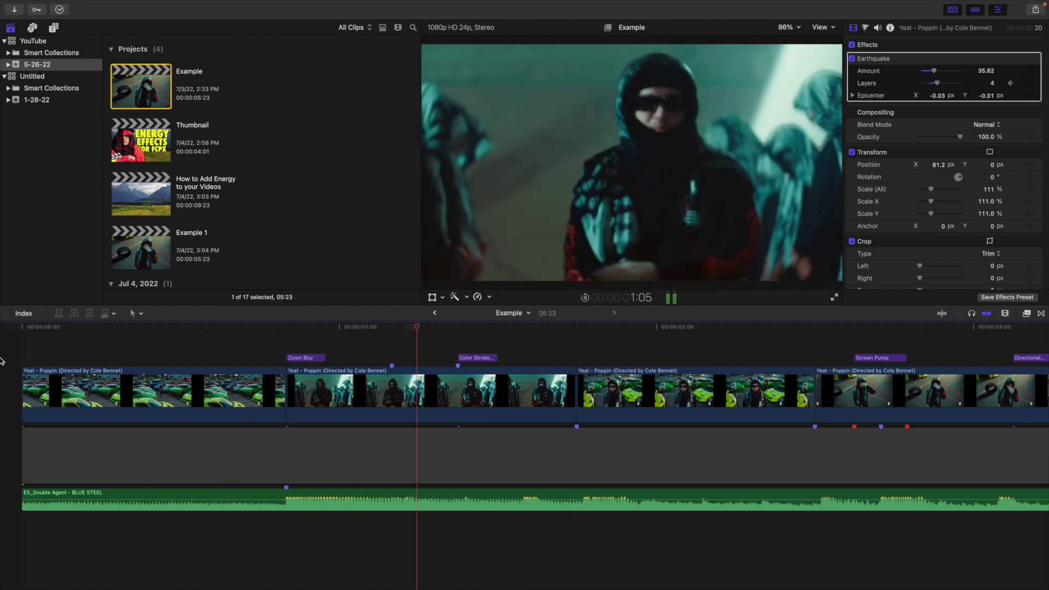
click(2, 361)
click(2, 361)
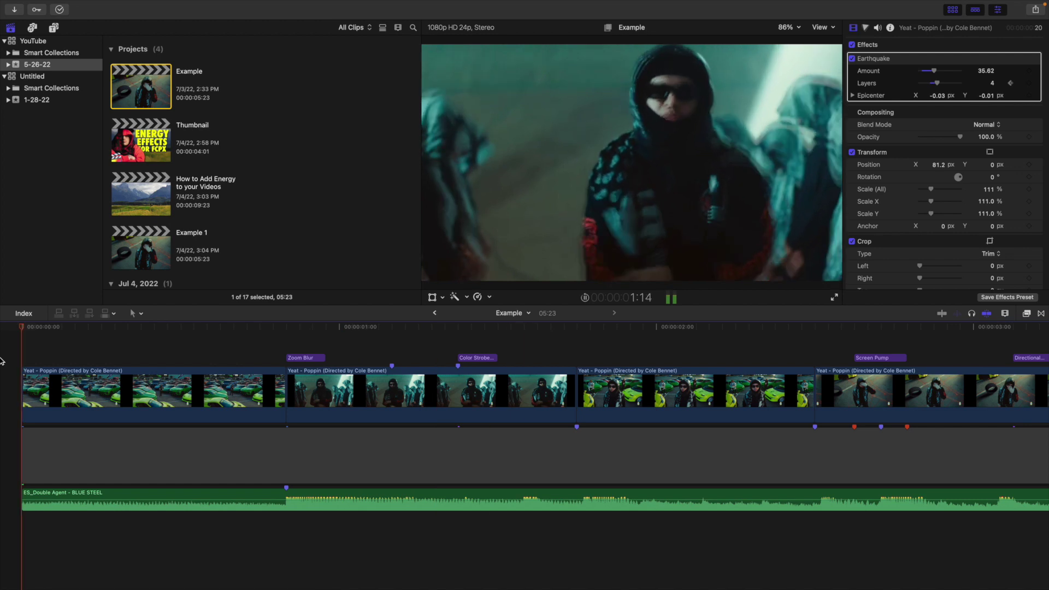
click(2, 361)
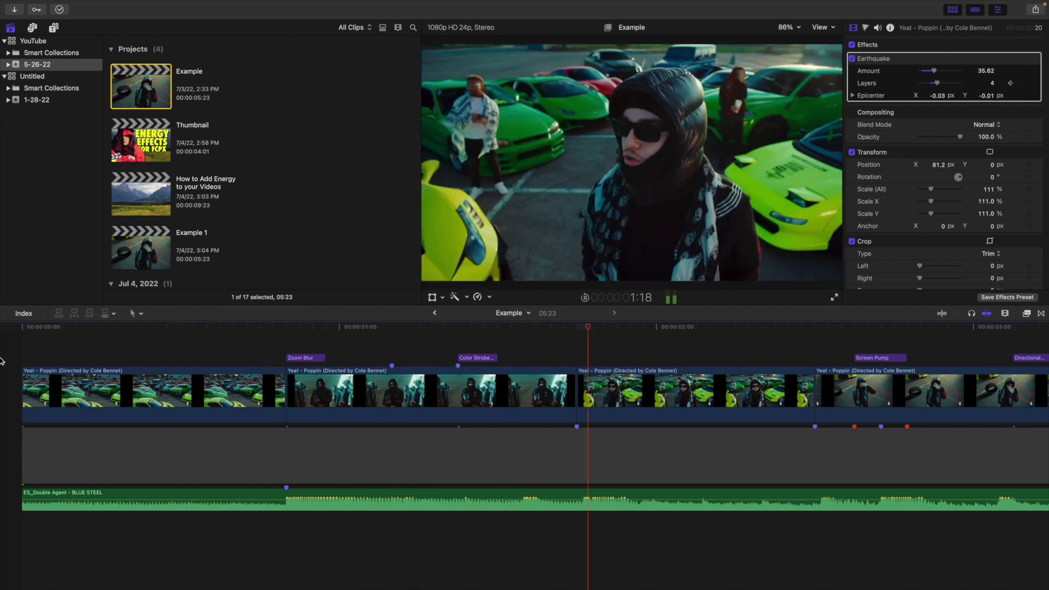
click(2, 361)
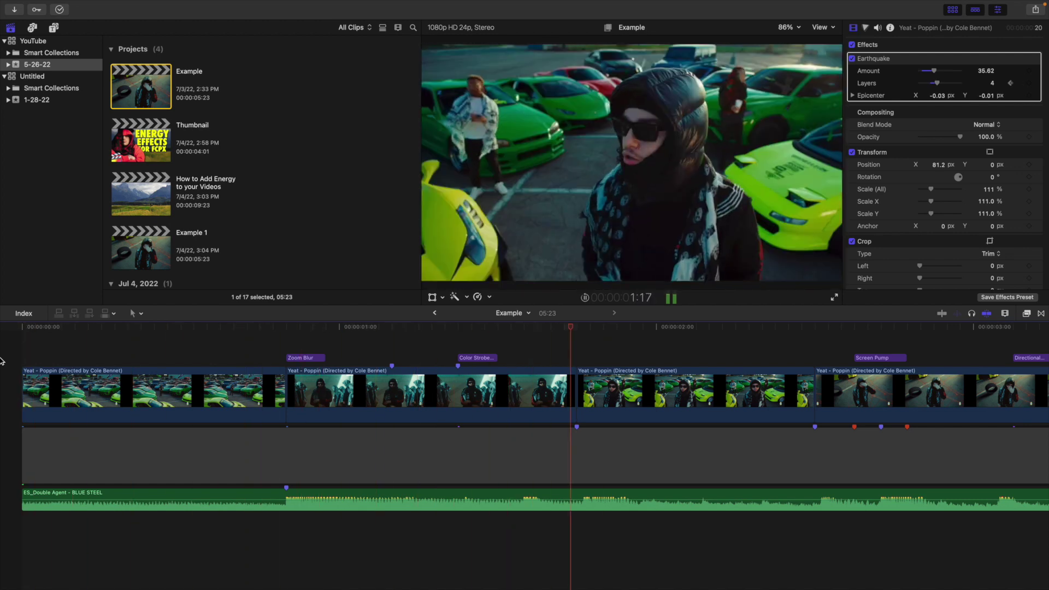
click(3, 360)
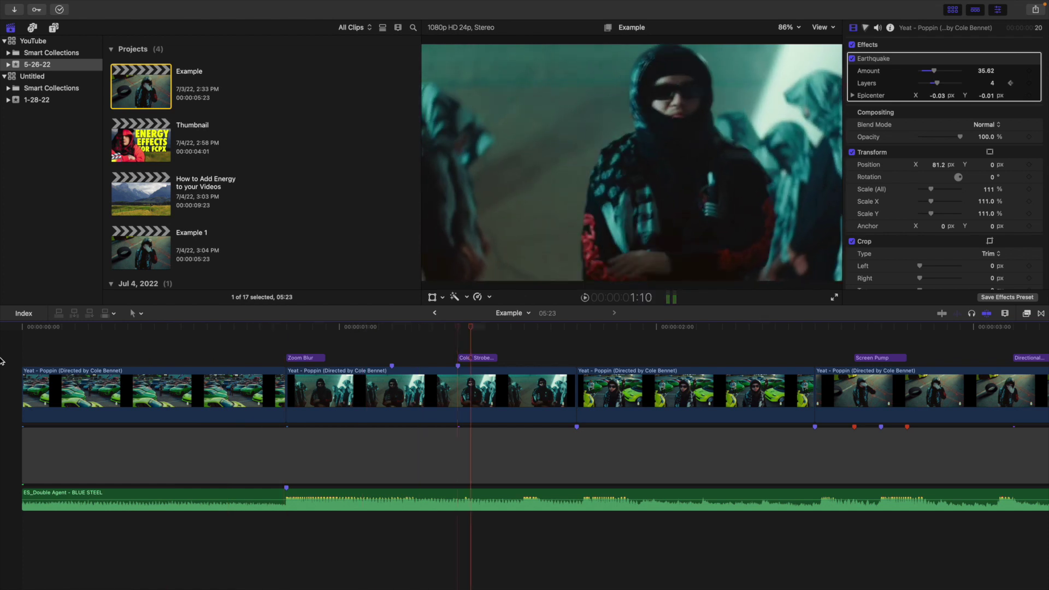
Step: Play the second clip from about 1:03 to check its Earthquake Pro shake, and return to the first clip
click(385, 355)
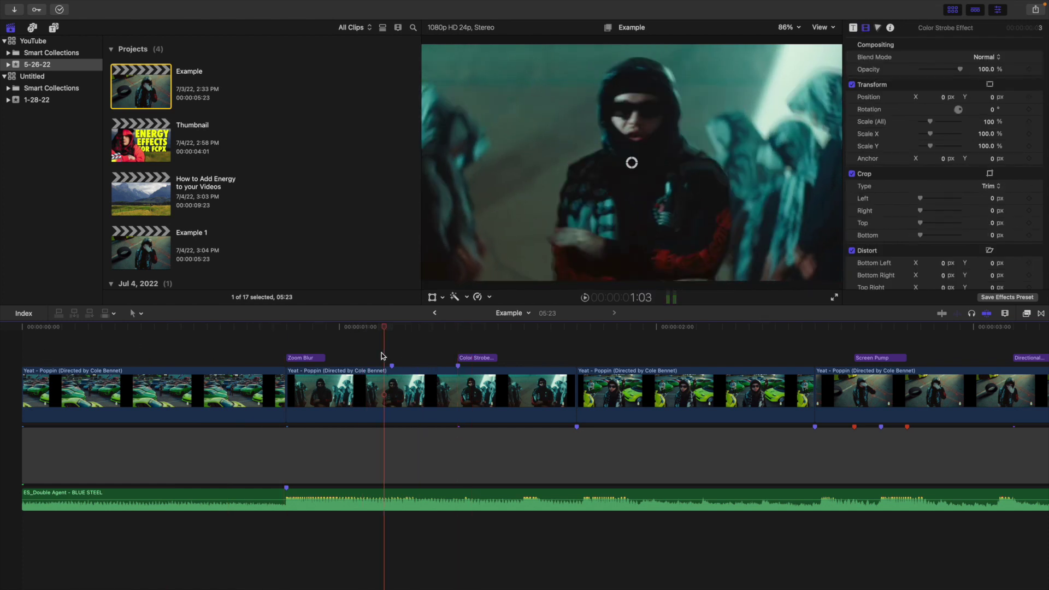
key(space)
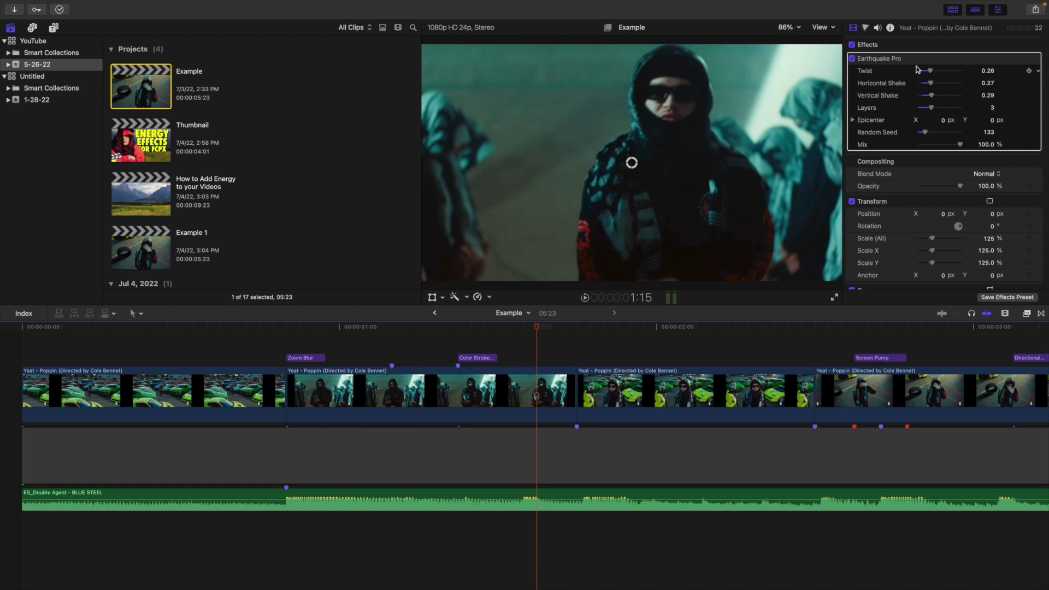
click(193, 343)
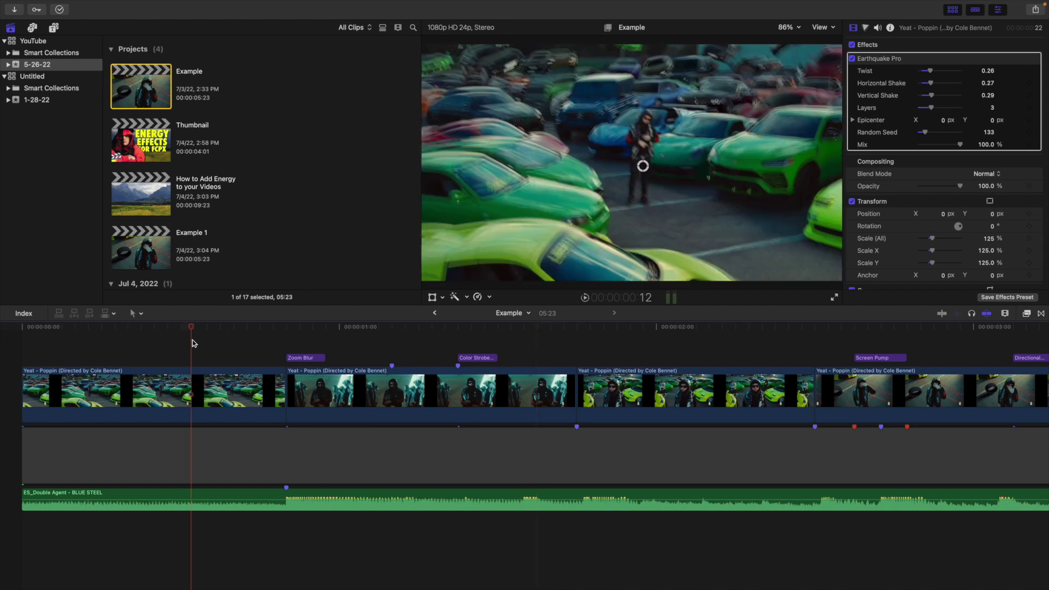
Step: Apply the Zoom blur effect to the Zoom Blur adjustment layer at the start of the second clip
click(380, 353)
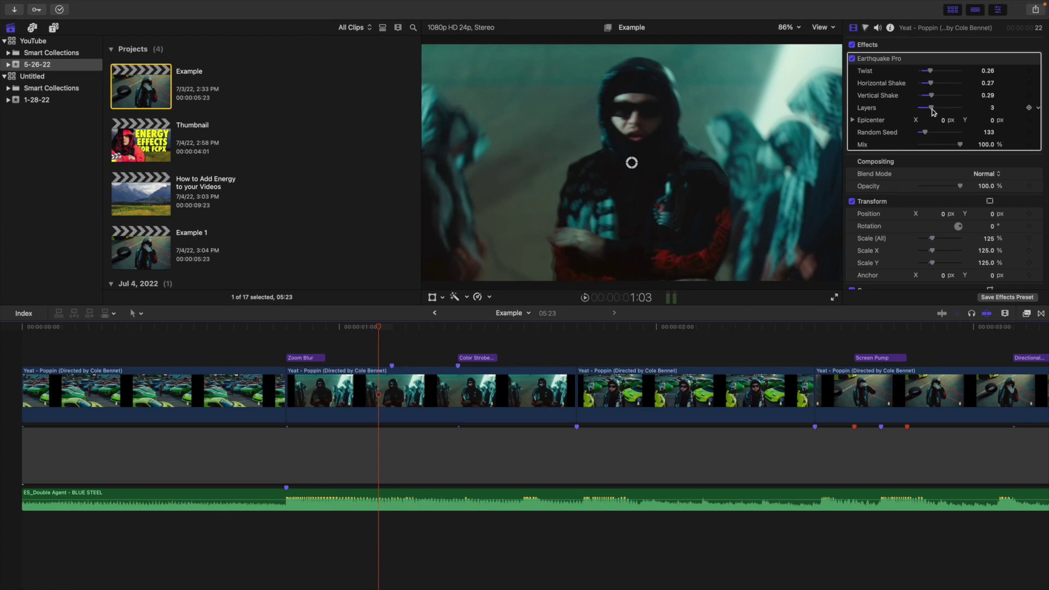
click(245, 334)
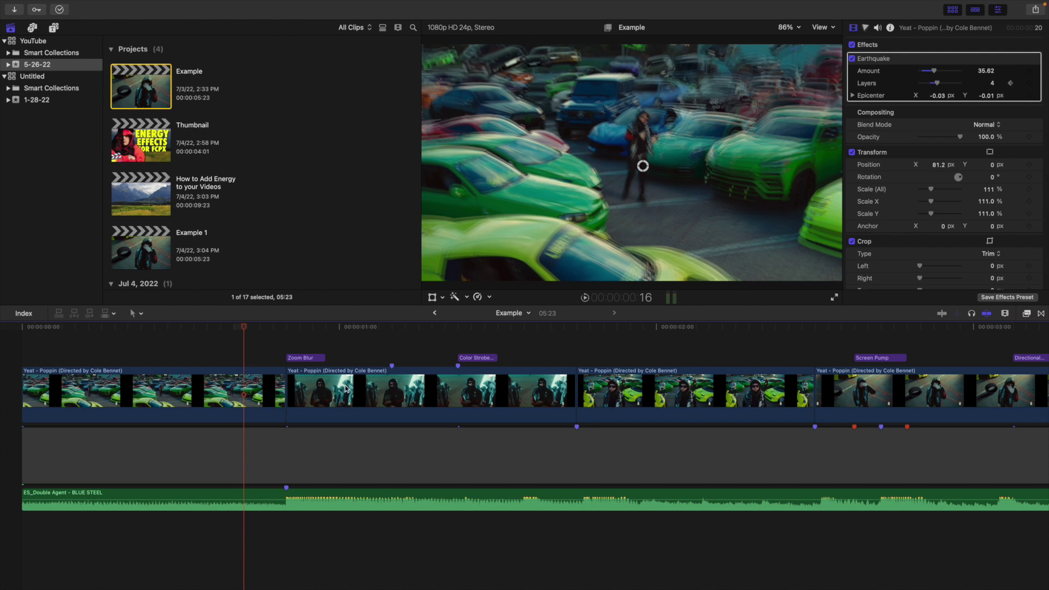
click(287, 346)
click(301, 357)
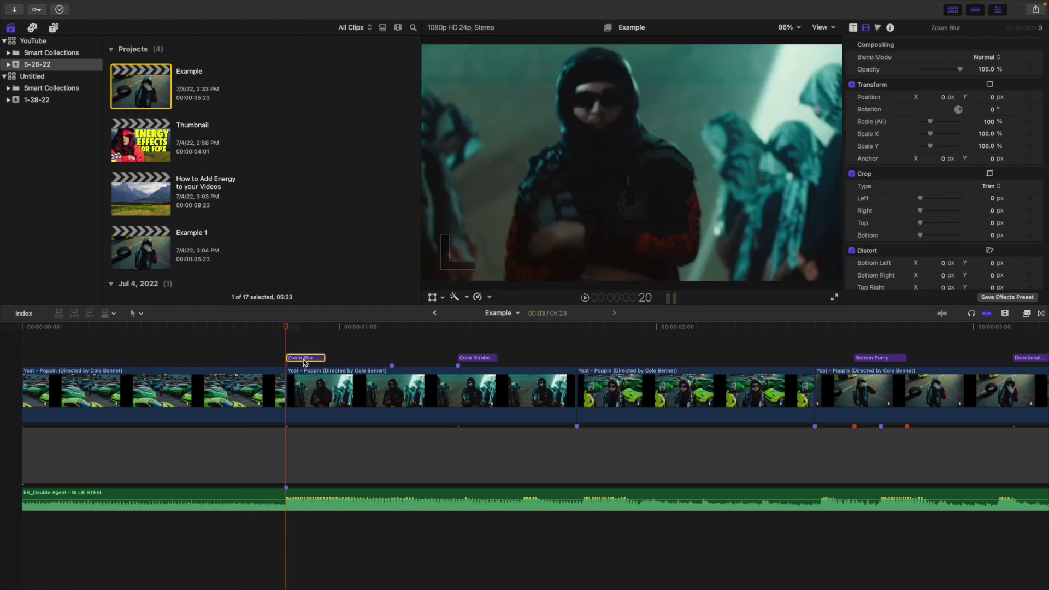
click(1027, 315)
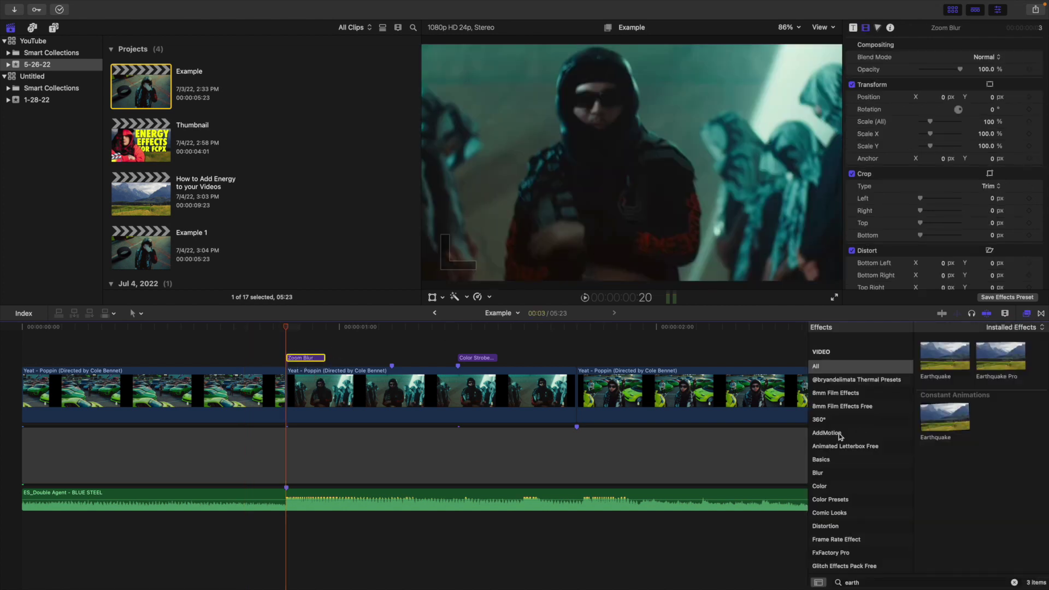
click(818, 472)
click(1014, 582)
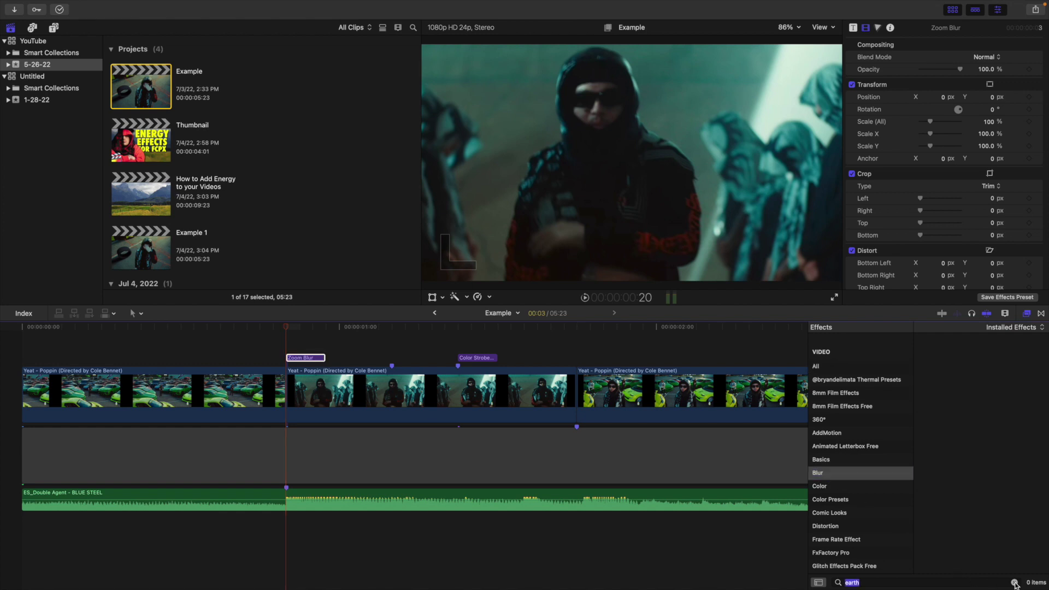
drag(953, 506, 330, 359)
key(super+5)
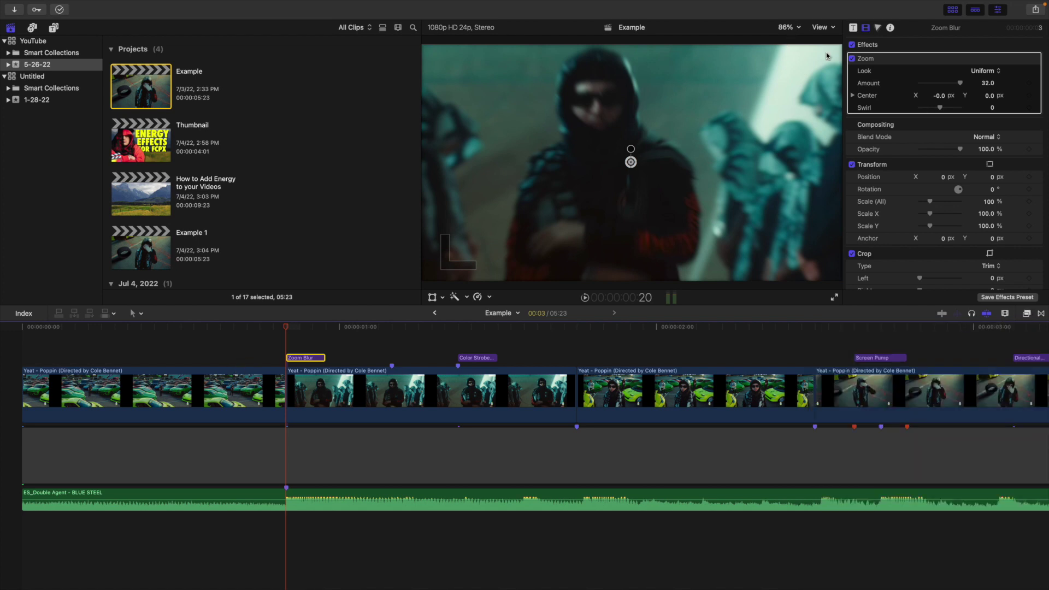
Step: Centre the Zoom effect on the man's face at X -0.14, Y 0.24, and keyframe its Amount from 149 at frame 20 to 0 at frame 23
drag(983, 83, 986, 82)
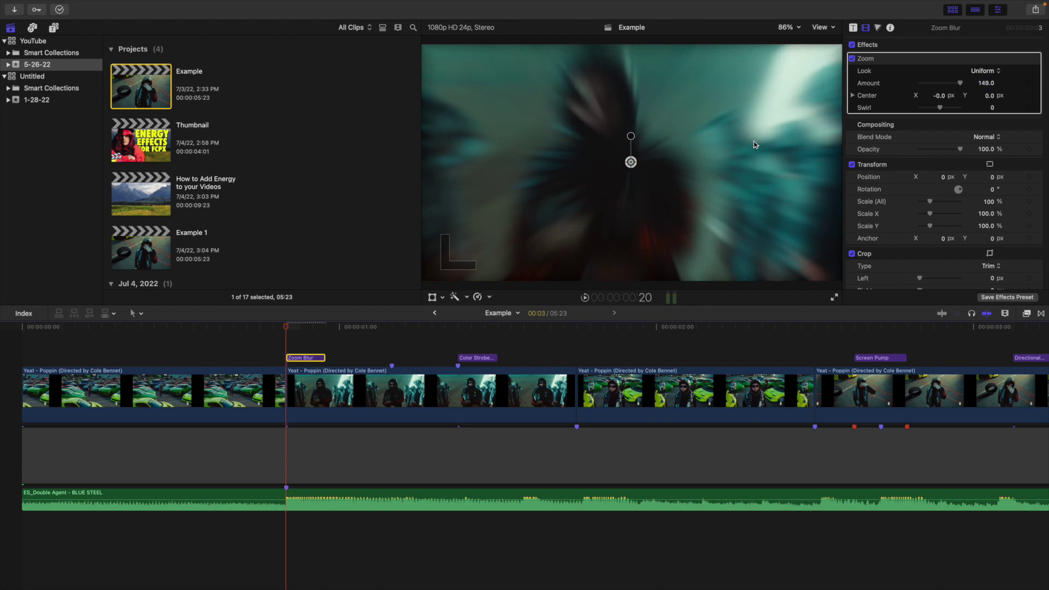
drag(633, 163, 599, 106)
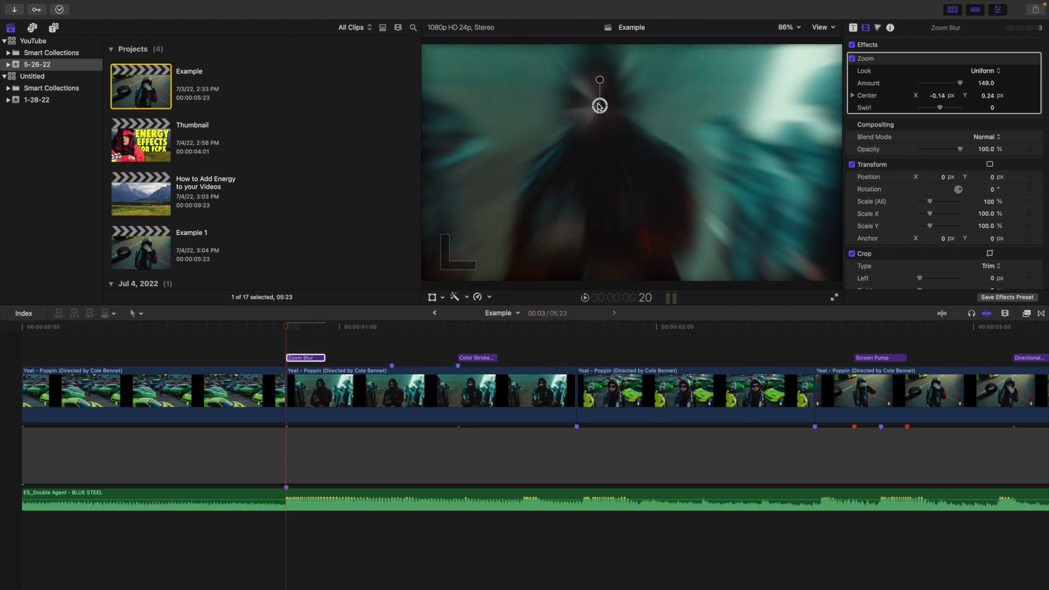
click(306, 360)
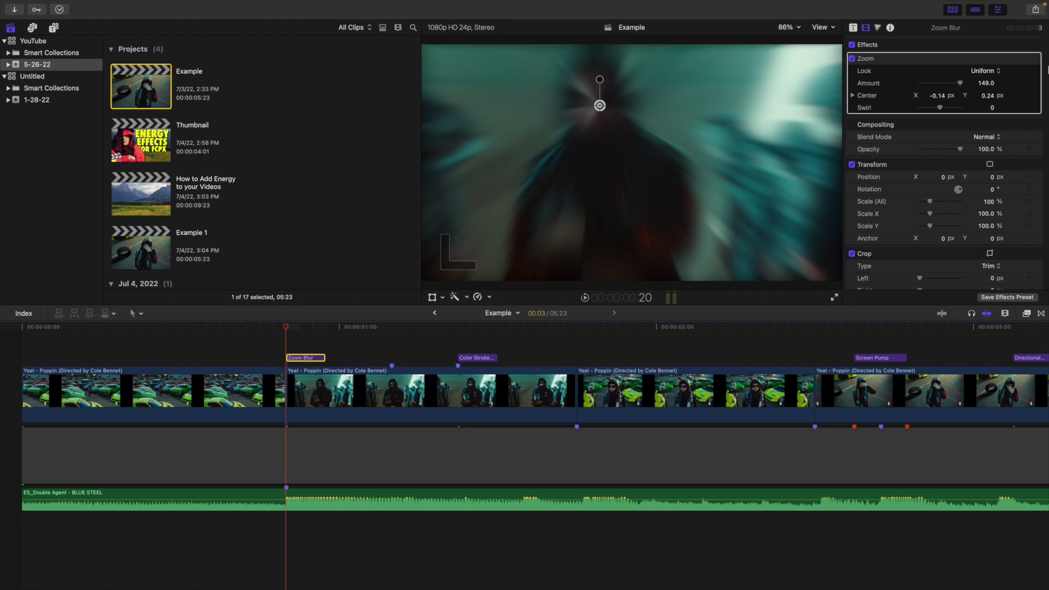
click(1028, 84)
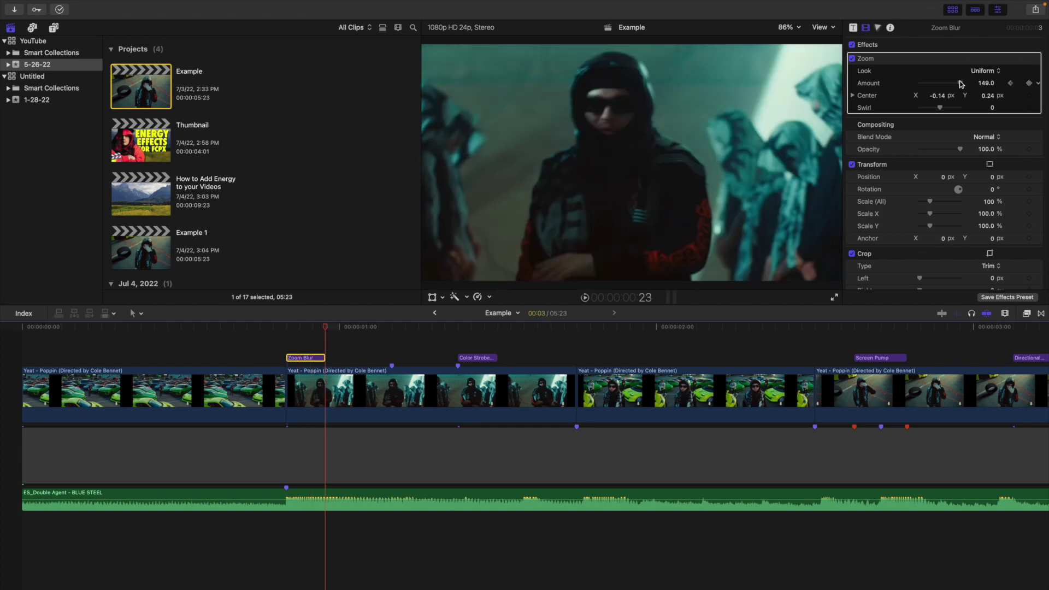
drag(960, 83, 904, 86)
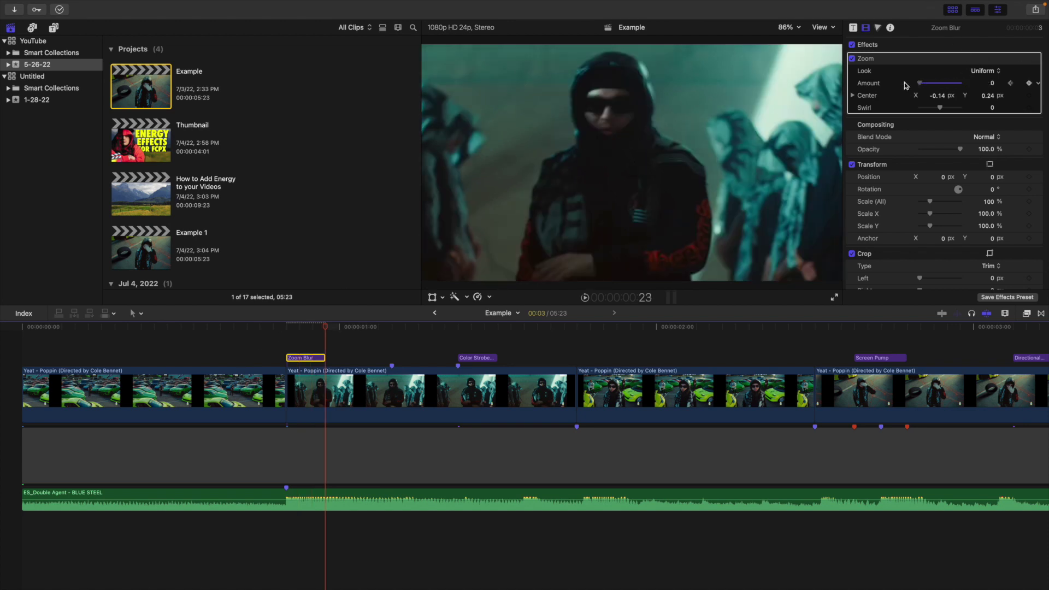
Step: Play the cut into the second clip to check the animated zoom blur
click(289, 345)
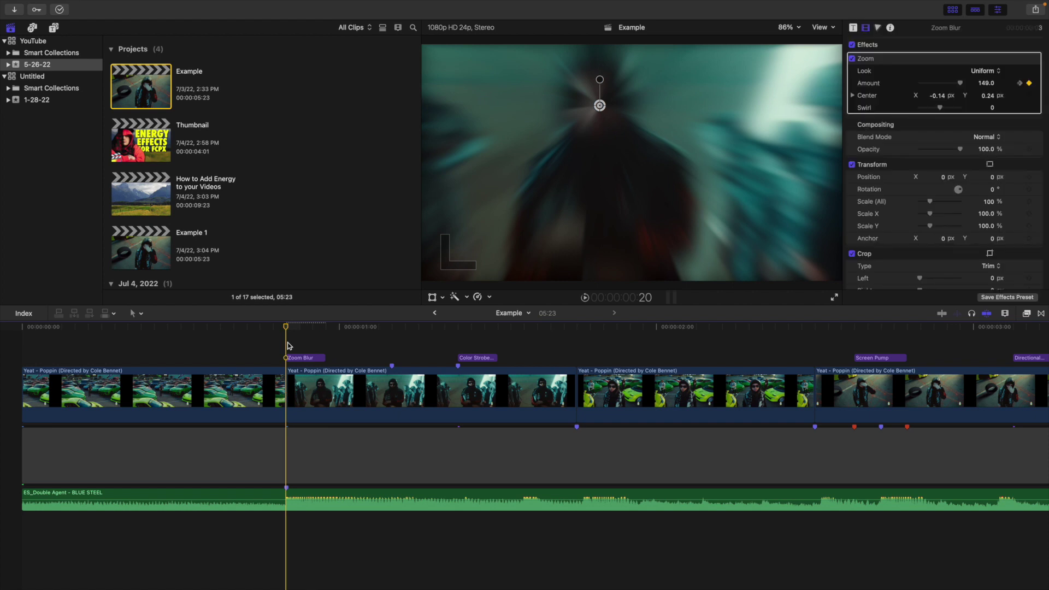
key(space)
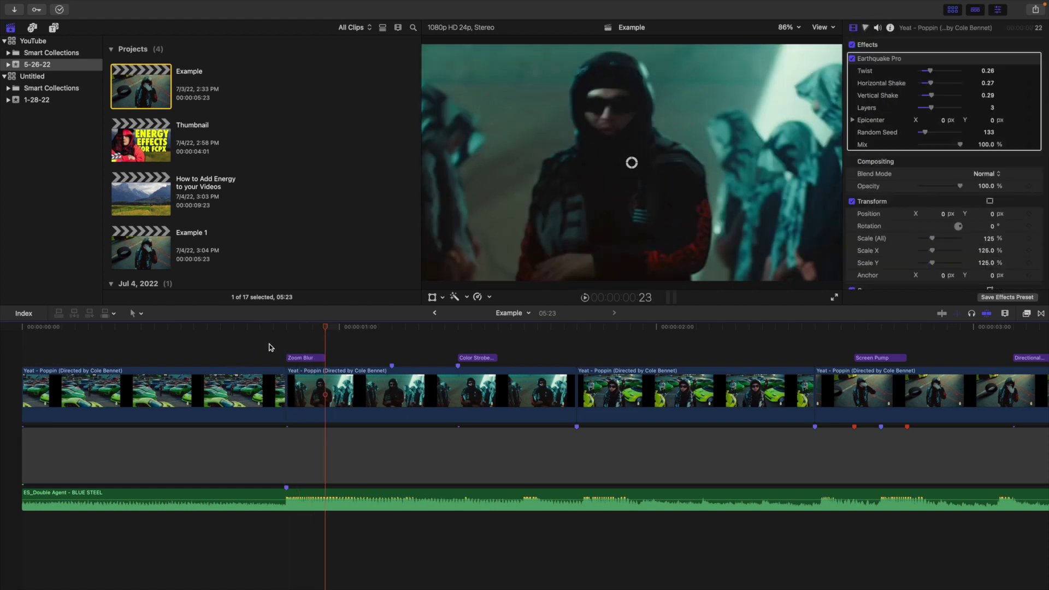
click(200, 346)
click(200, 345)
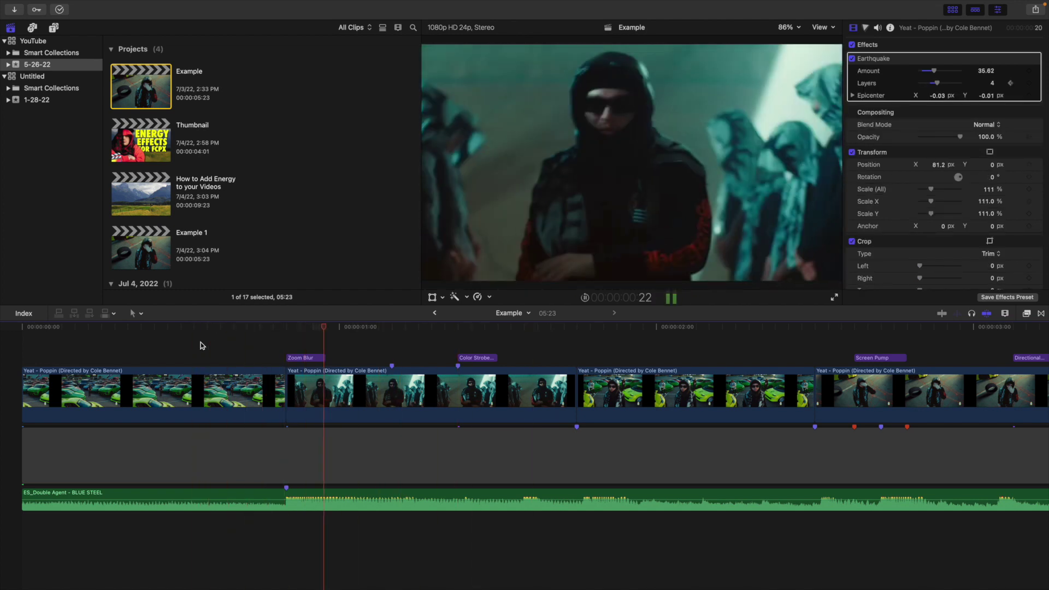
Step: Apply the Directional blur effect to the Directional Blur adjustment layer starting at 3:03
scroll(295, 334, right, 10)
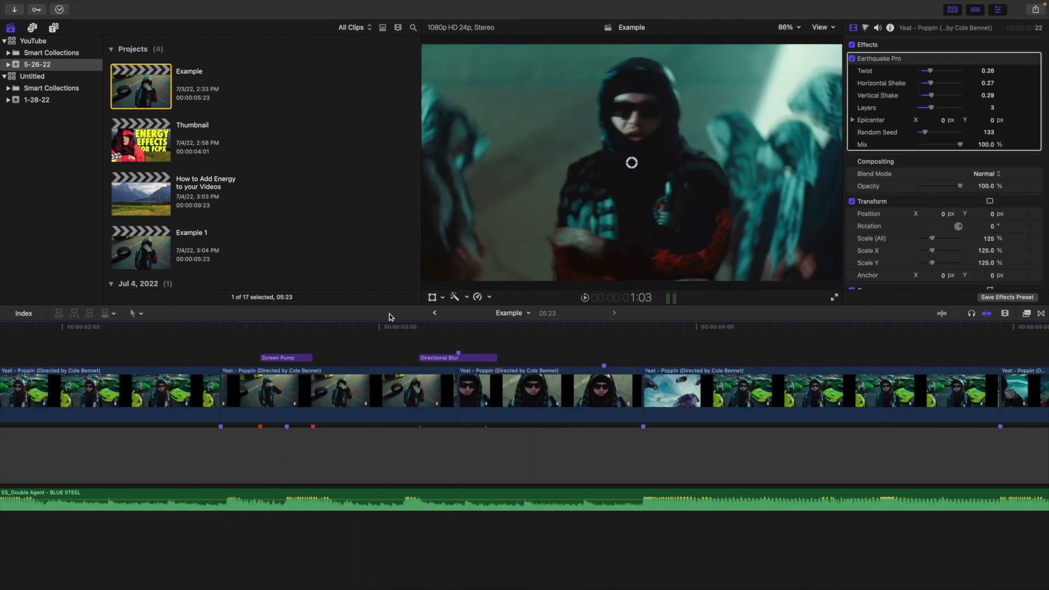
click(420, 336)
click(437, 358)
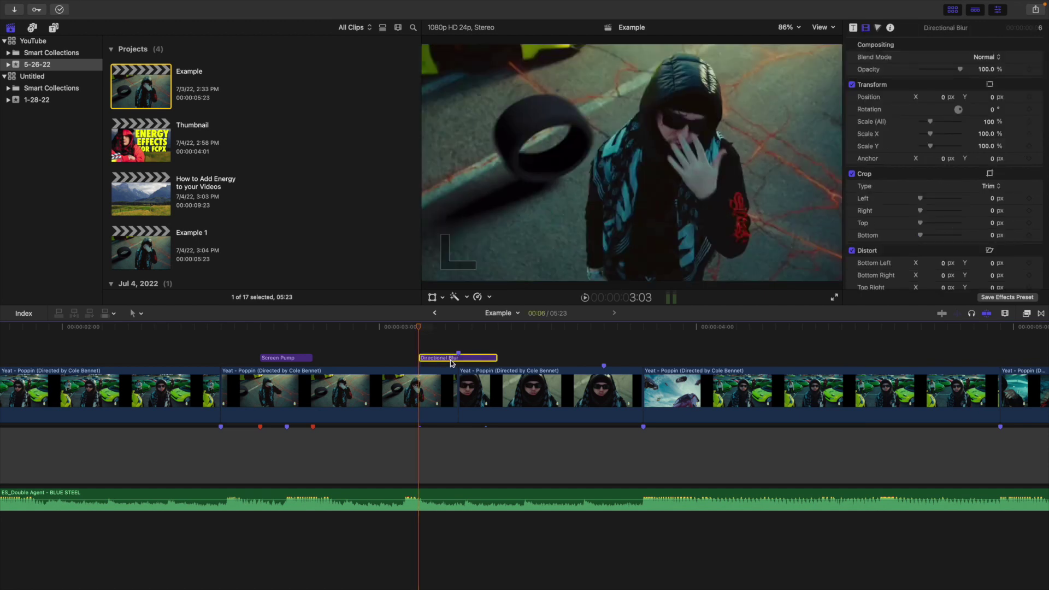
click(1027, 313)
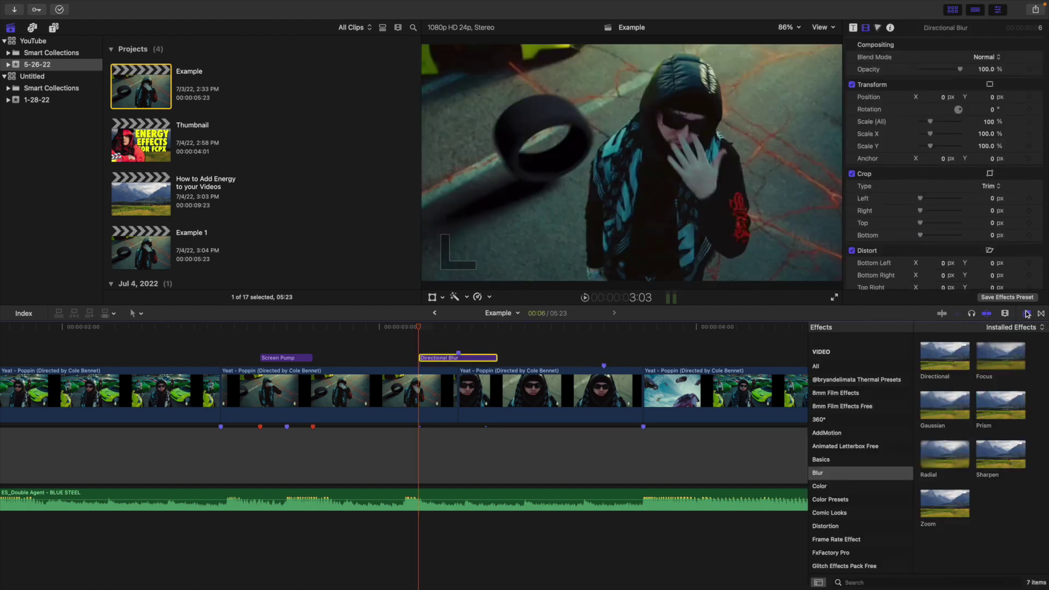
drag(936, 361, 456, 358)
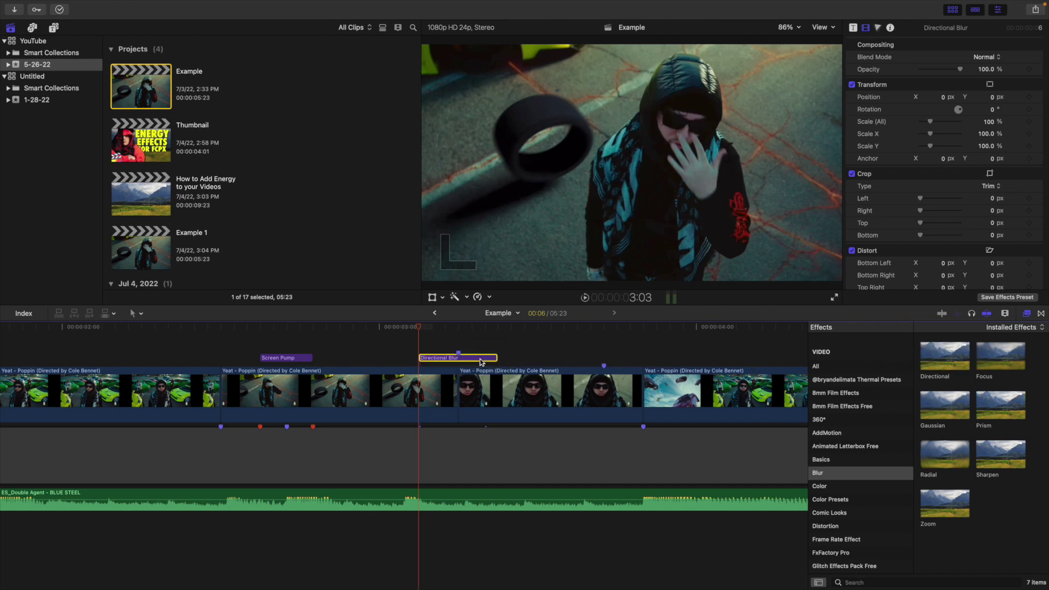
click(1027, 313)
Step: Keyframe the Directional effect's Amount from 0 at 3:03 to 323 at 3:06 and back to 0 at 3:09
drag(951, 72, 920, 71)
click(1029, 70)
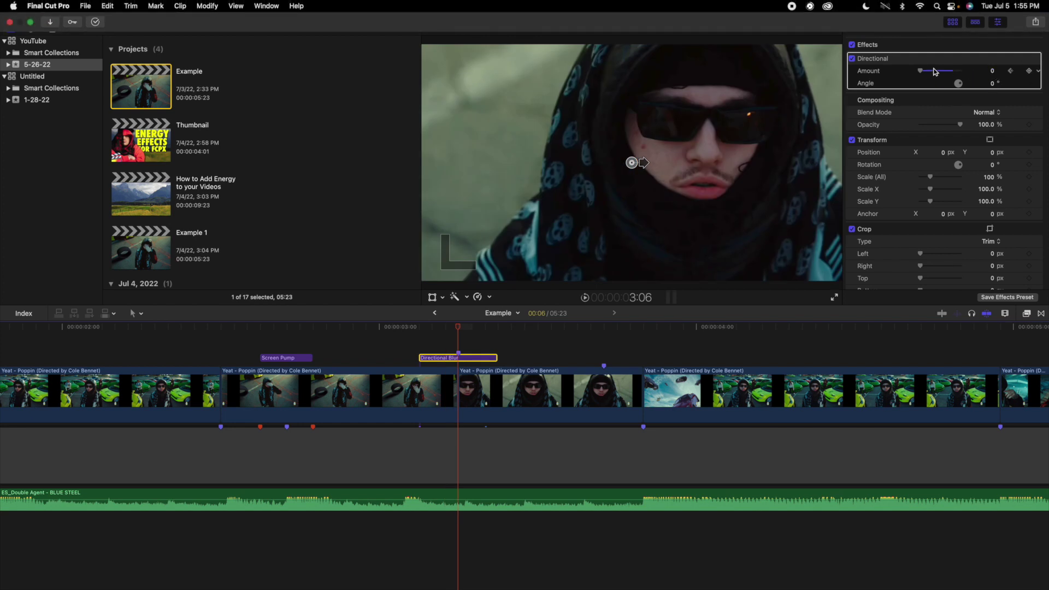
drag(920, 71, 961, 71)
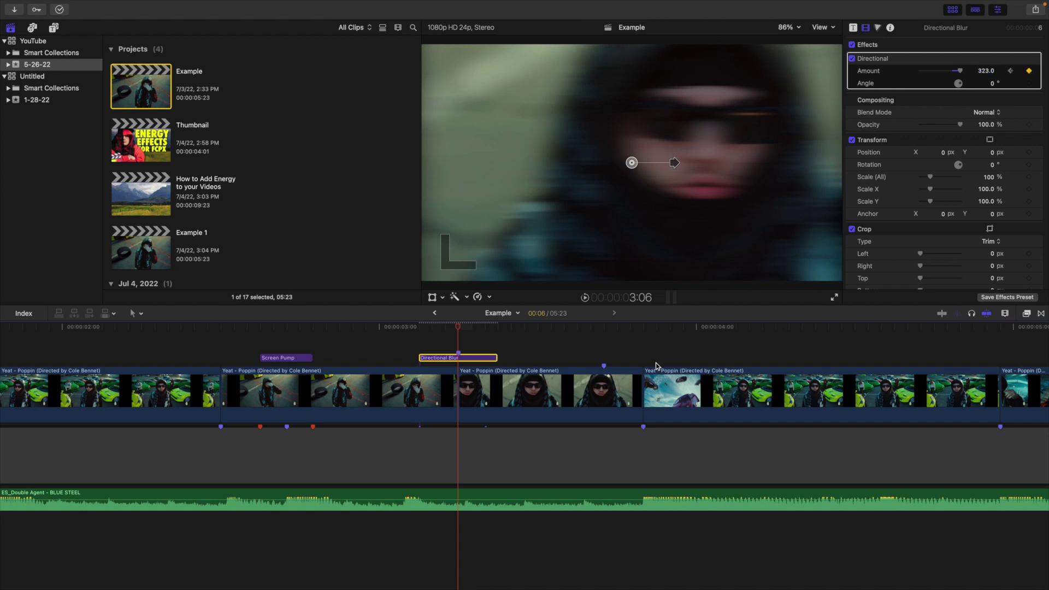
key(Right)
key(Right)
key(Right)
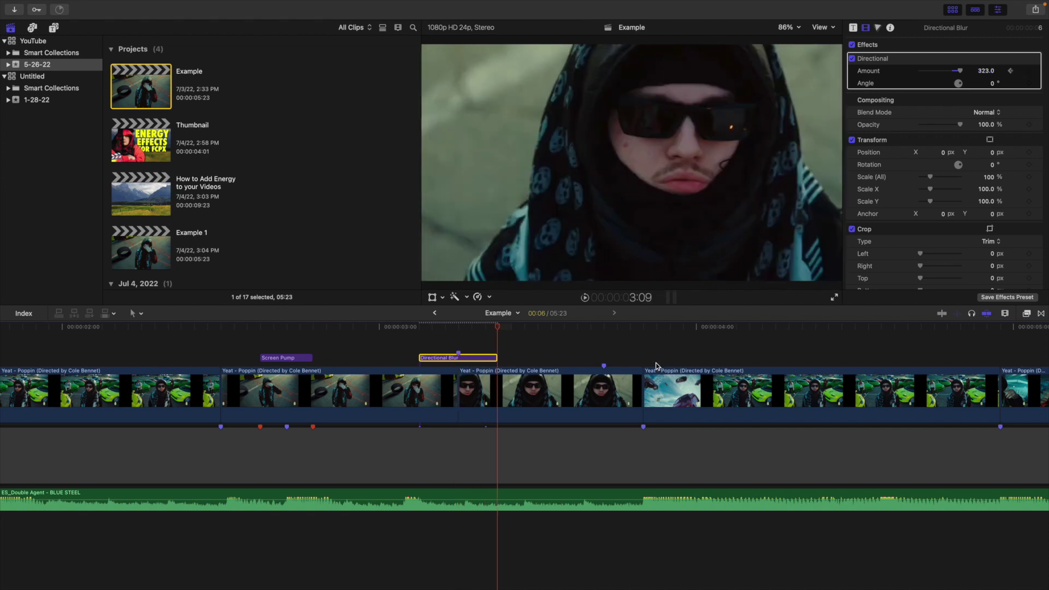
drag(960, 71, 920, 71)
Step: Step through the Directional Blur layer frame by frame and play the cut from 2:19 to check the blur
click(419, 335)
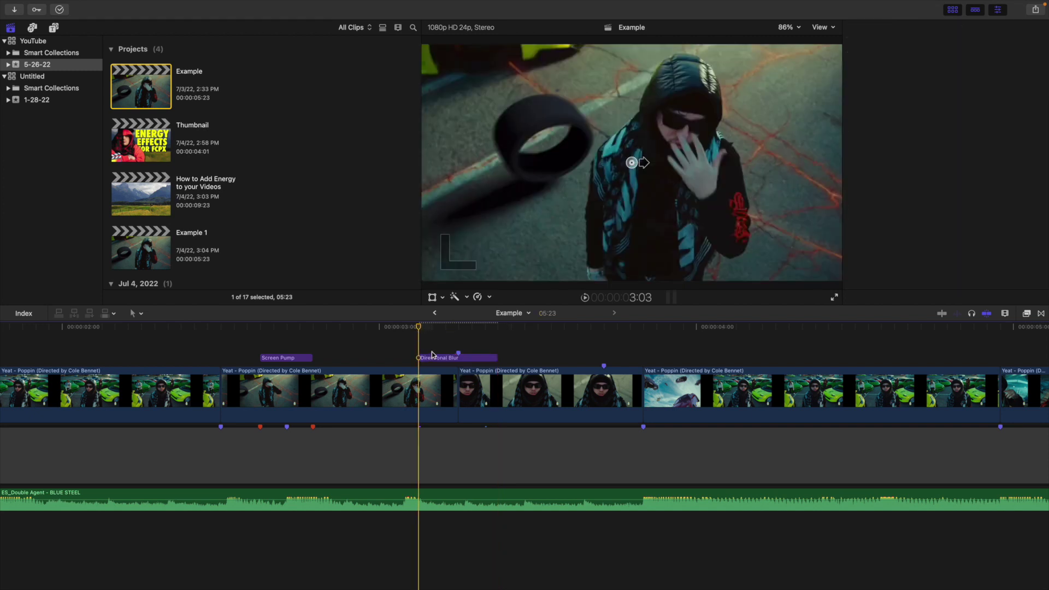
click(436, 358)
key(Right)
key(Right)
key(Right)
key(Right)
key(Right)
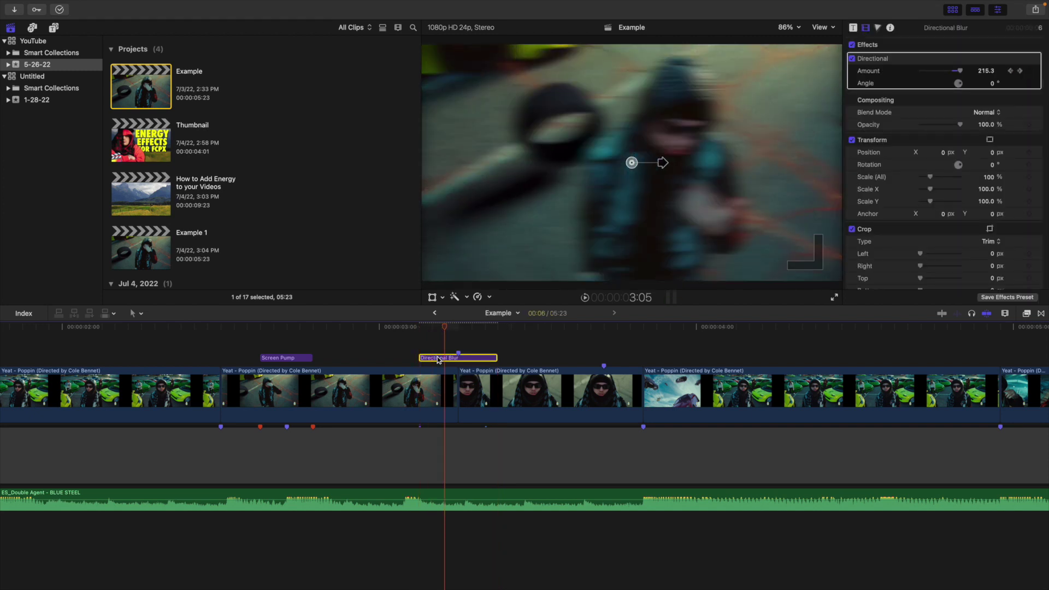
key(Right)
key(Right)
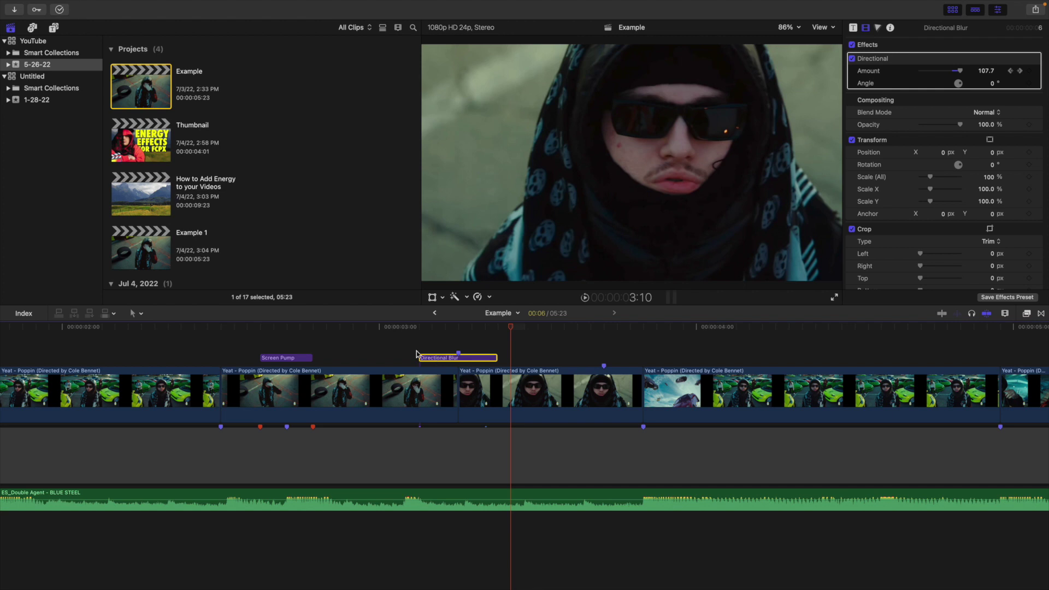
click(317, 341)
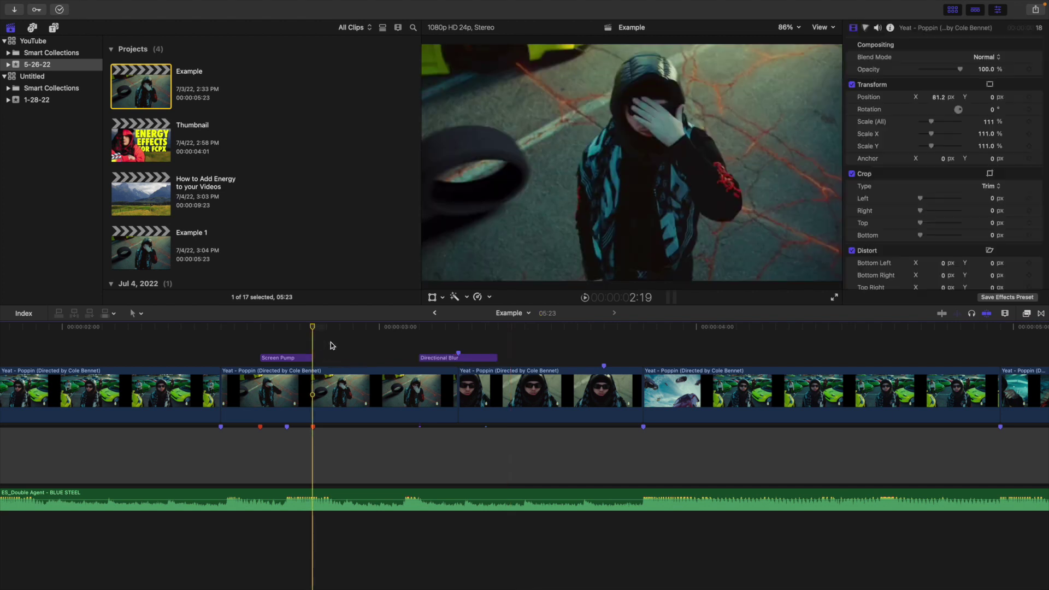
key(space)
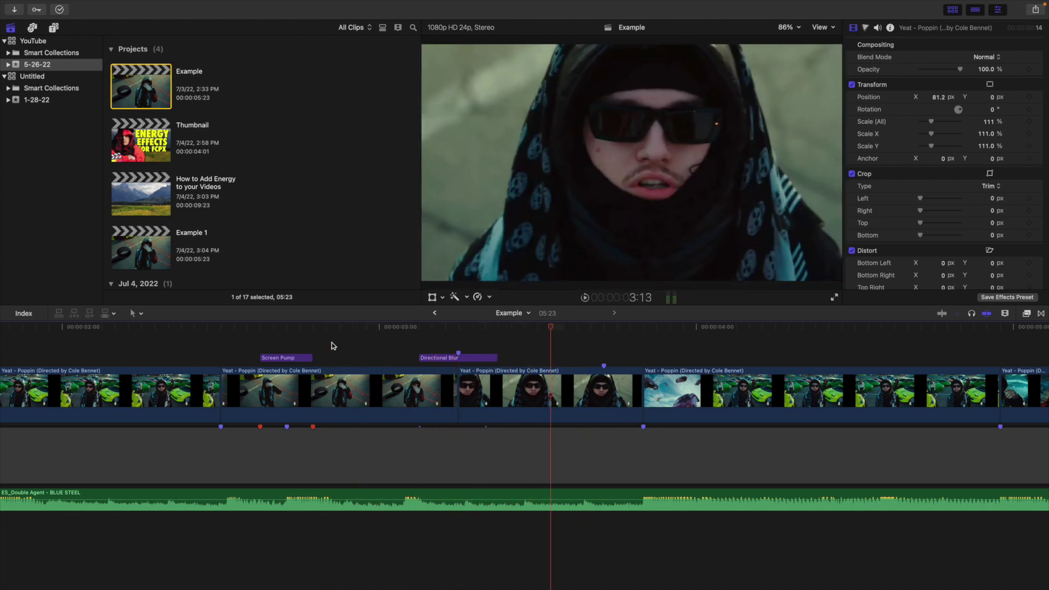
Step: Keyframe the second clip's Position and Scale from 1:04 to 1:09, ending at X -192.9 px, Y -281.0 px and 186% scale
click(344, 392)
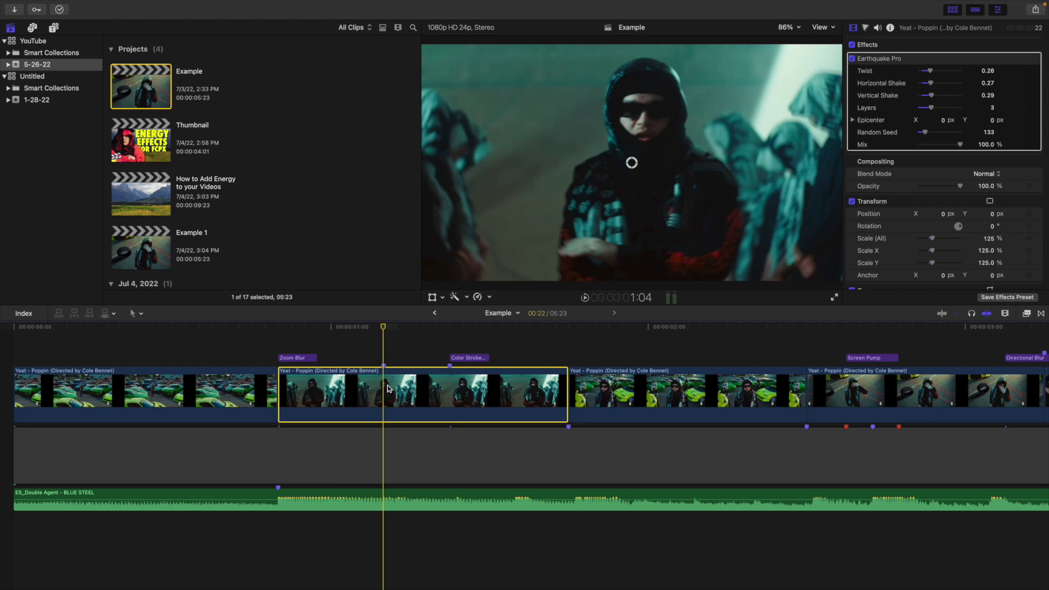
click(1028, 238)
click(1029, 214)
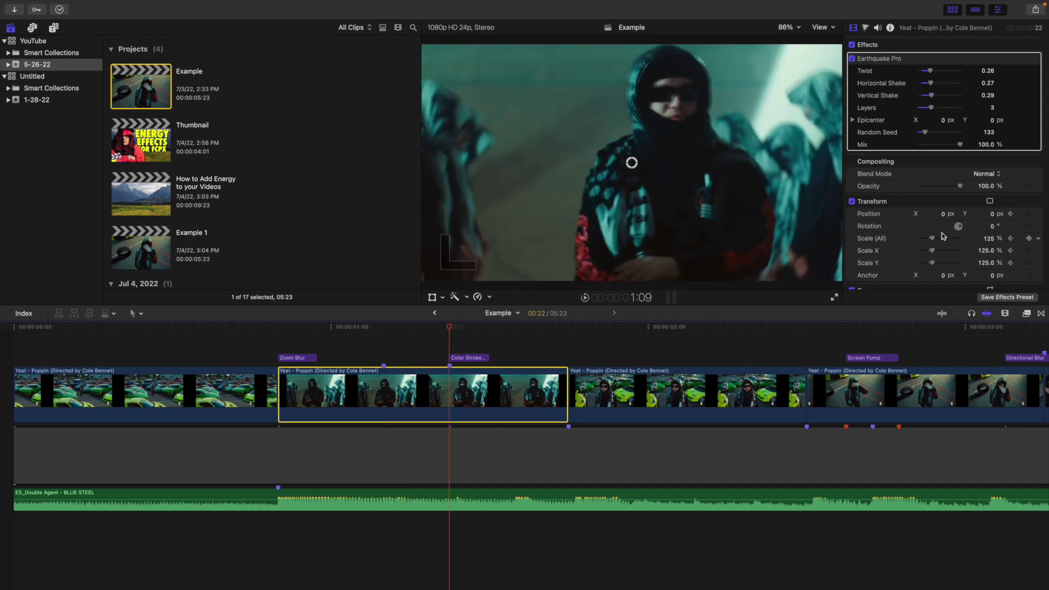
drag(935, 241, 927, 219)
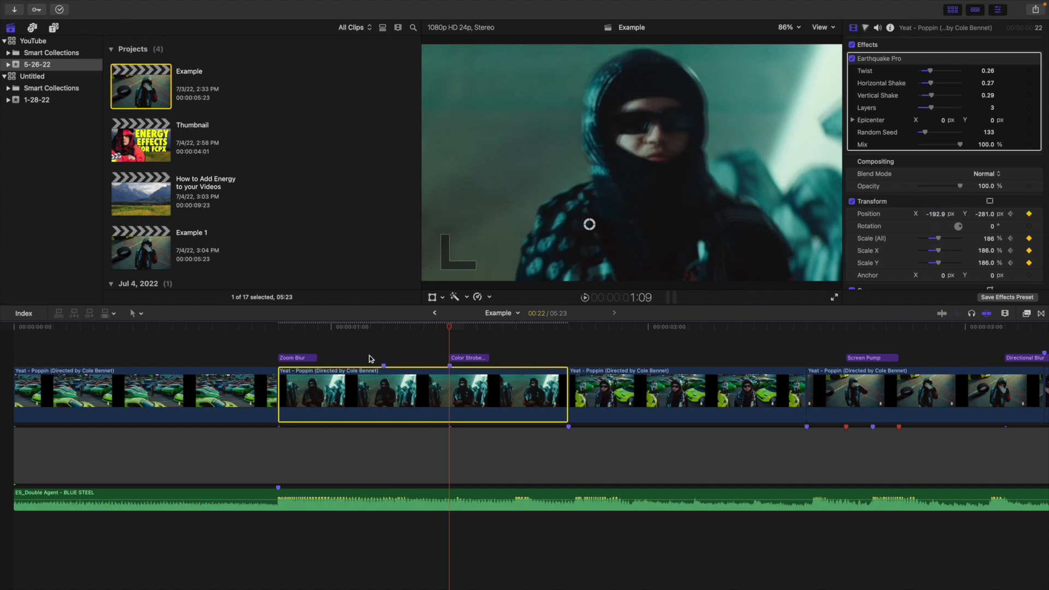
Step: Play the second clip's zoom-in from 1:04 and again from just before the cut to review the movement
click(384, 348)
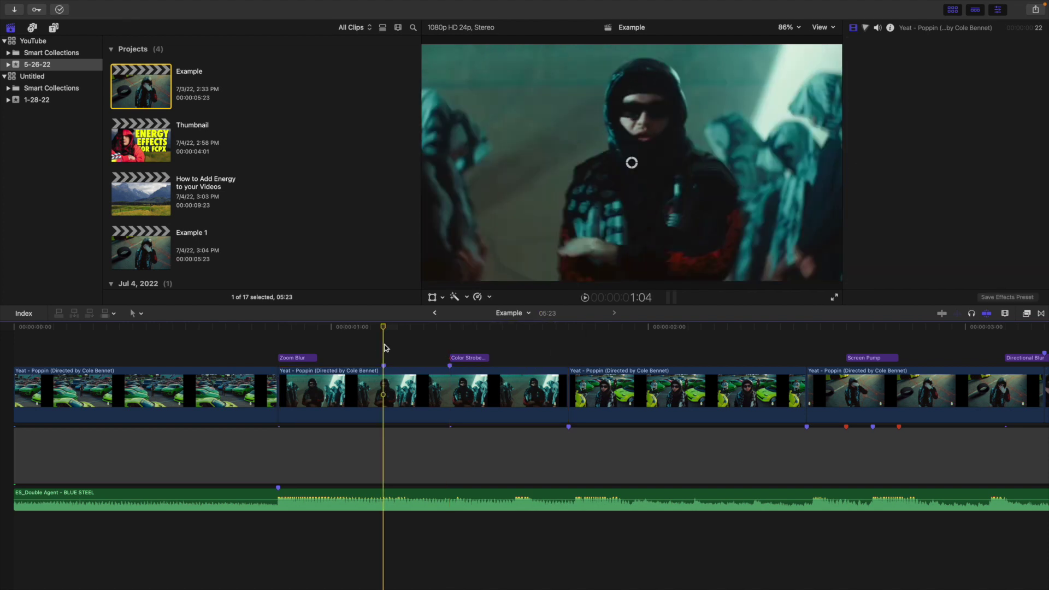
key(space)
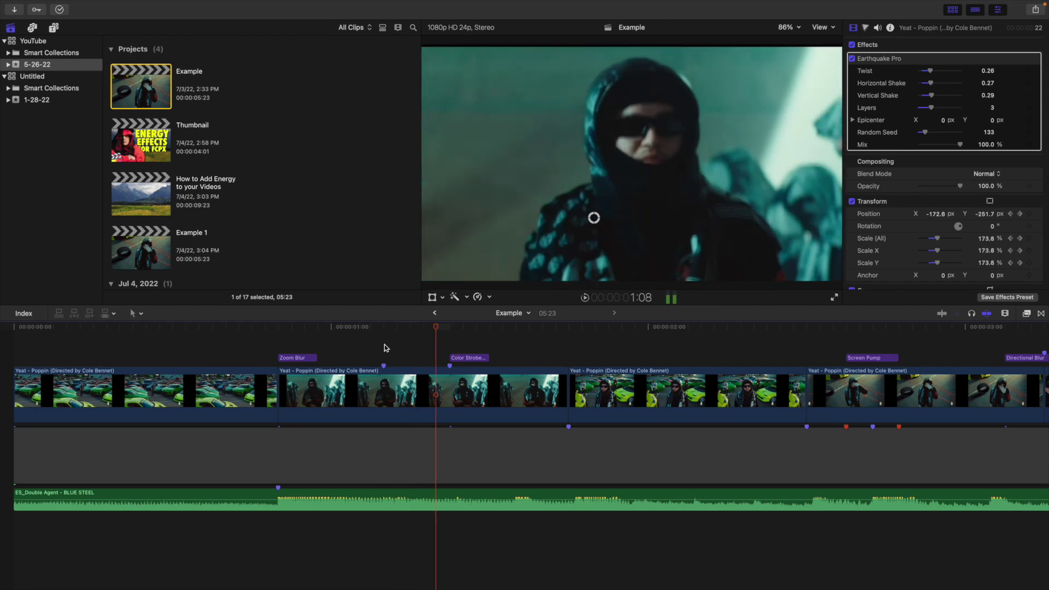
click(255, 349)
key(space)
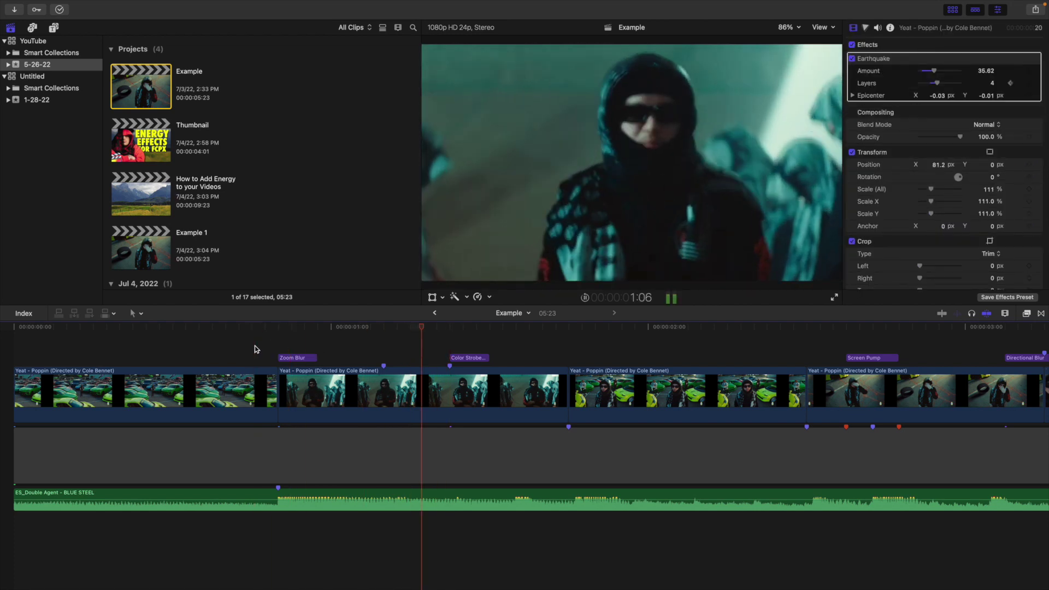
click(255, 349)
key(space)
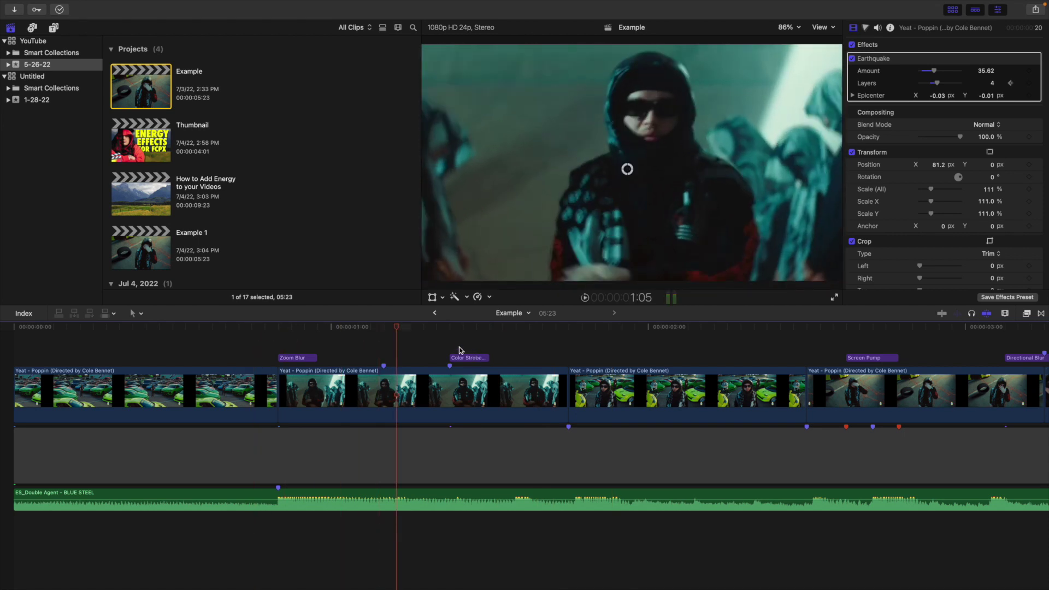
Step: Set the second clip's Position Y keyframe at 1:09 to -266.0 px and check the zoom-in frame by frame from 1:04
click(450, 380)
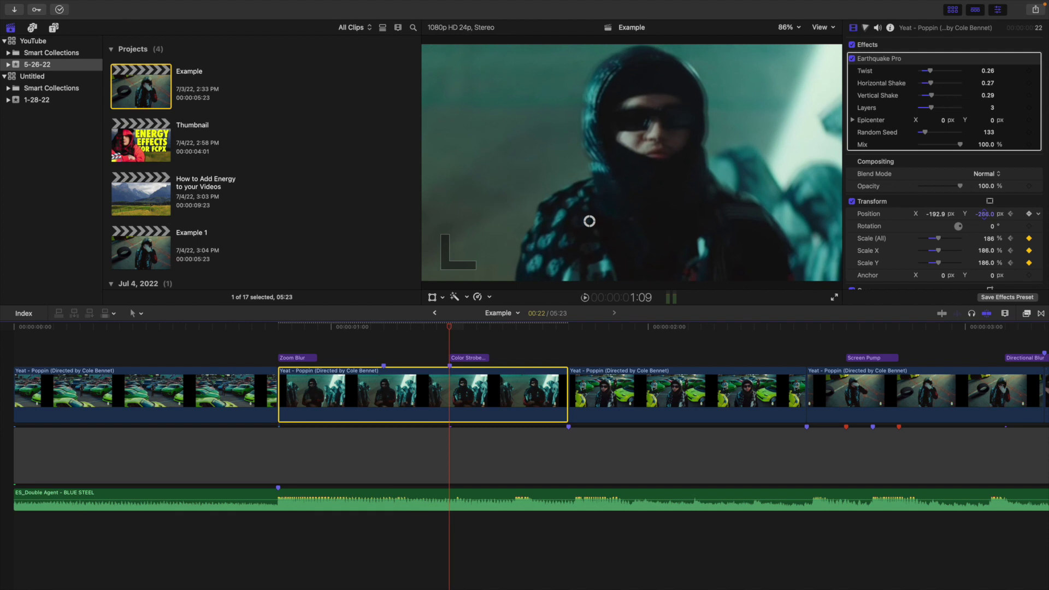
click(384, 343)
key(Right)
key(Right)
key(Right)
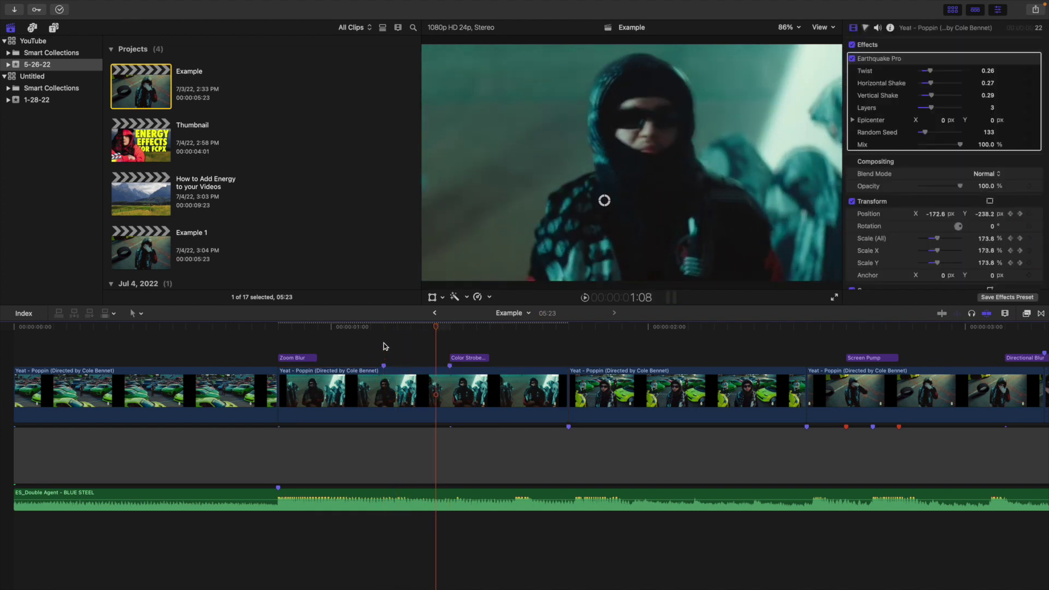
Step: Play the cut into the second clip from the 14-frame mark to review the zoom-in movement
click(209, 352)
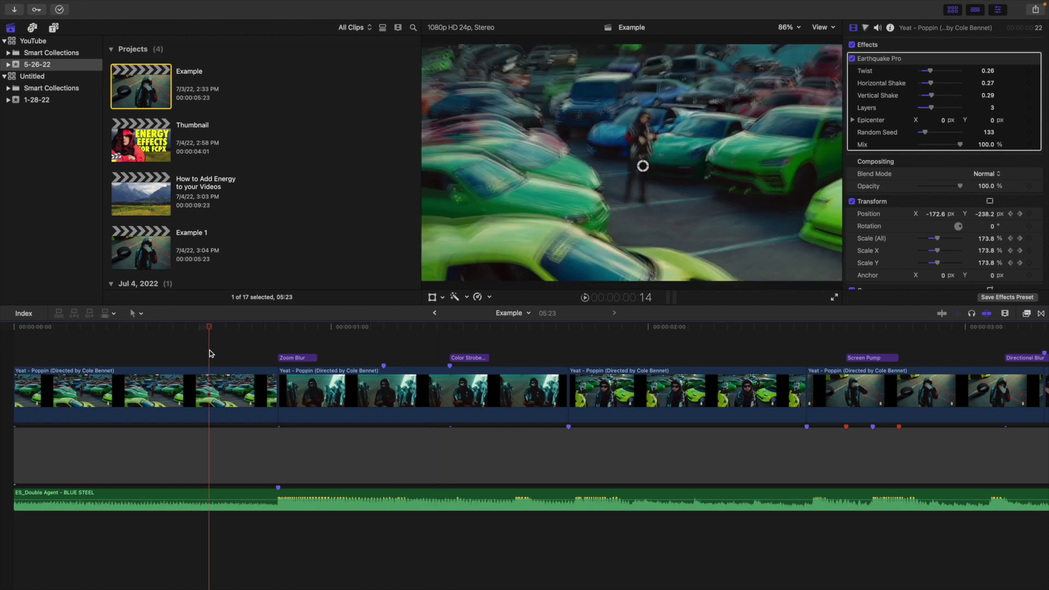
key(space)
click(209, 353)
click(209, 353)
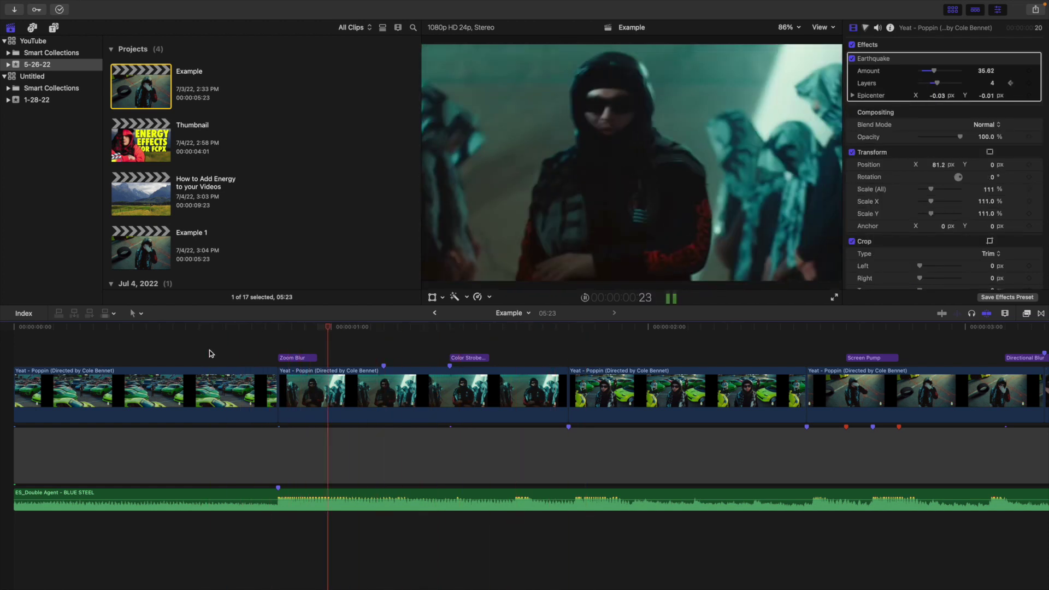
click(209, 353)
key(space)
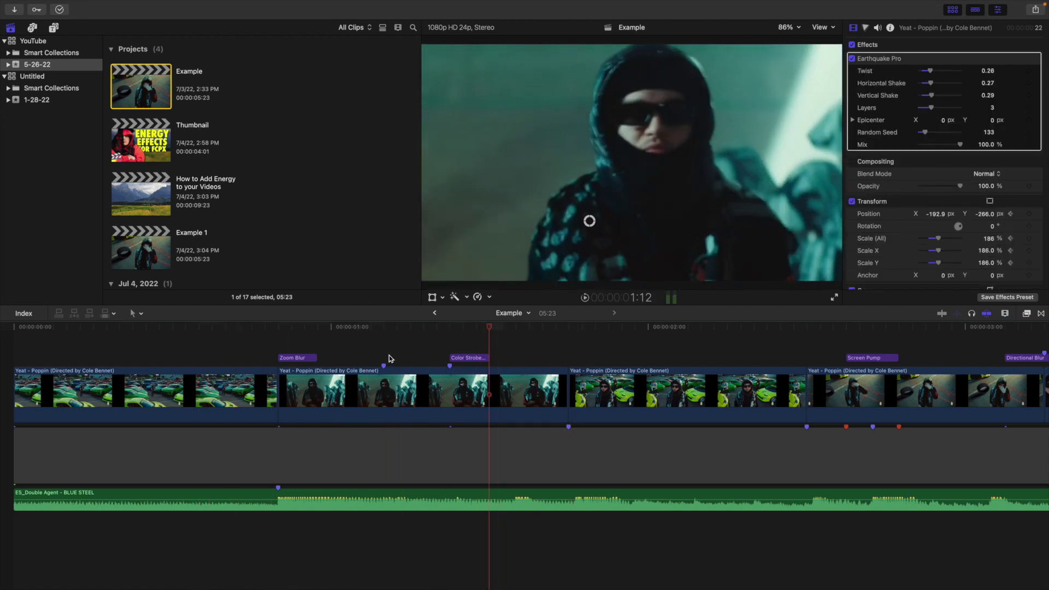
Step: Show the second clip's video animation and display only its Transform Position keyframes
click(383, 352)
scroll(397, 364, left, 1)
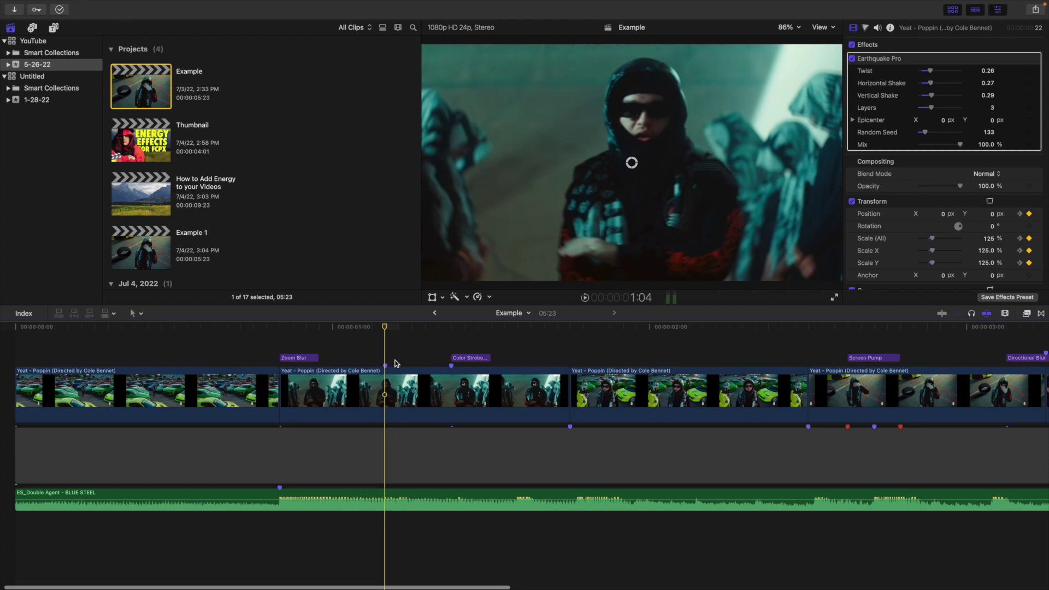
click(393, 391)
right_click(396, 389)
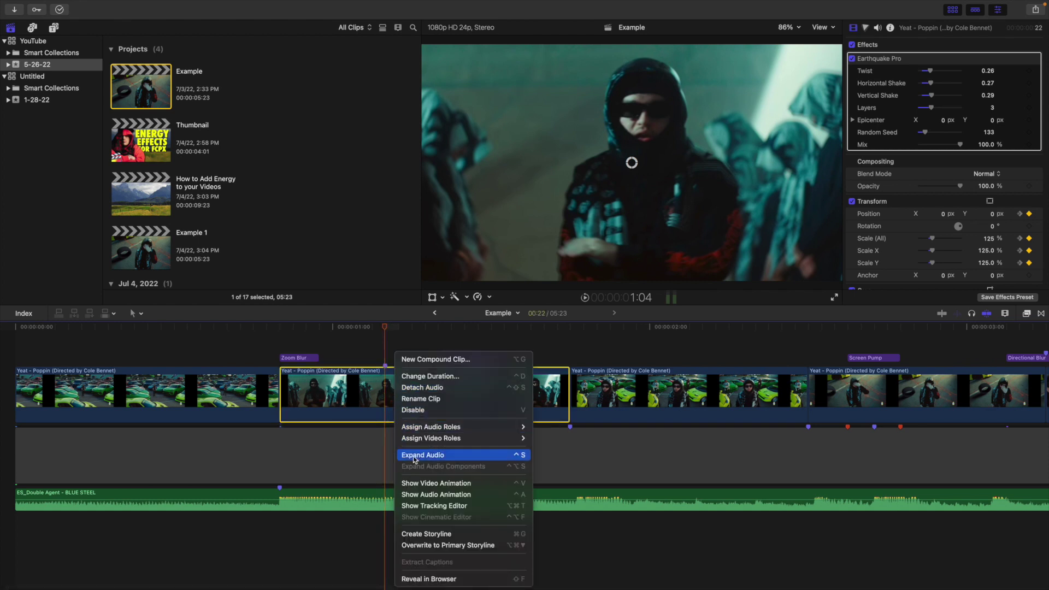
click(427, 483)
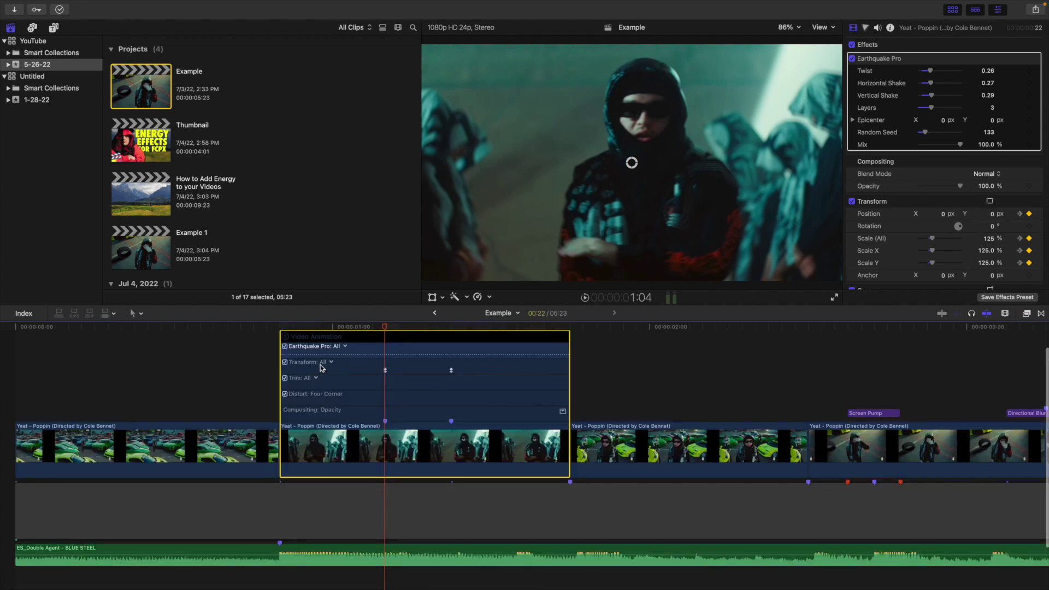
click(332, 364)
click(363, 377)
Step: Check the interpolation options of the Position keyframe at 1:04 and hide the clip's video animation
right_click(386, 371)
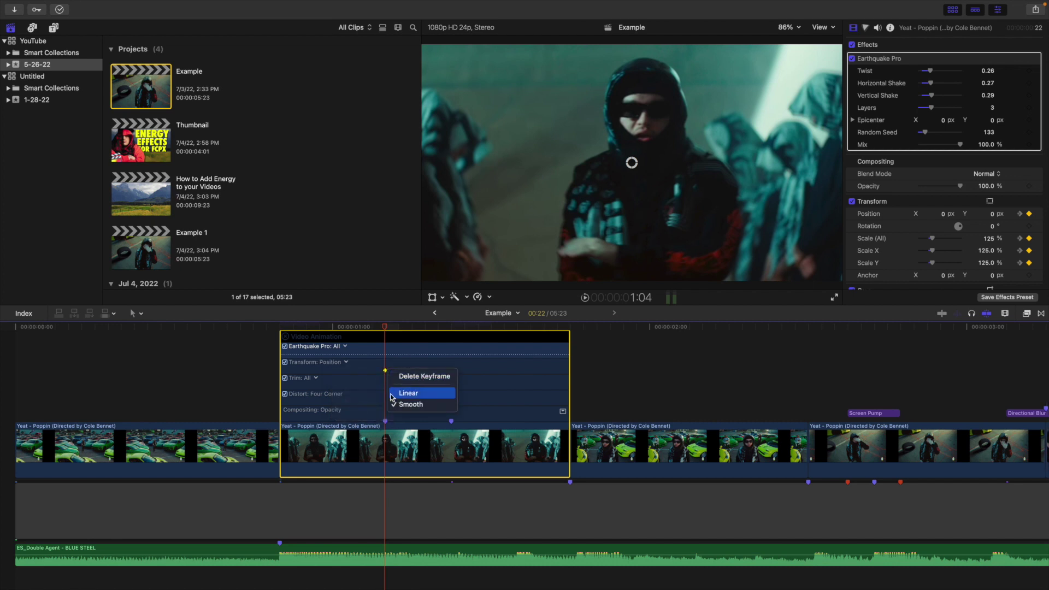
click(377, 392)
right_click(396, 457)
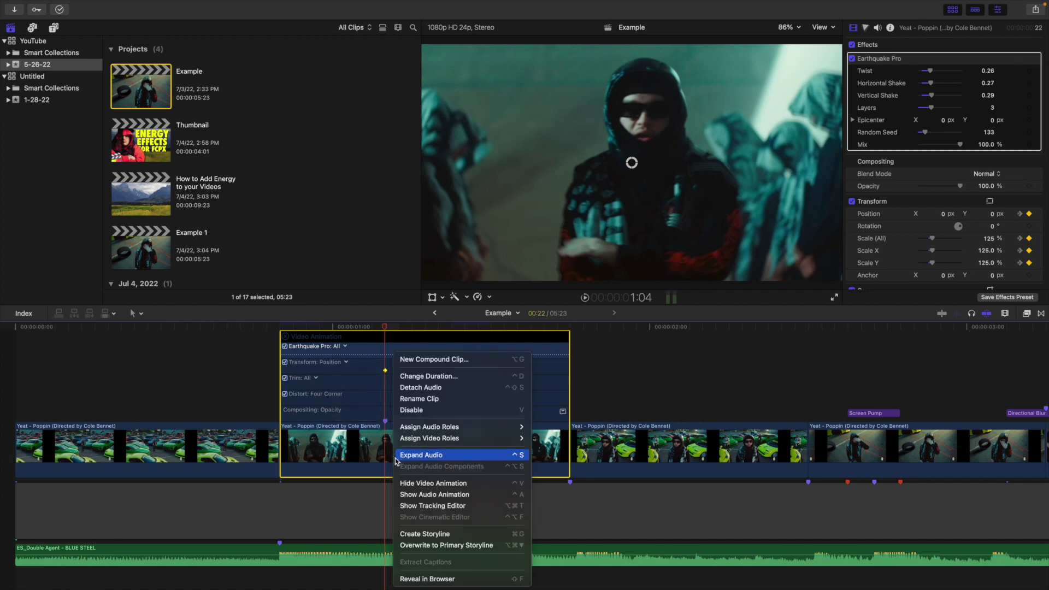
click(433, 483)
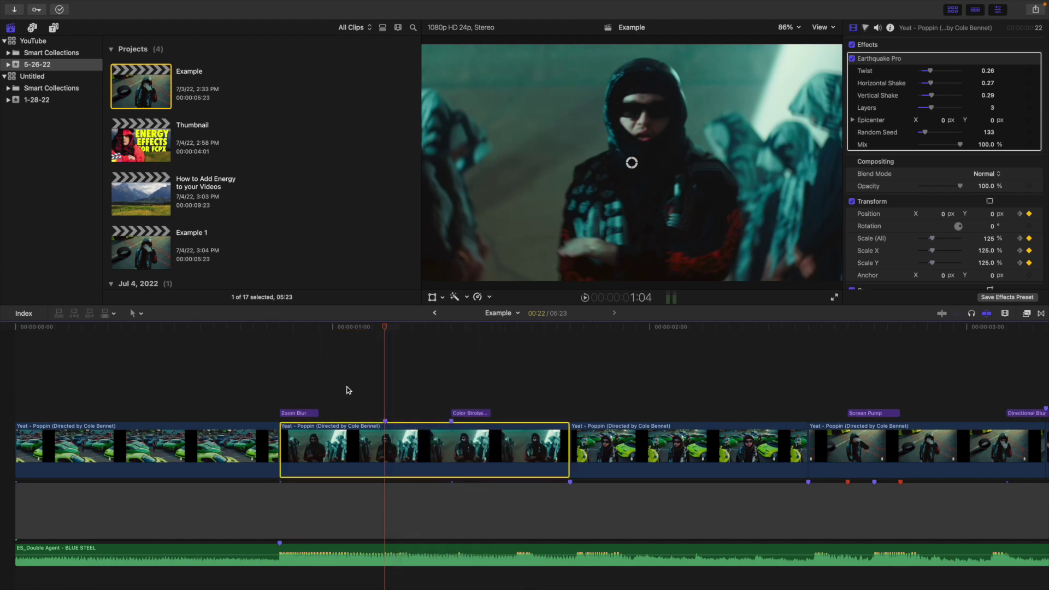
Step: Play the second clip from its start to review the zoom-in
scroll(348, 390, down, 1)
scroll(328, 382, right, 2)
click(255, 358)
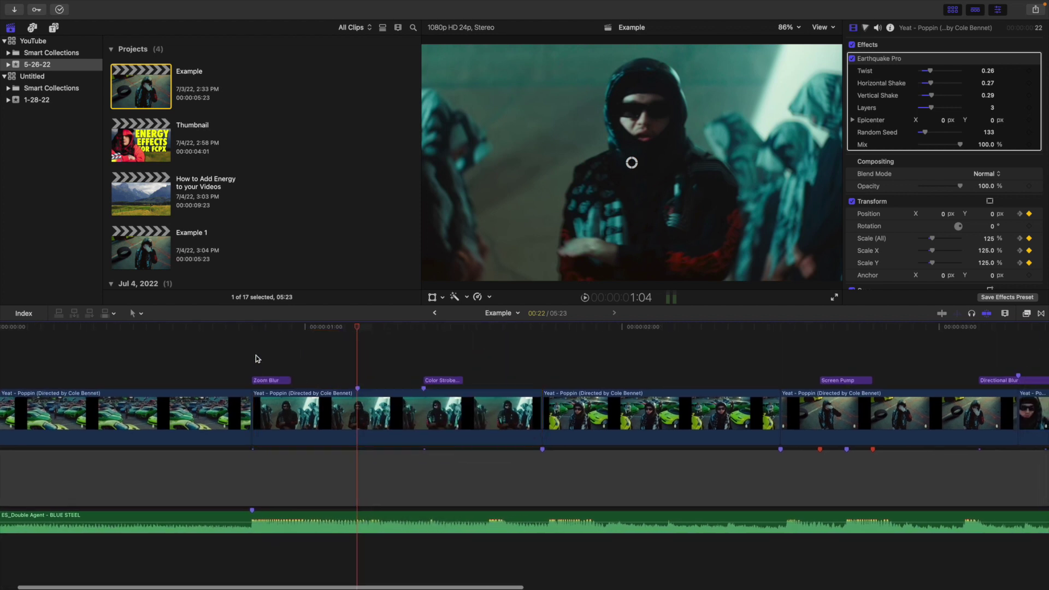
key(Up)
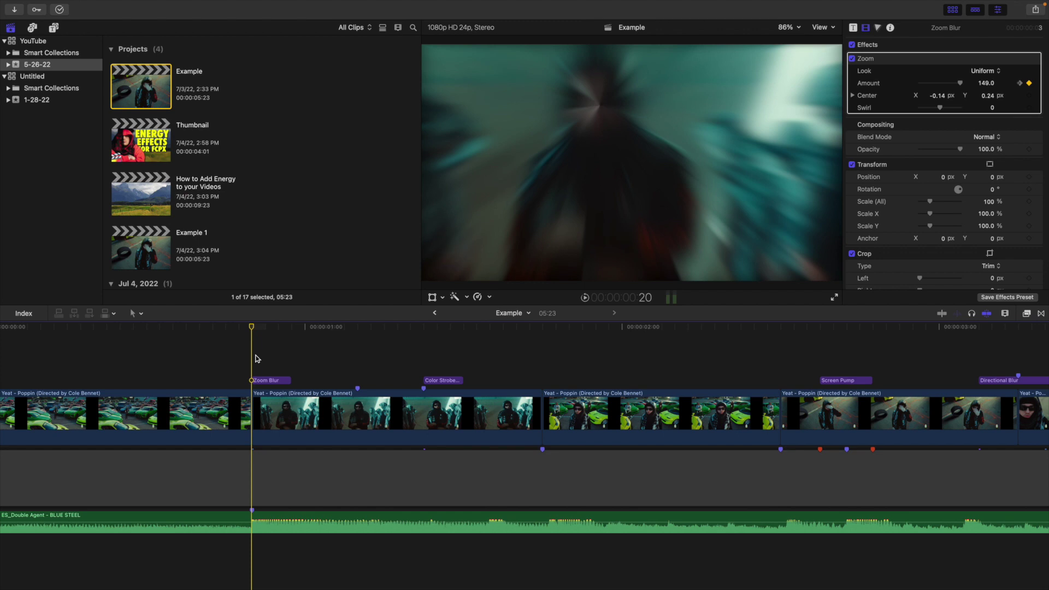
key(space)
key(Up)
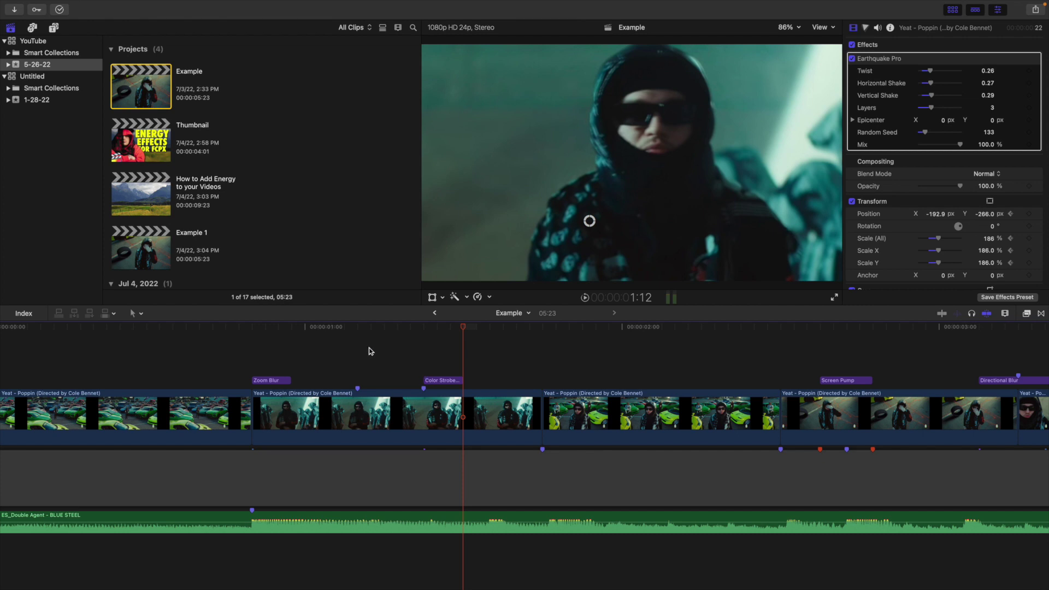
Step: Add the Moderate Motion Blur 2 title above the second clip at 1:04 and trim its end to 1:09
click(55, 28)
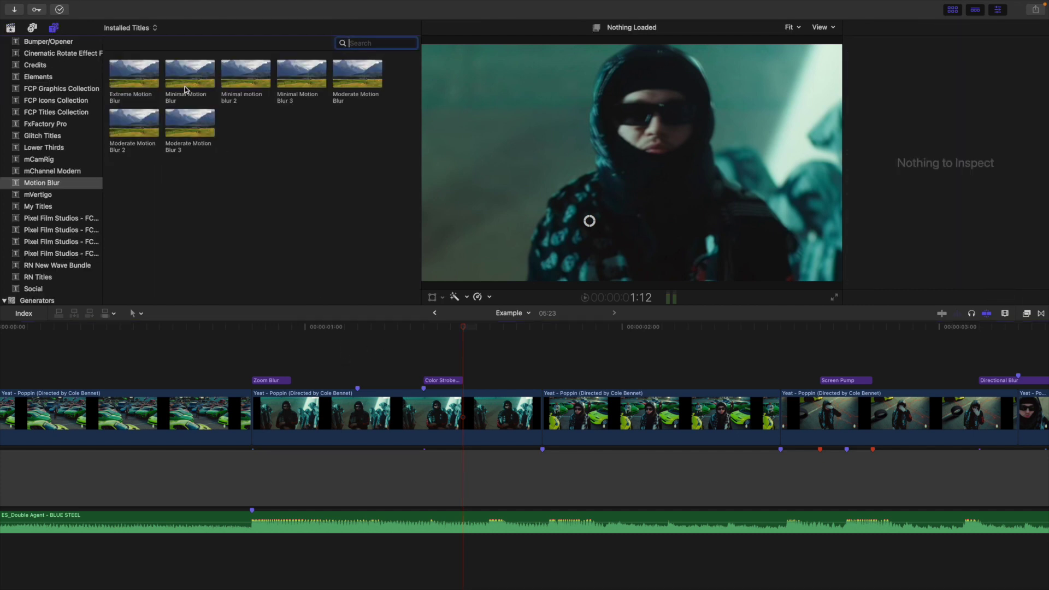
drag(137, 130, 362, 357)
click(424, 345)
click(424, 368)
key(alt+bracketright)
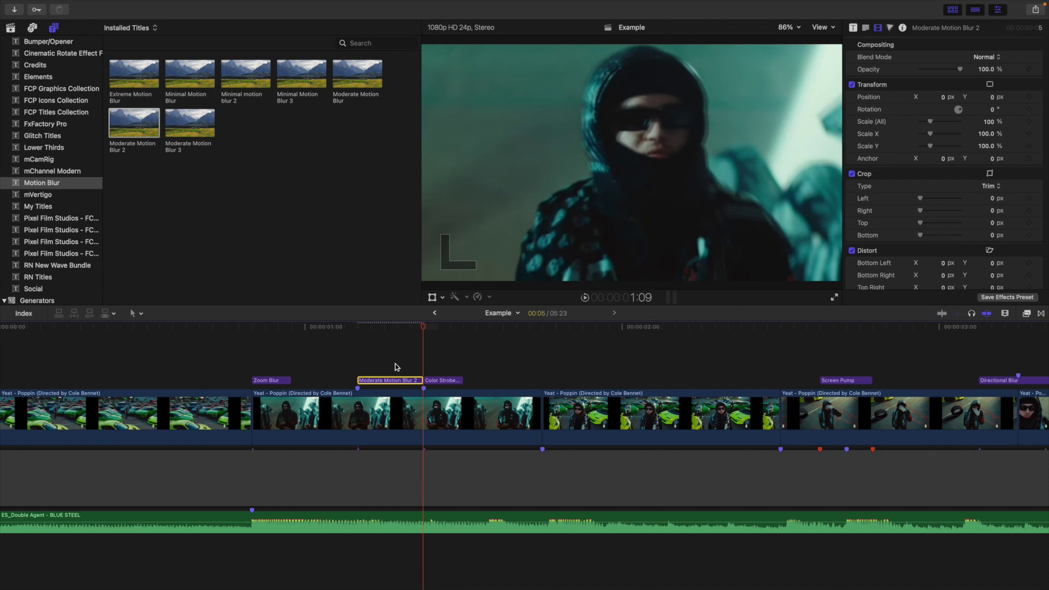
Step: Play the zoom-in from 1:04 and repeatedly from just before the cut to review the motion blur
click(359, 363)
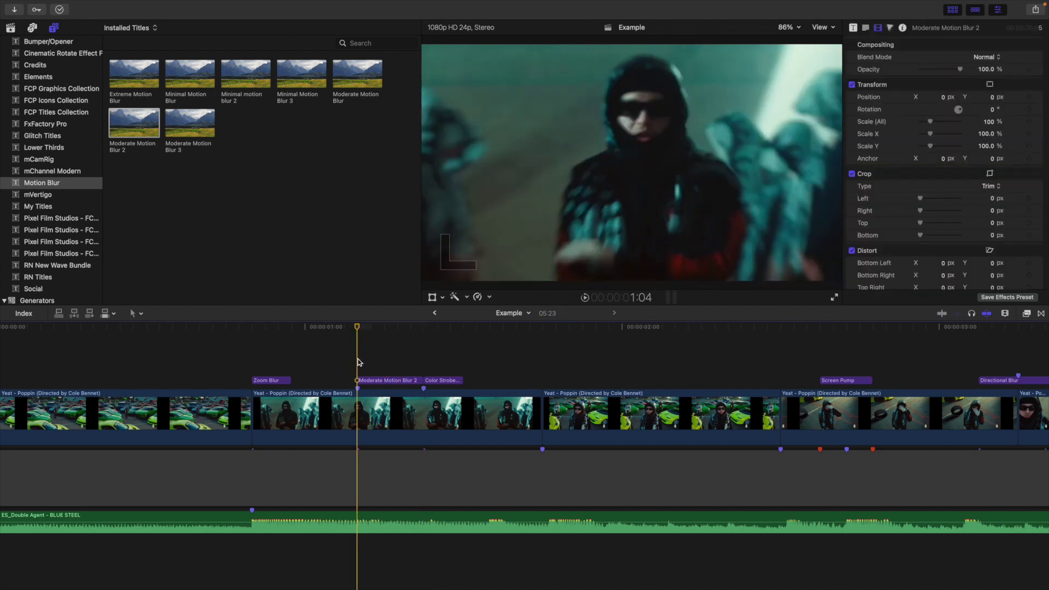
key(space)
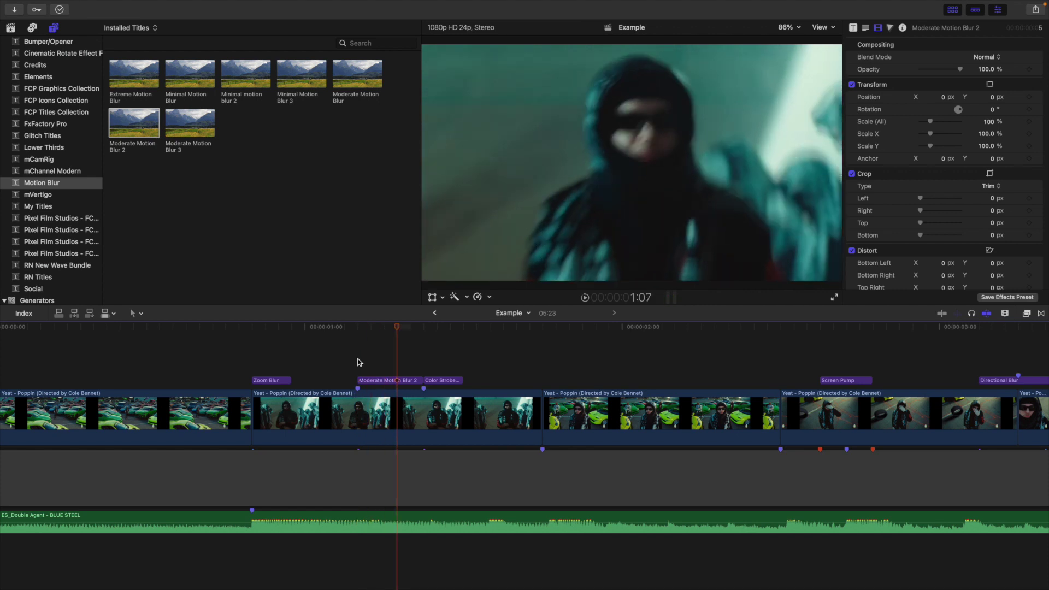
click(216, 364)
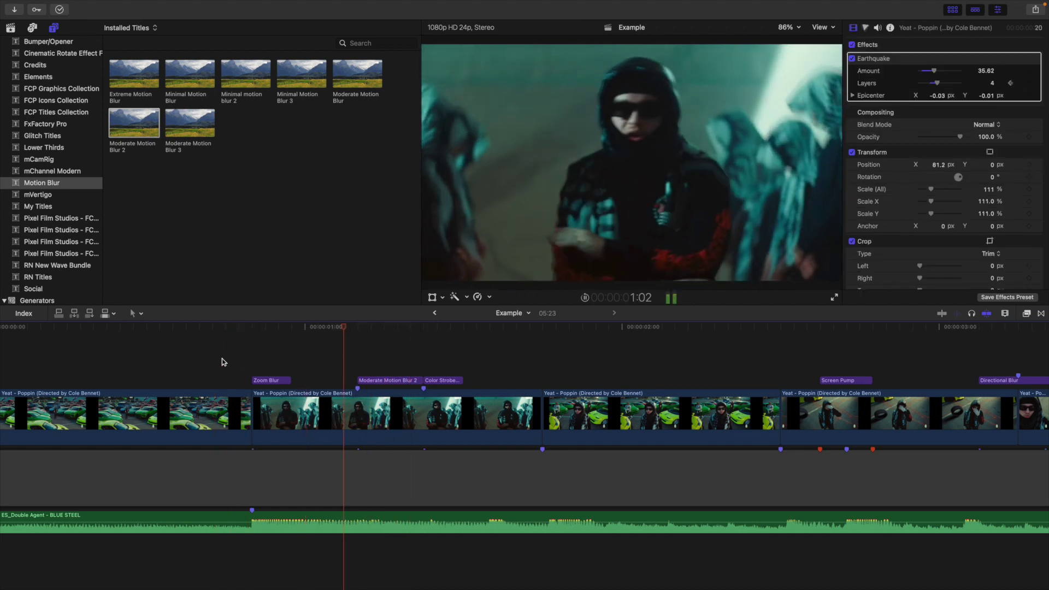
click(222, 362)
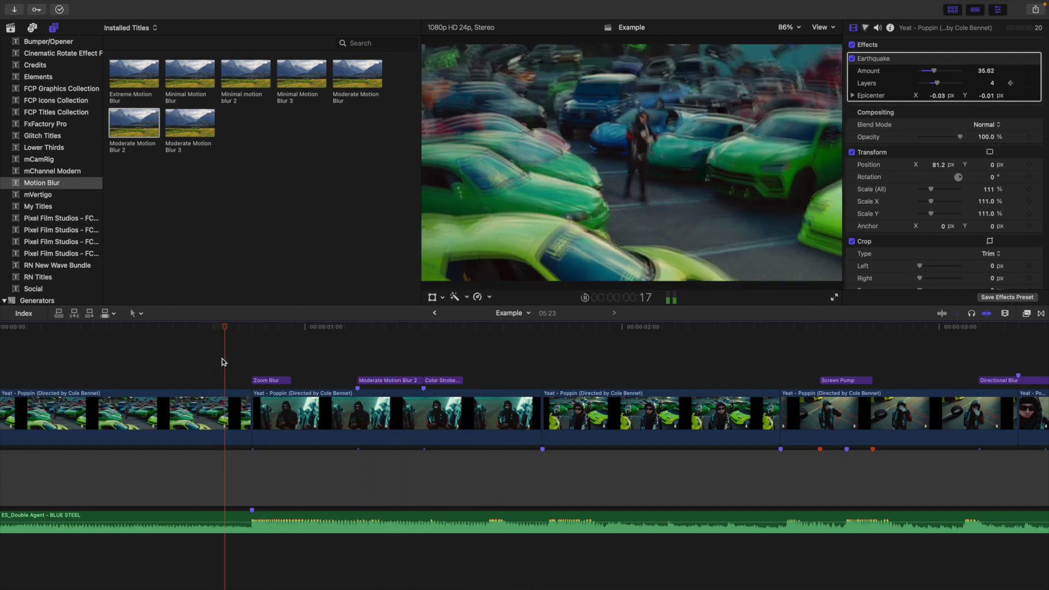
click(222, 362)
click(223, 362)
click(222, 362)
click(223, 362)
Step: Find the Hue/Saturation effect by searching for "hue" and apply it to the Color Strobe Effect layer
scroll(433, 341, right, 2)
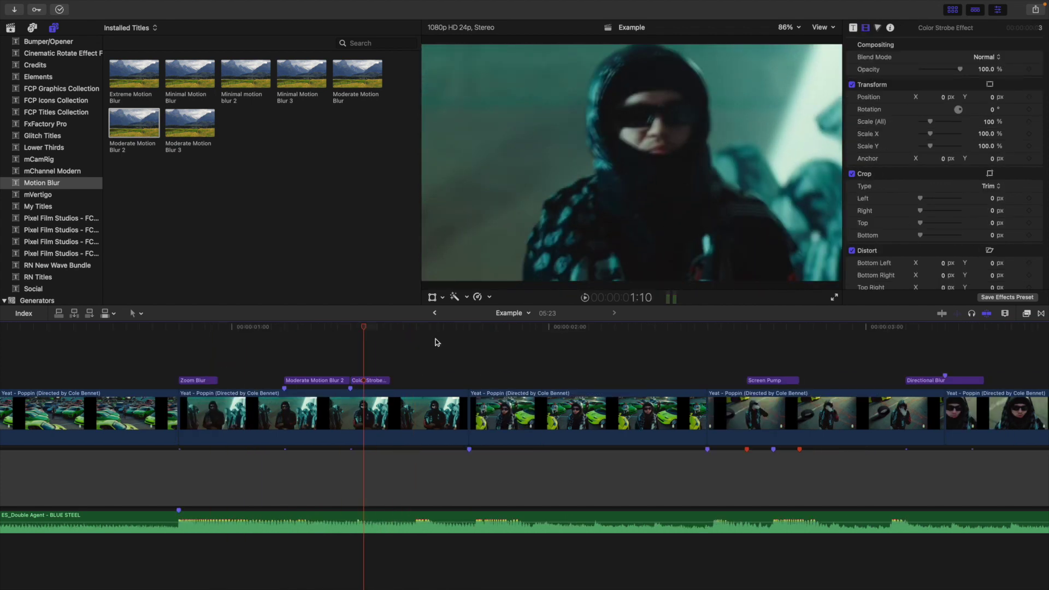
click(371, 382)
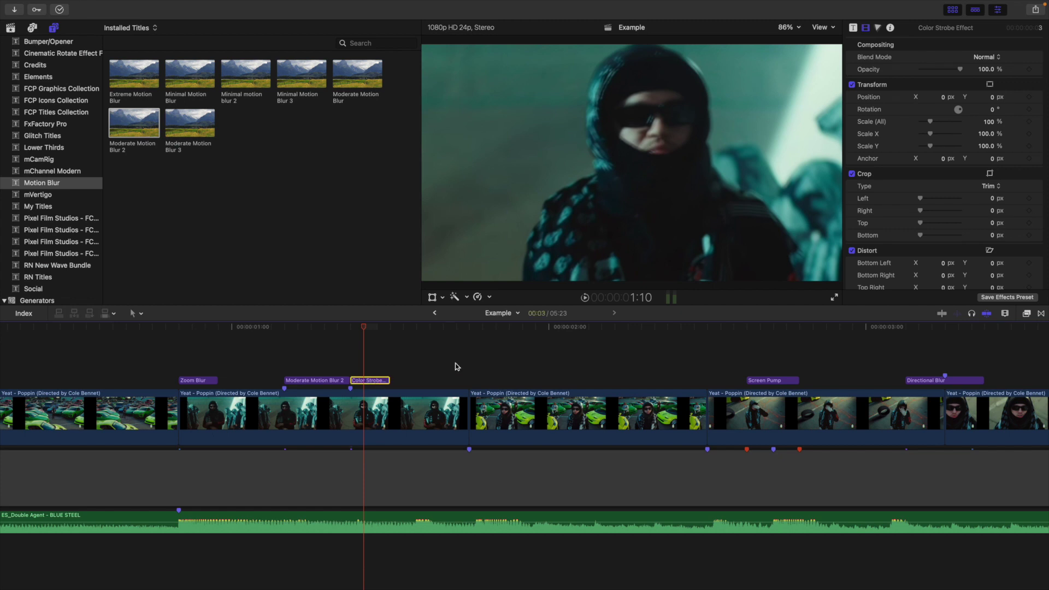
click(1027, 314)
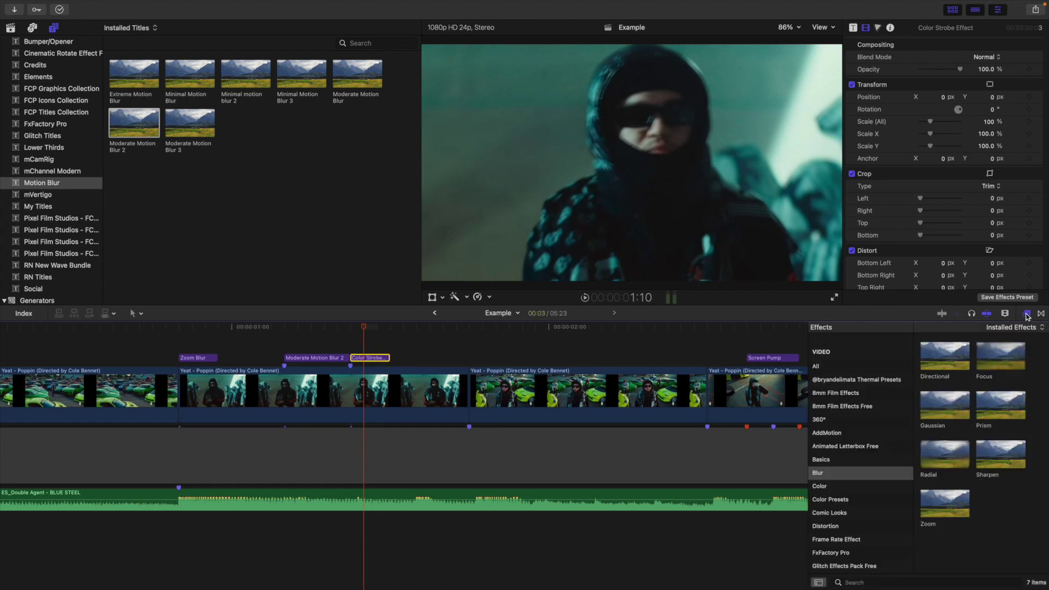
click(842, 366)
click(861, 581)
text(hue)
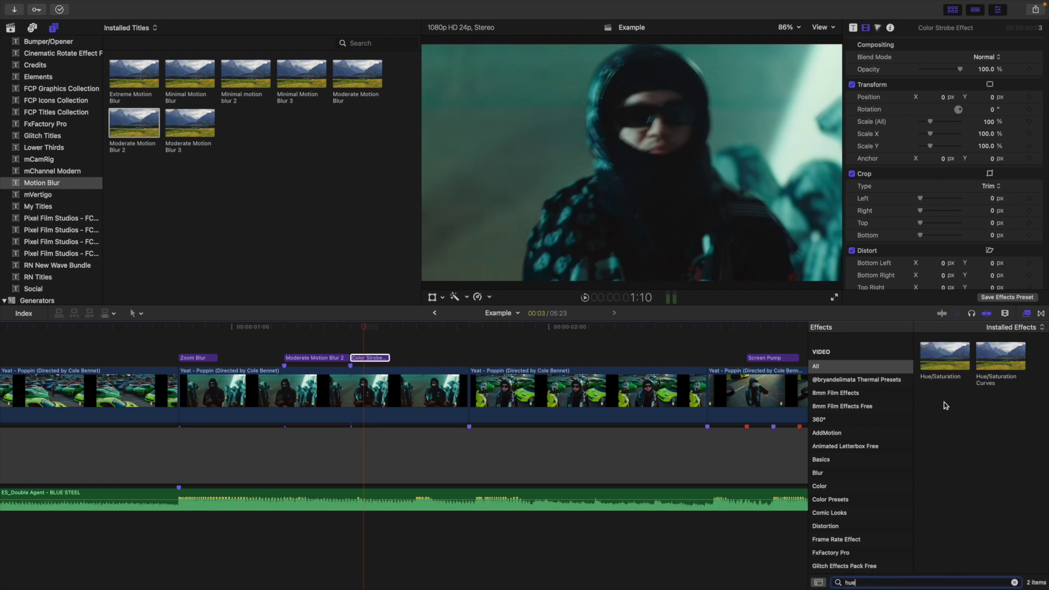
drag(944, 356, 370, 359)
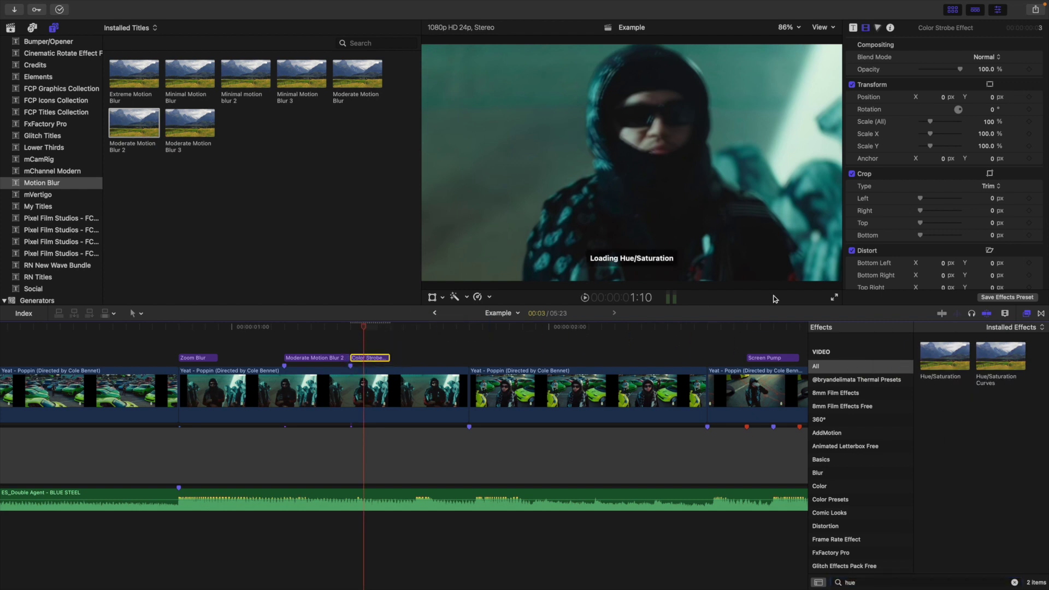
click(1028, 315)
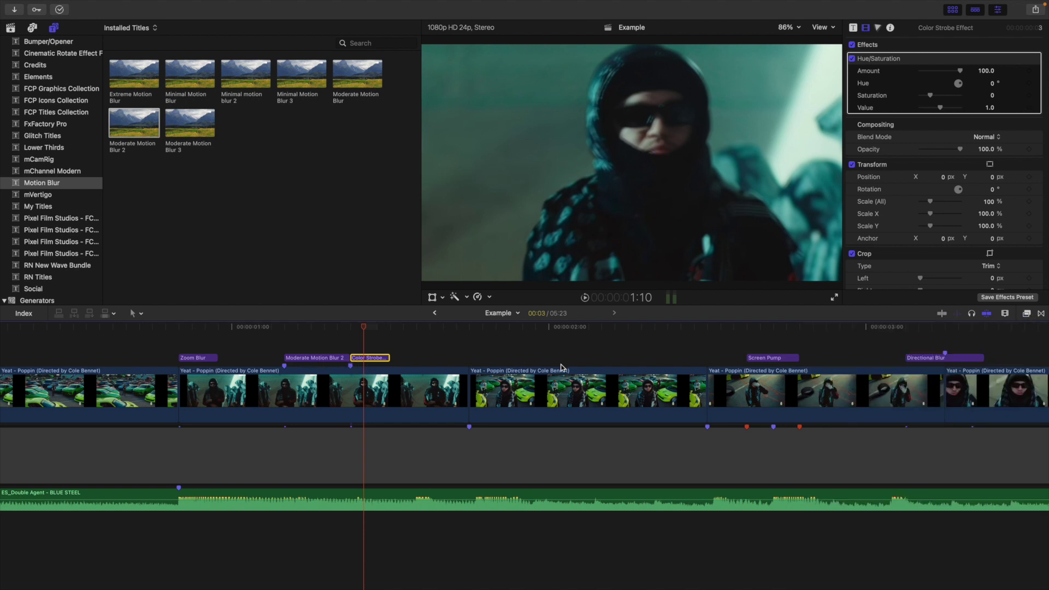
Step: Display the Adjustment Layer titles, and set the Color Strobe Effect layer's Hue to 60°
scroll(62, 204, up, 5)
click(55, 100)
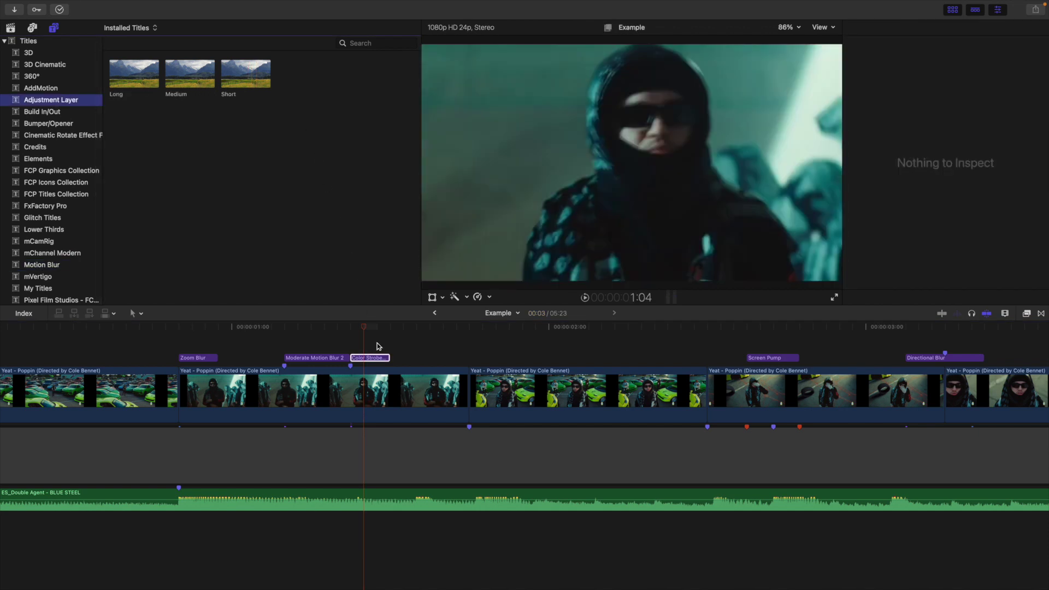
click(366, 358)
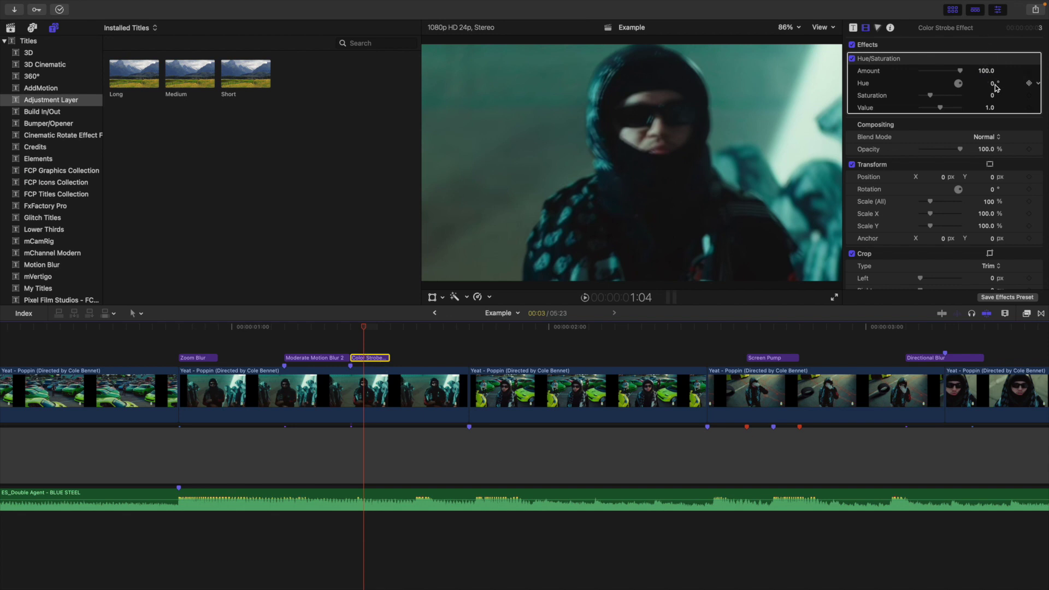
drag(993, 87, 1020, 85)
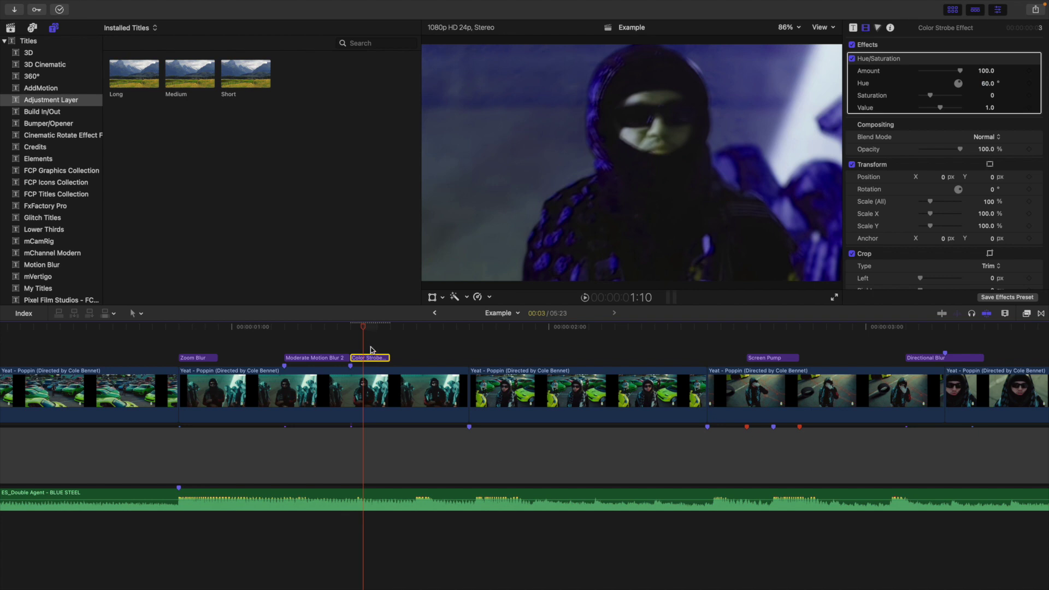
Step: Copy the Color Strobe Effect layer and paste two copies directly after it over the second clip
key(super+c)
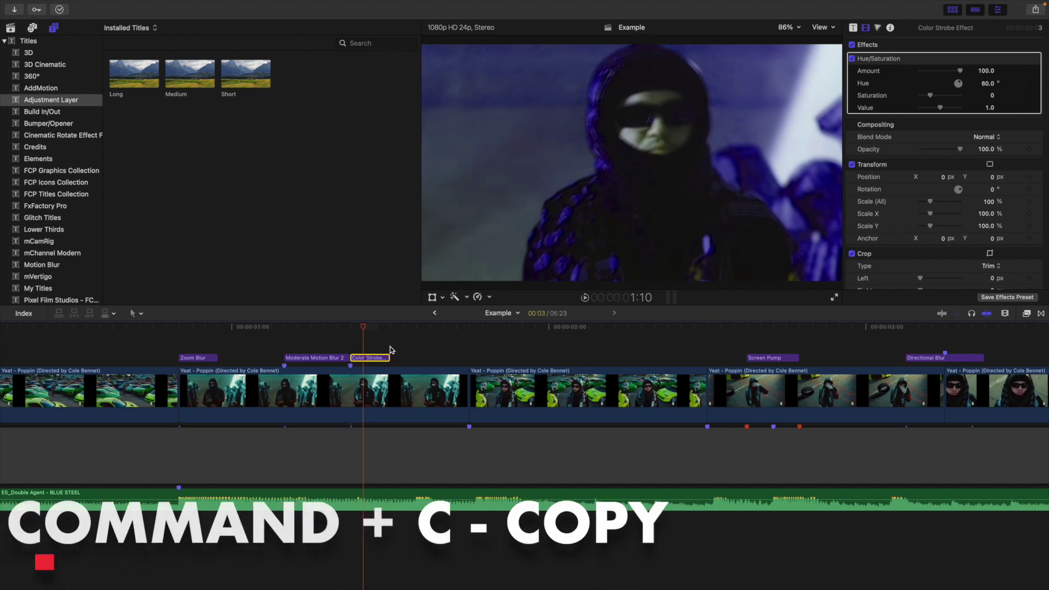
click(391, 350)
key(super+v)
key(super+v)
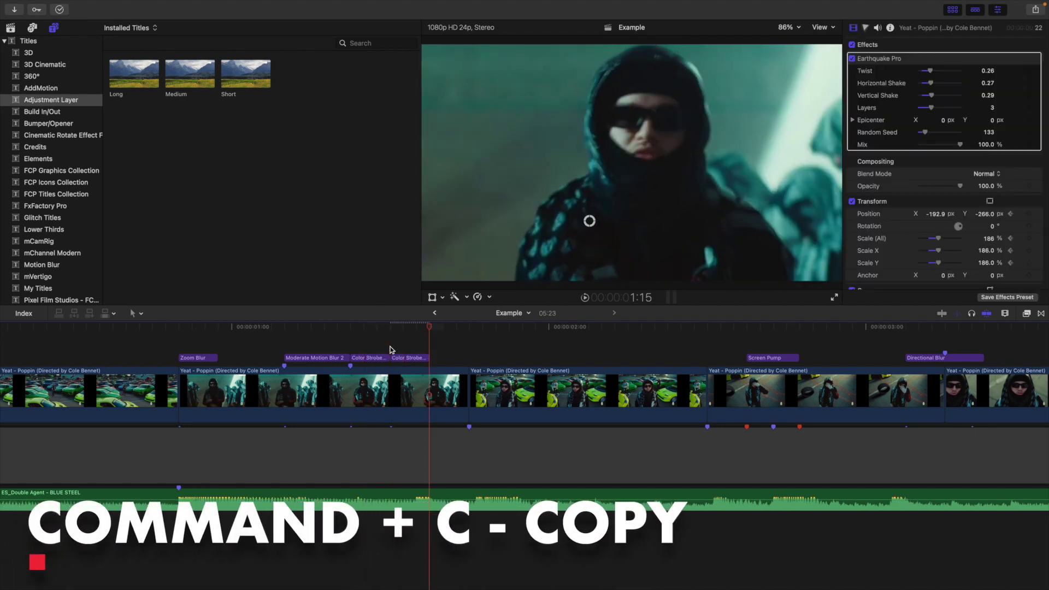
Step: Set the Hue of the second Color Strobe Effect layer to about 162°
click(414, 358)
click(989, 84)
text(0.2)
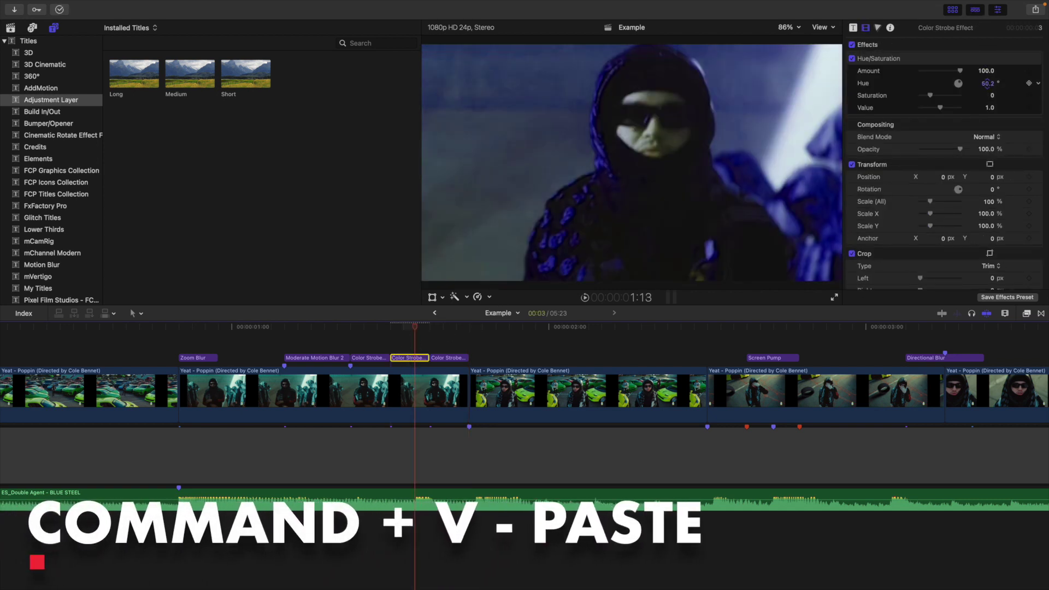
key(Return)
drag(988, 83, 1027, 81)
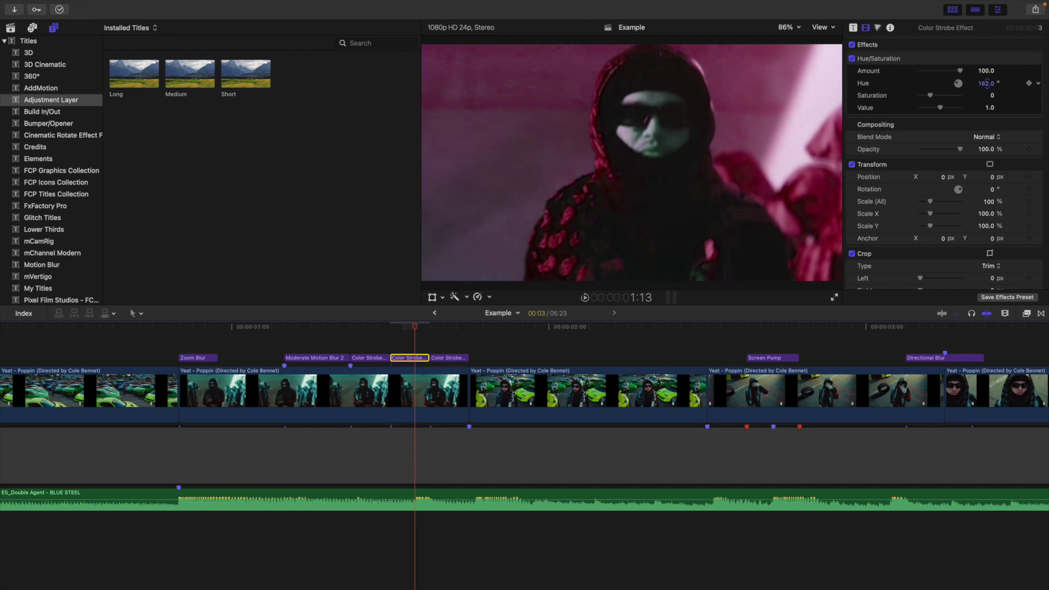
Step: Set the Hue of the third Color Strobe Effect layer to 270° and compare the strobe layers' tints
click(447, 347)
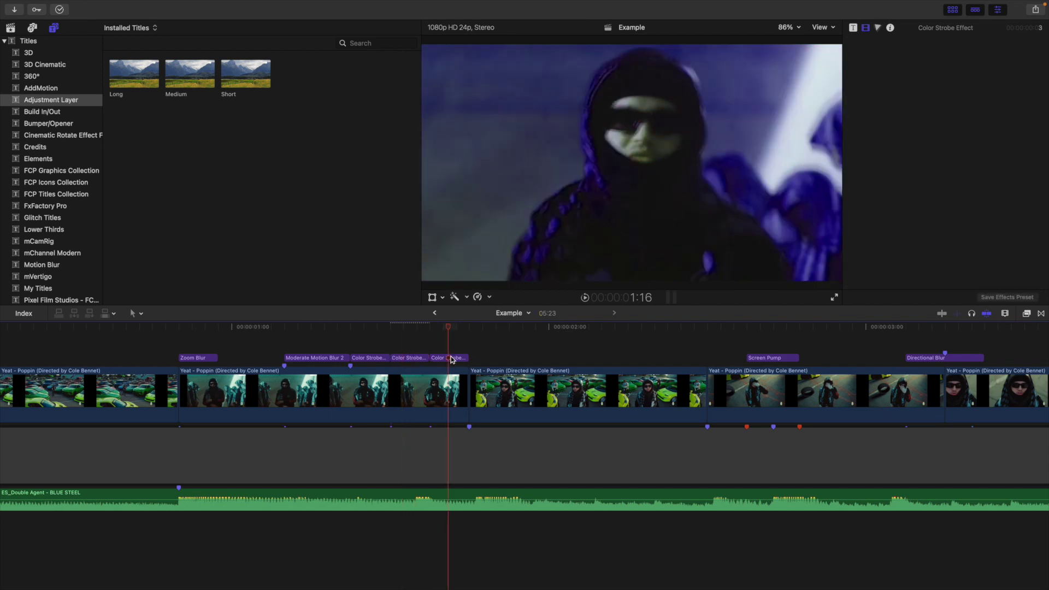
click(449, 358)
drag(986, 84, 986, 85)
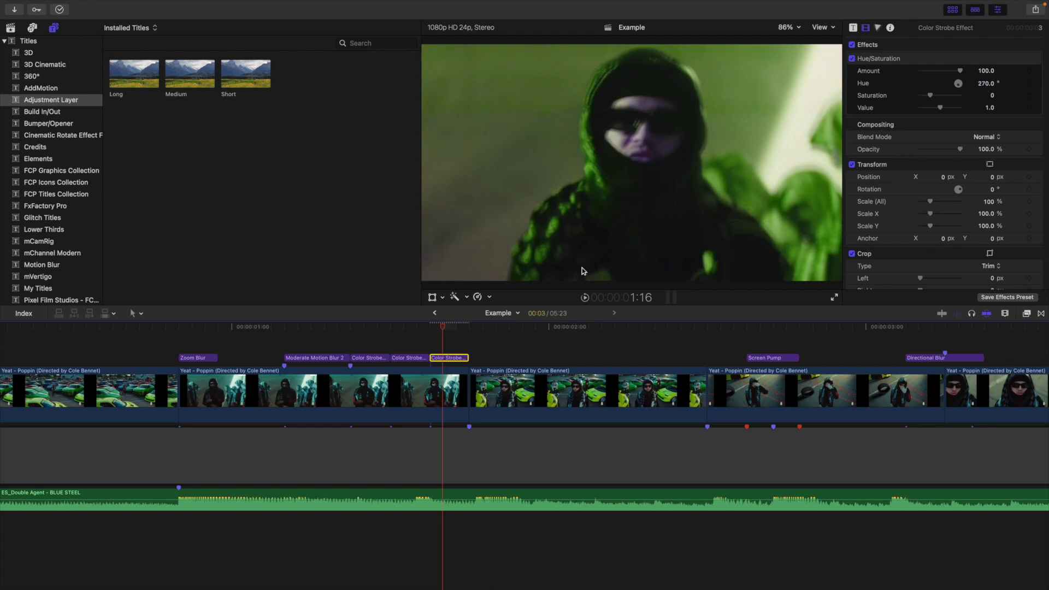
click(375, 340)
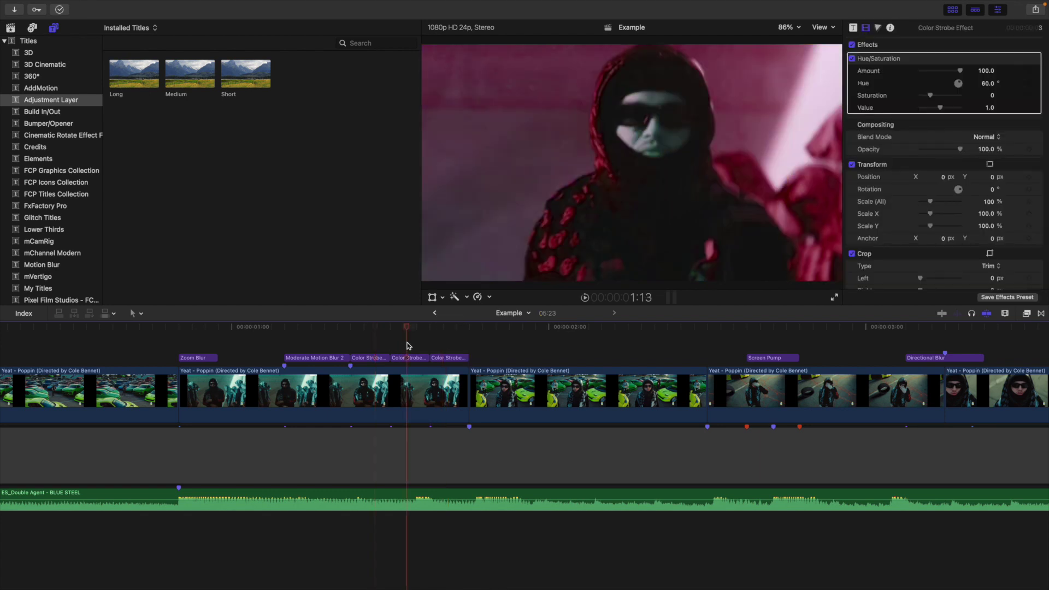
click(449, 344)
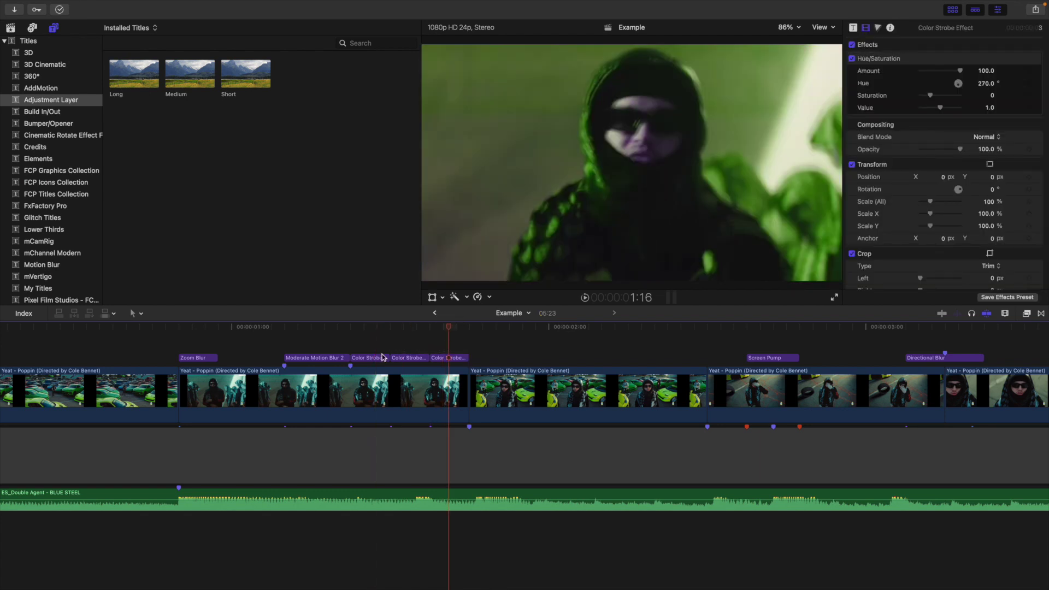
Step: Play back the color strobe section of the second clip and the green-car clip that follows it
click(251, 351)
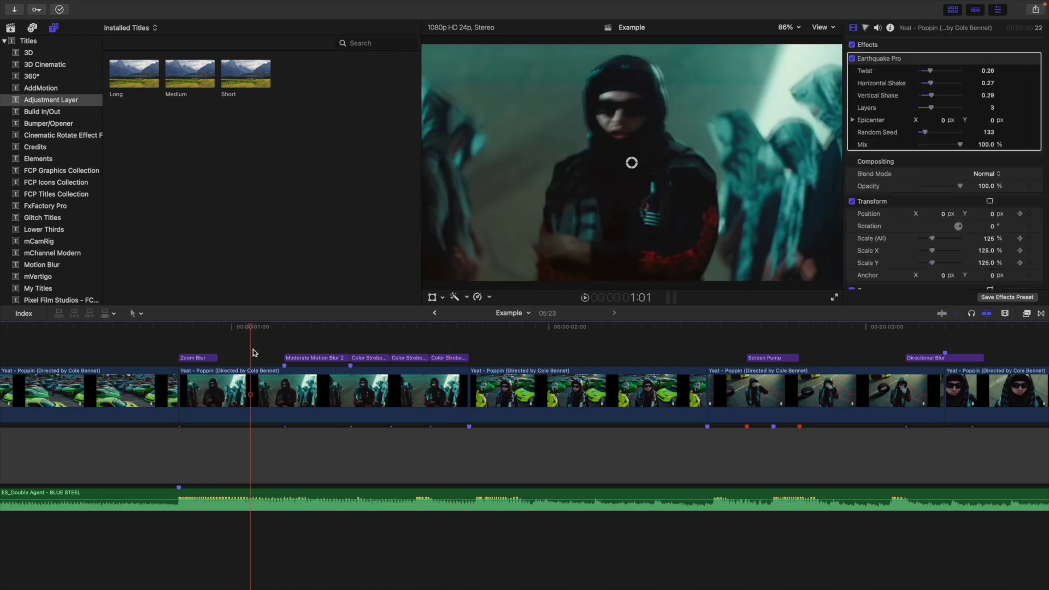
key(space)
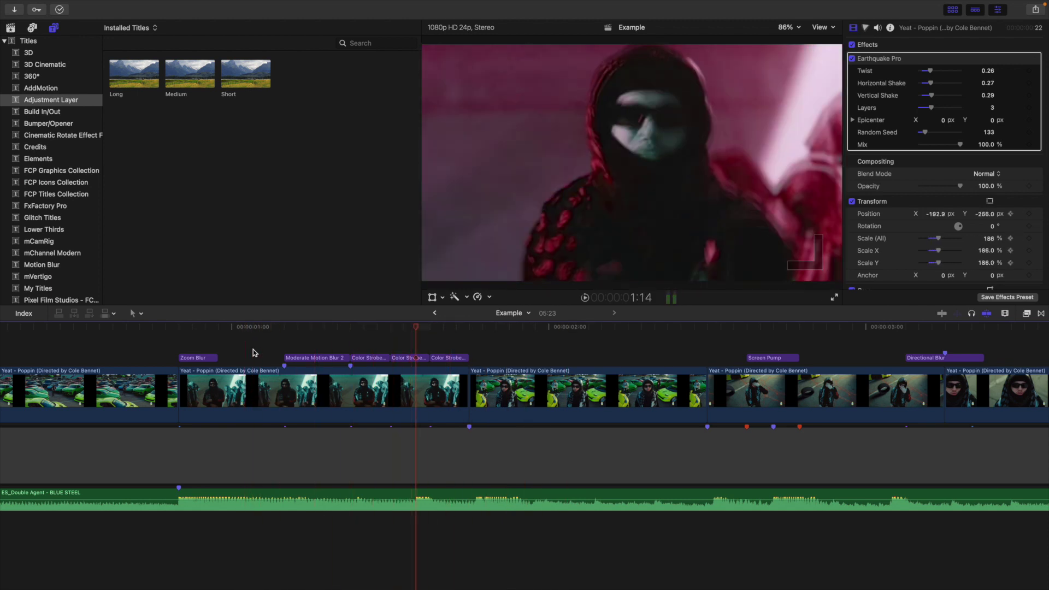
click(337, 386)
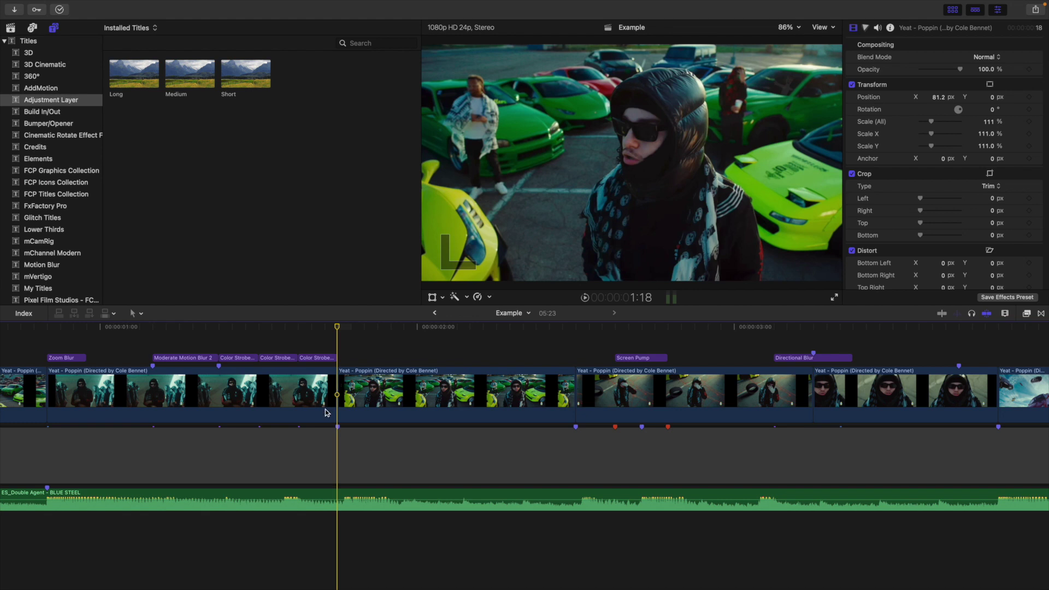
key(space)
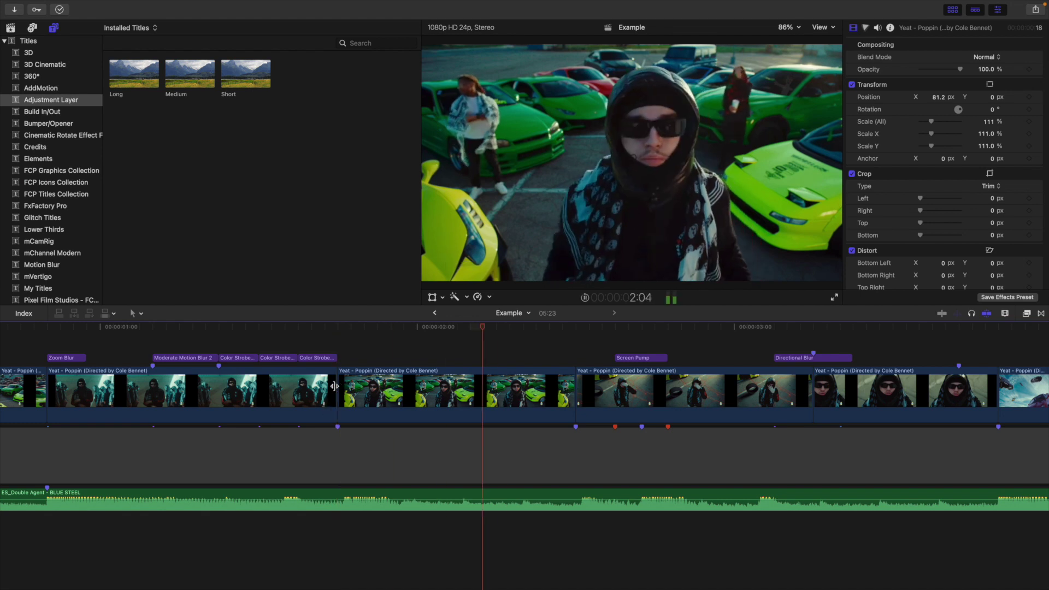
Step: Find the Handheld effect and apply it to the green-car clip after the strobe layers
click(380, 355)
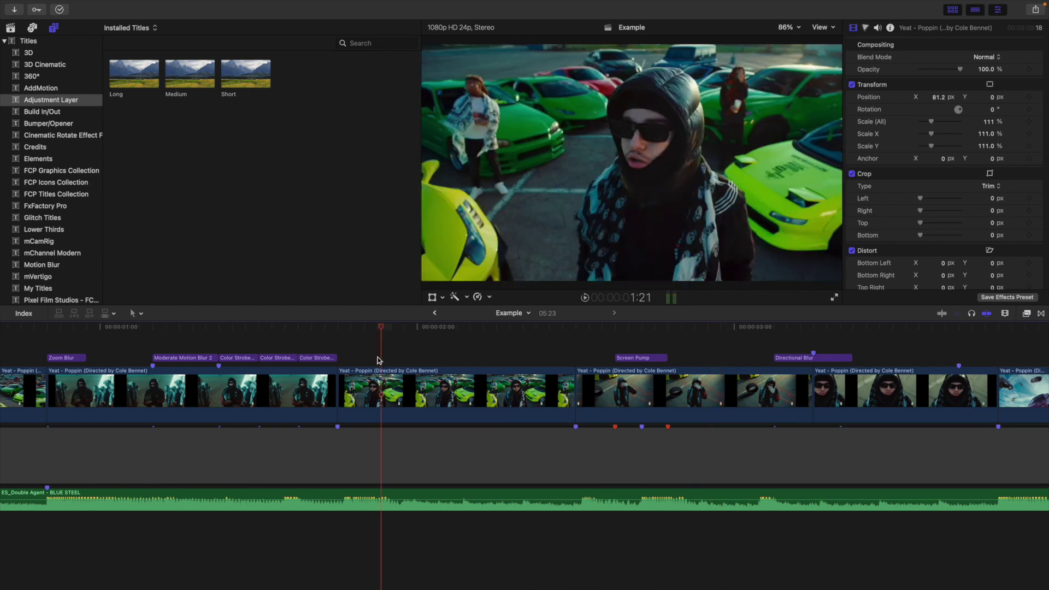
click(1026, 314)
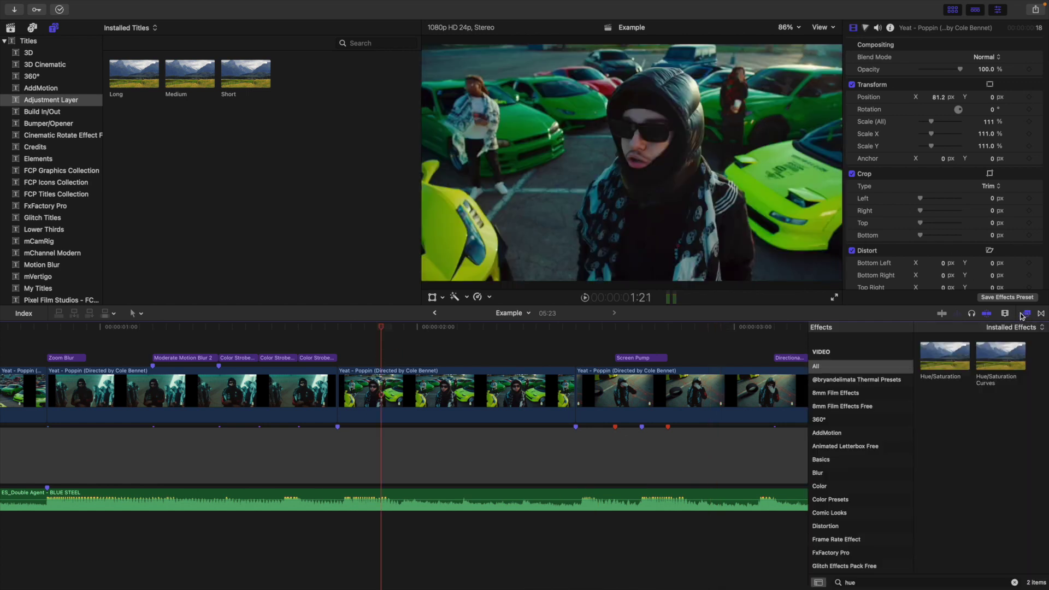
click(889, 581)
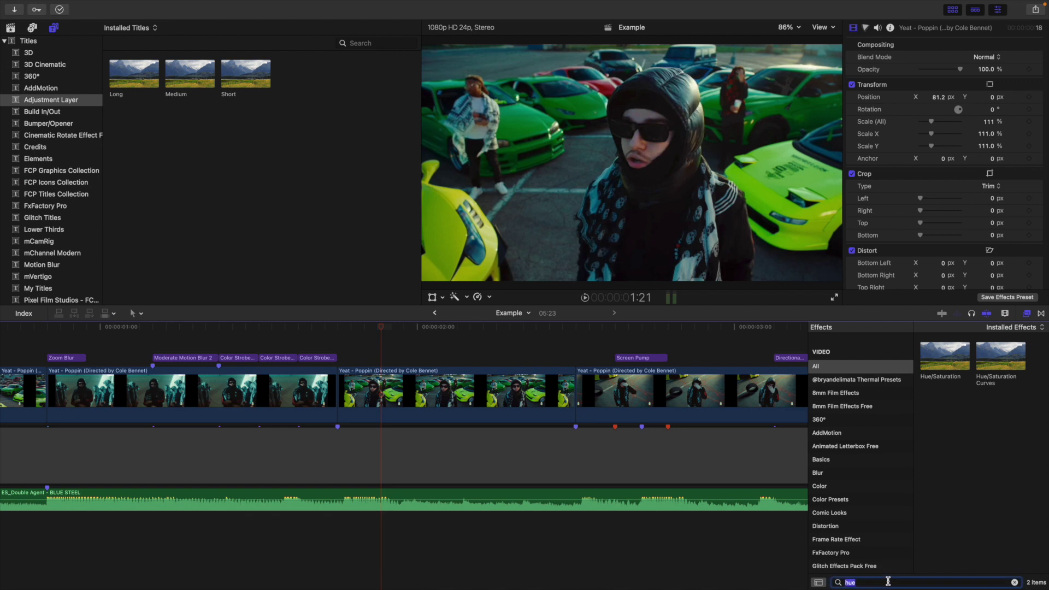
text(hand)
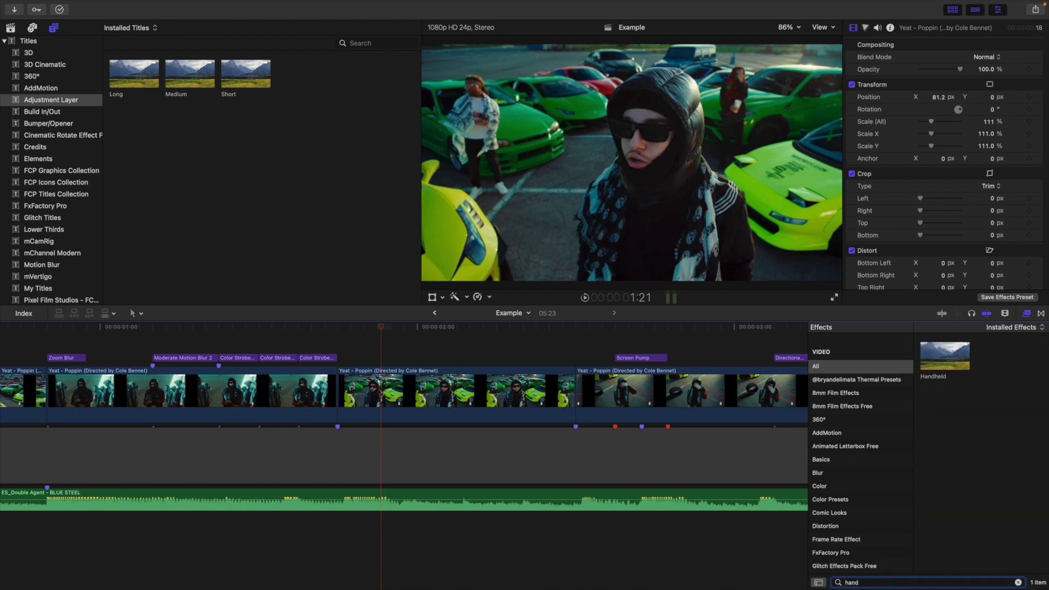
drag(944, 352, 464, 391)
click(1027, 314)
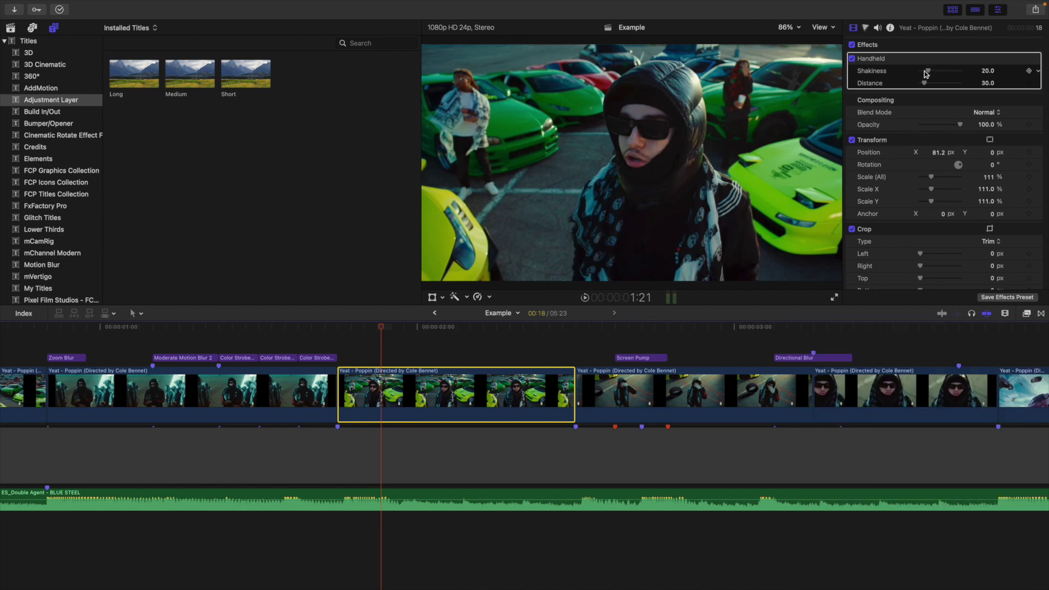
Step: Set the Handheld effect's Shakiness to about 57.5 and Distance to about 141.4, and play back the shake
mouse_move(932, 72)
mouse_down()
mouse_move(940, 85)
mouse_move(945, 71)
mouse_up()
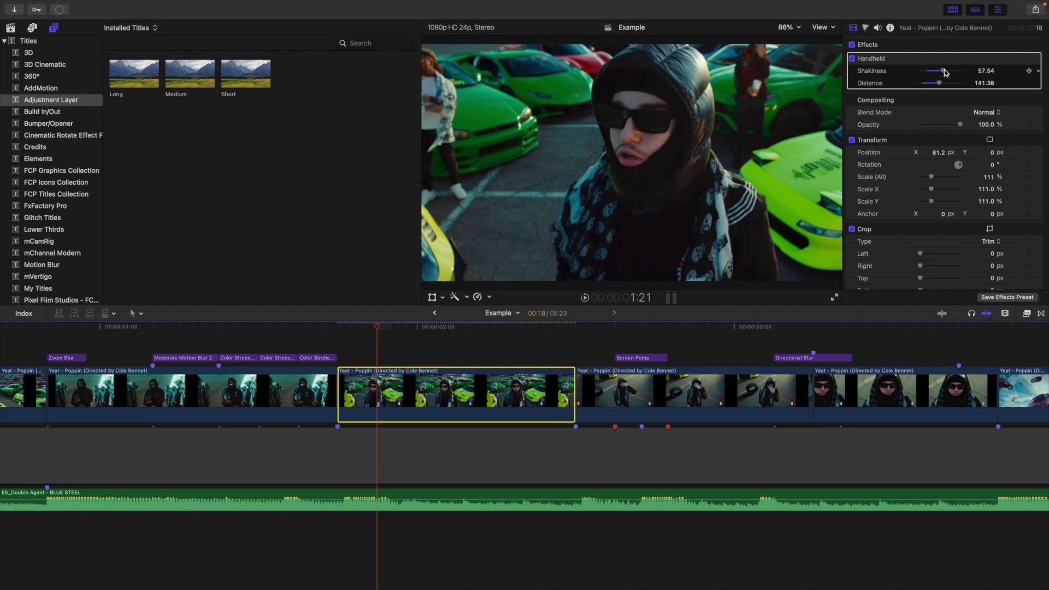
click(344, 350)
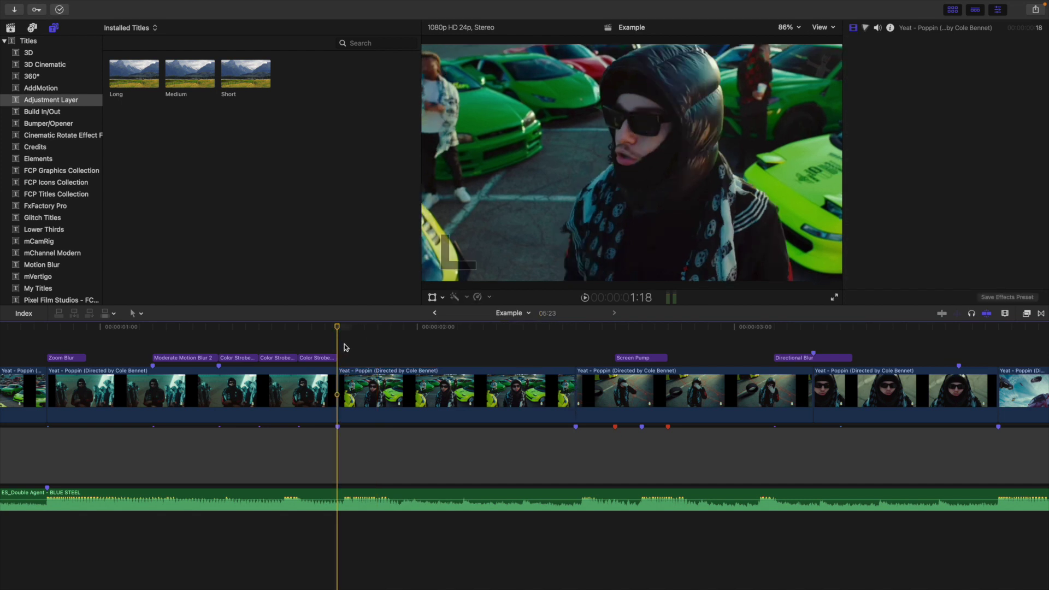
key(l)
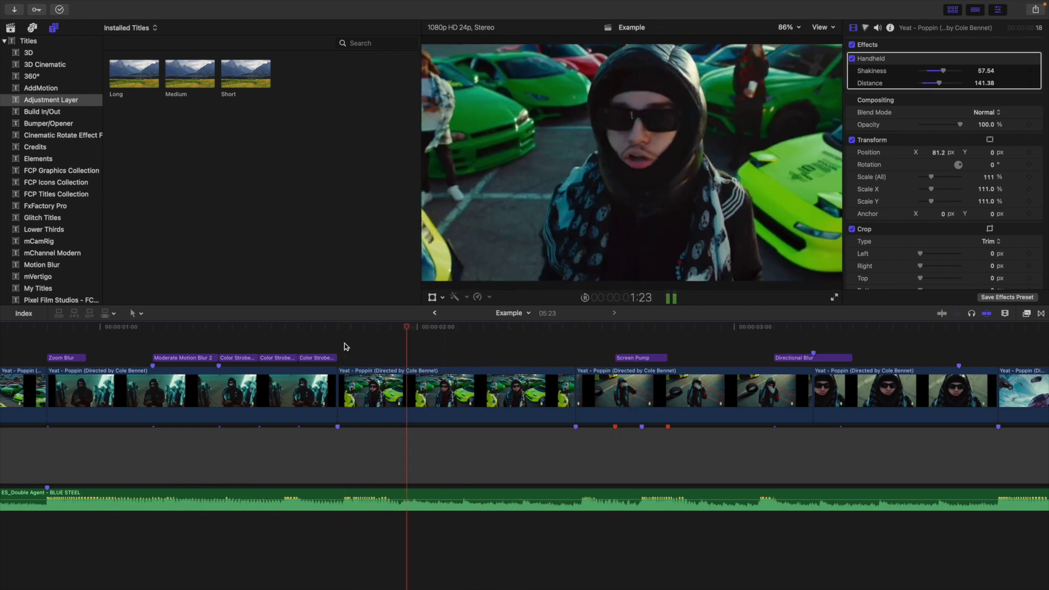
key(k)
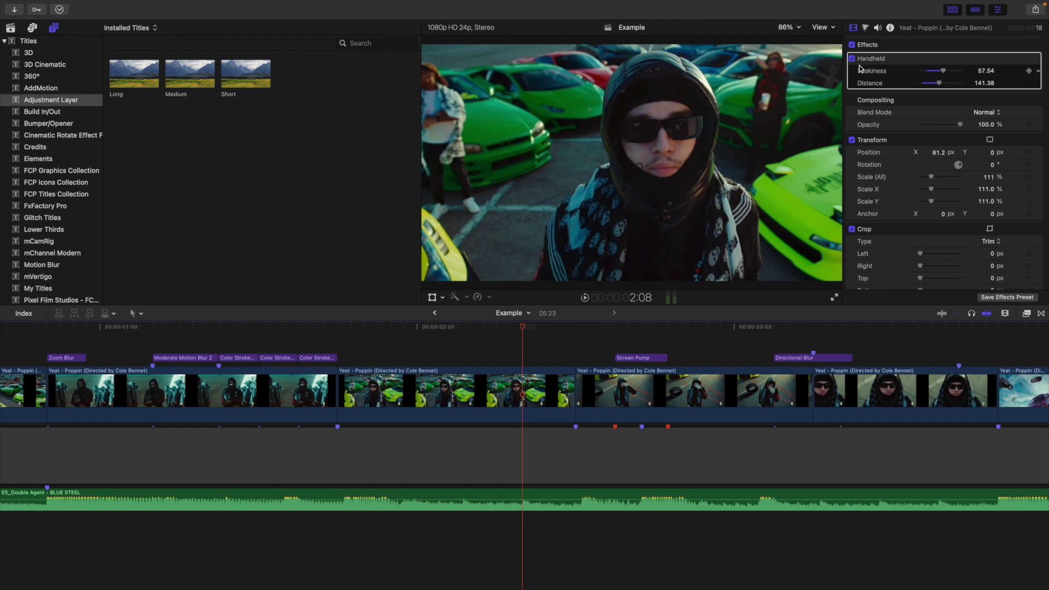
Step: Add a Scale keyframe at 100% at the start of the Screen Pump layer, at 2:15
click(375, 325)
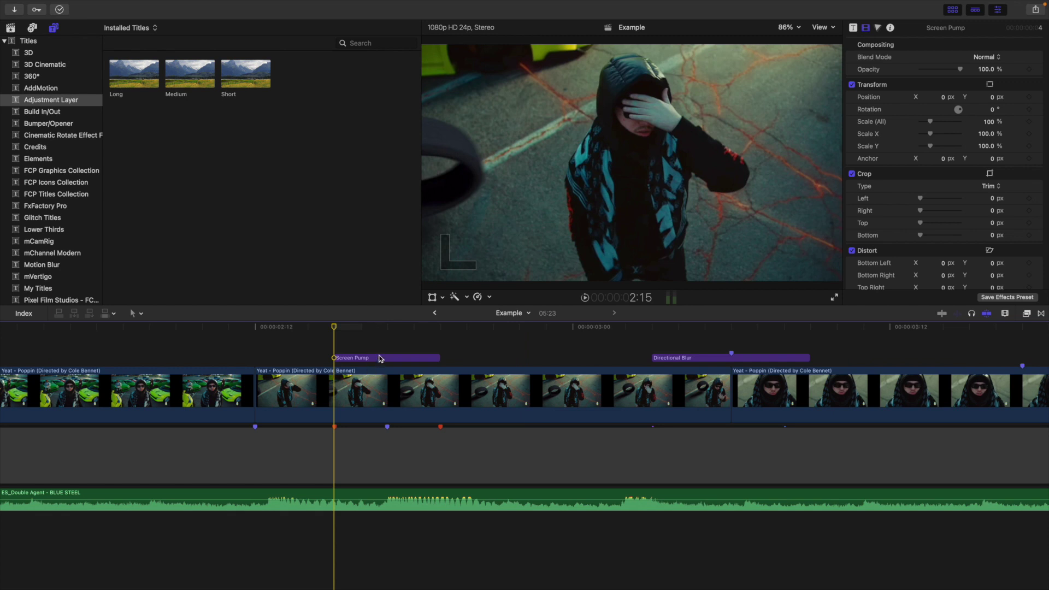
click(388, 341)
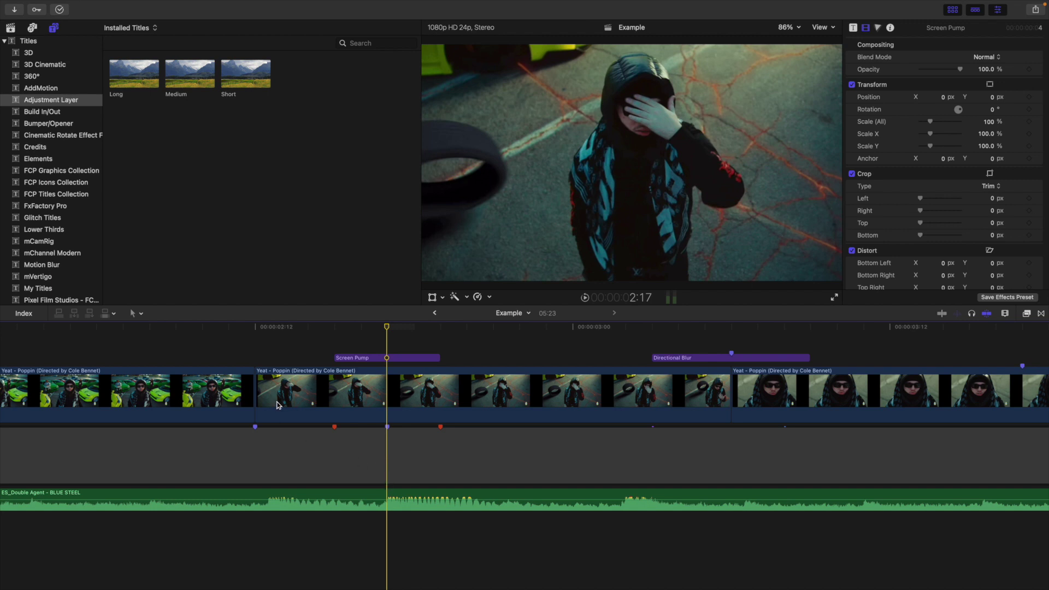
click(337, 424)
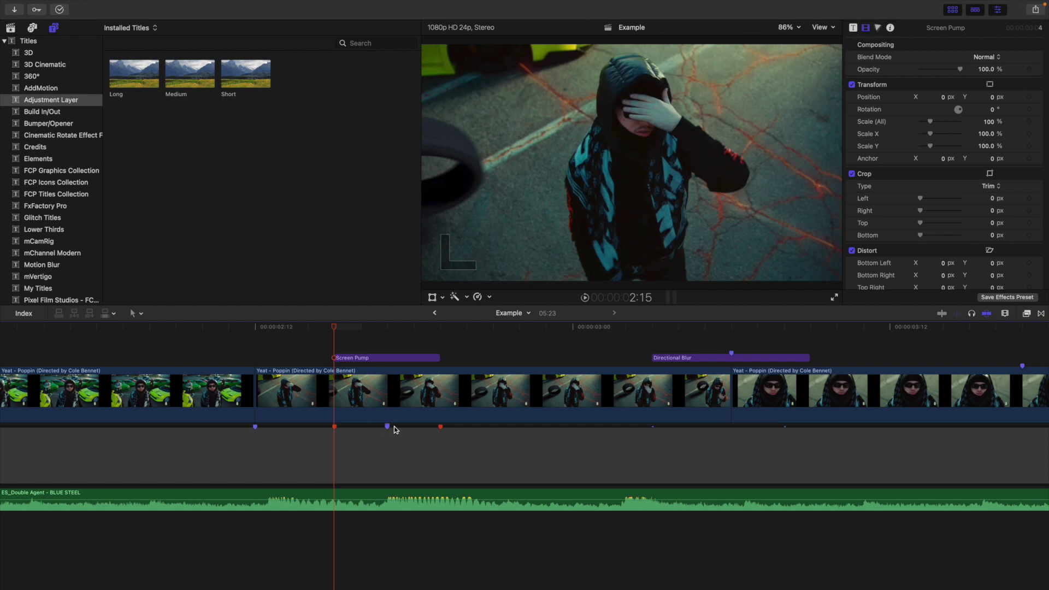
click(356, 359)
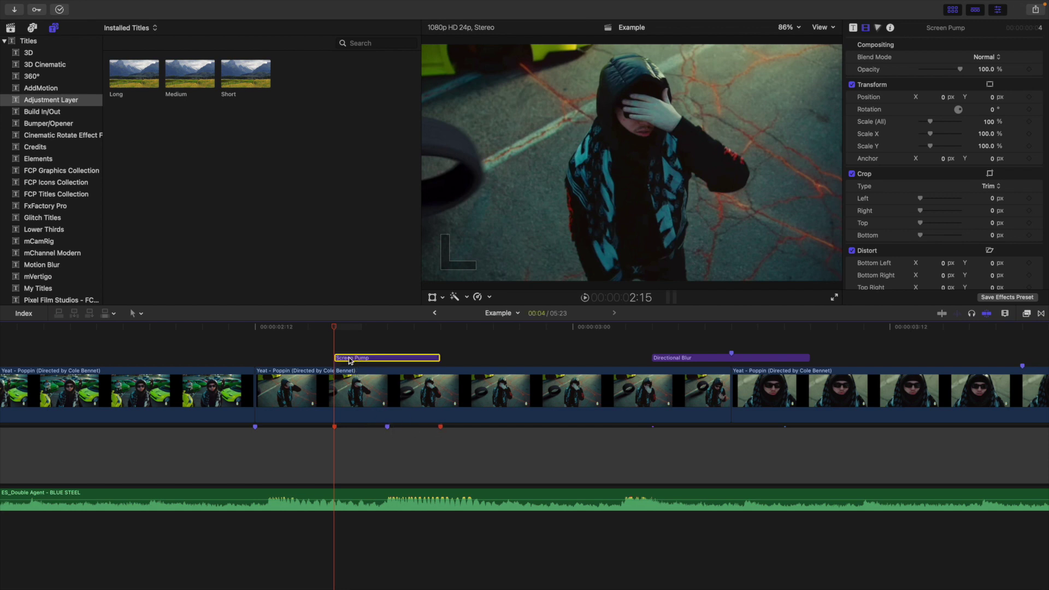
click(1028, 122)
Step: Keyframe the Screen Pump layer's Scale to 160% two frames in, on the beat marker at 2:17
key(Right)
key(Right)
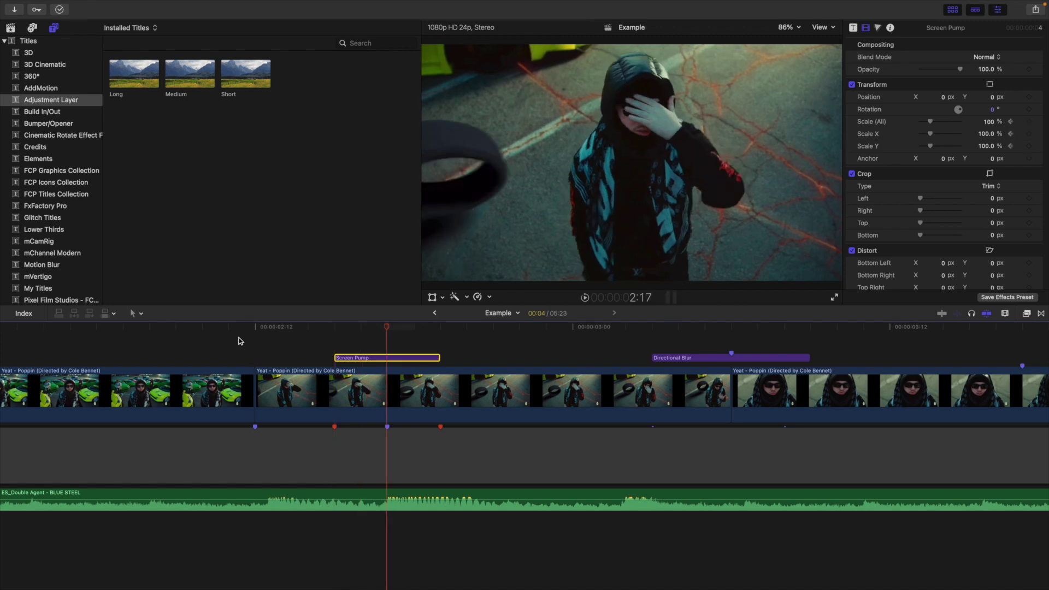
click(988, 122)
text(1)
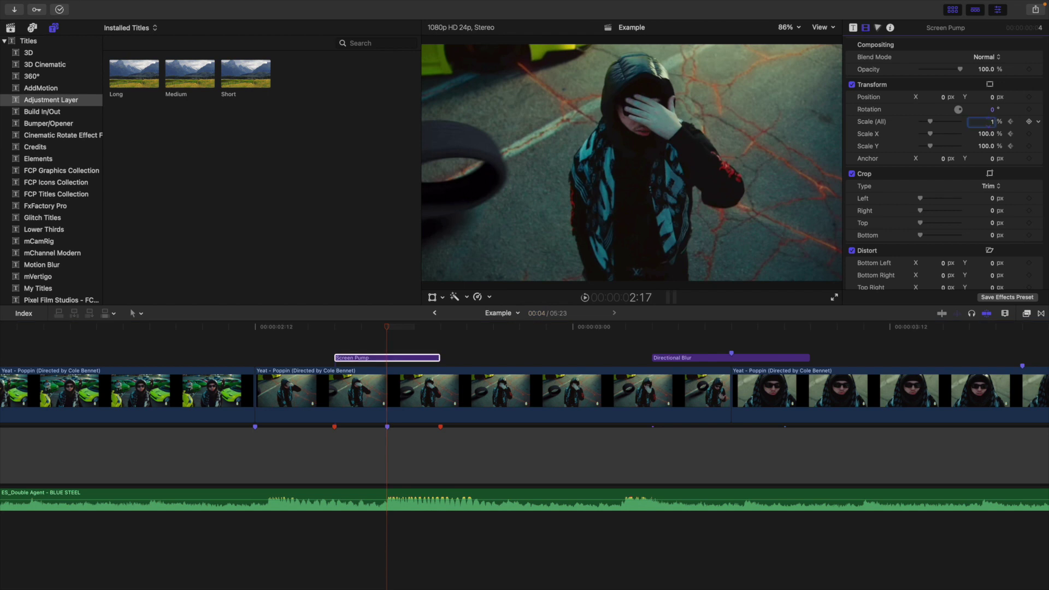
text(60)
key(Return)
Step: Set the Screen Pump layer's Scale to 111% at its end, two frames past the beat marker
click(390, 358)
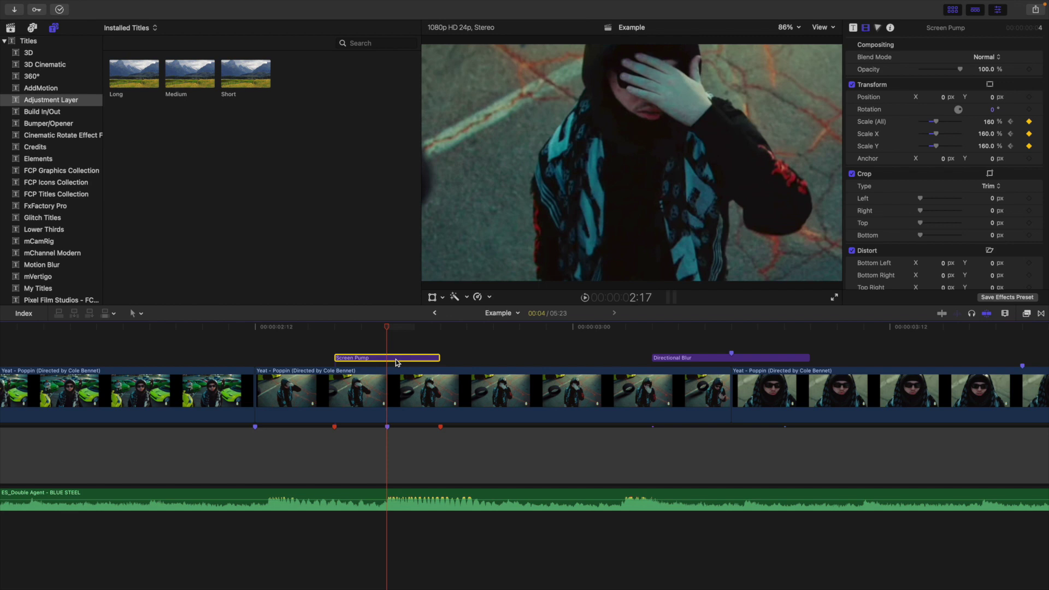
key(Right)
key(Right)
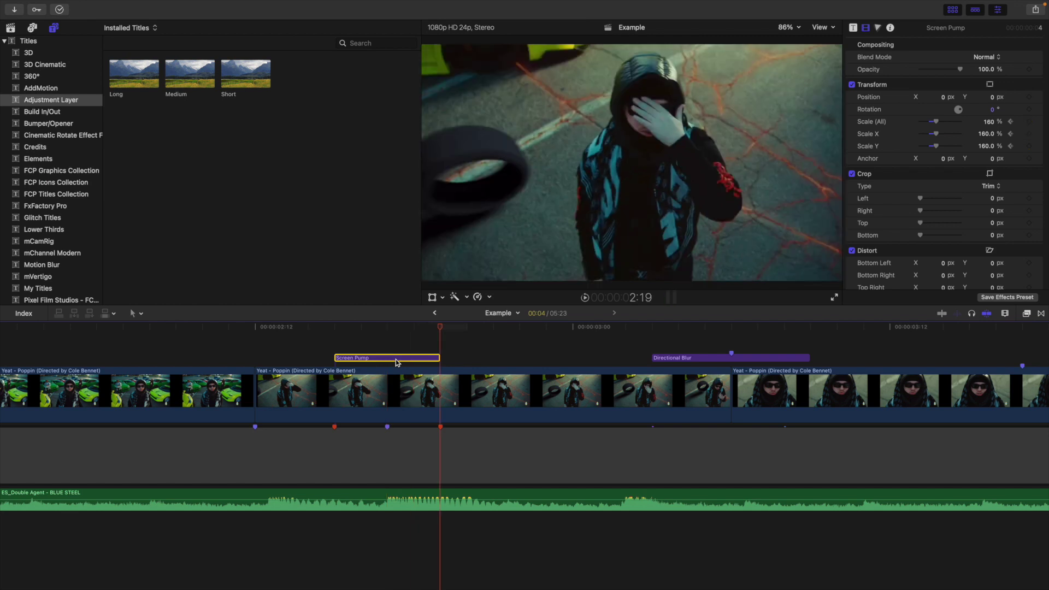
click(989, 121)
text(1)
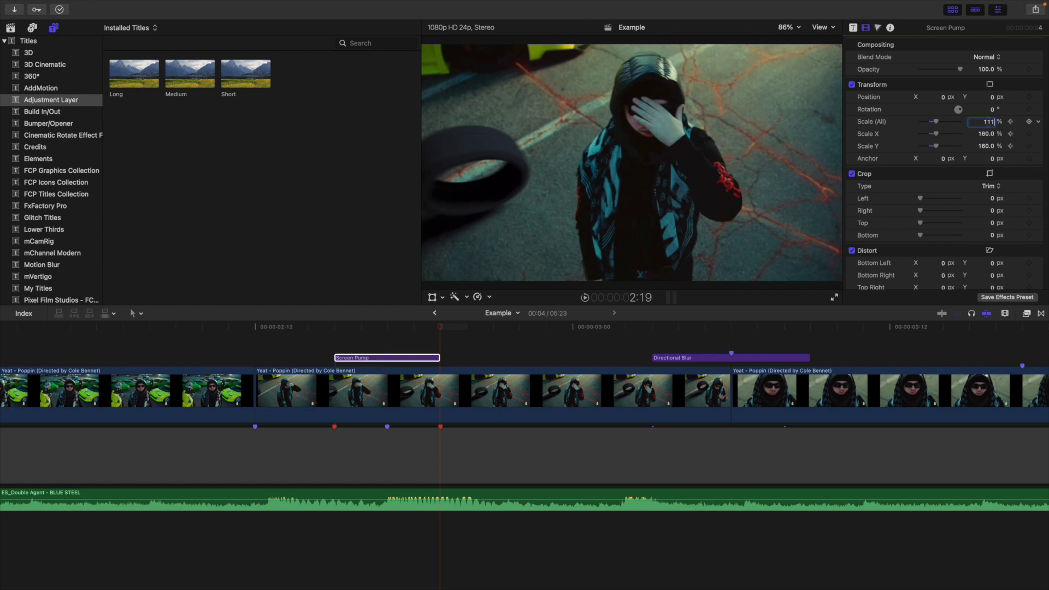
text(11)
key(Return)
Step: Keyframe the Screen Pump layer's Scale to 100% at its end, at 2:19
click(337, 341)
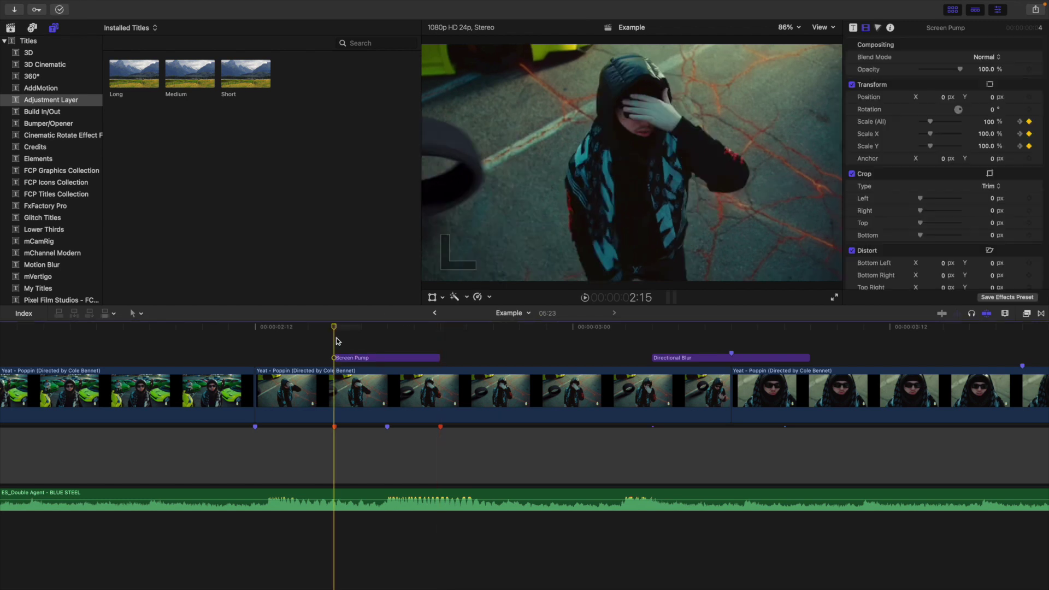
click(428, 357)
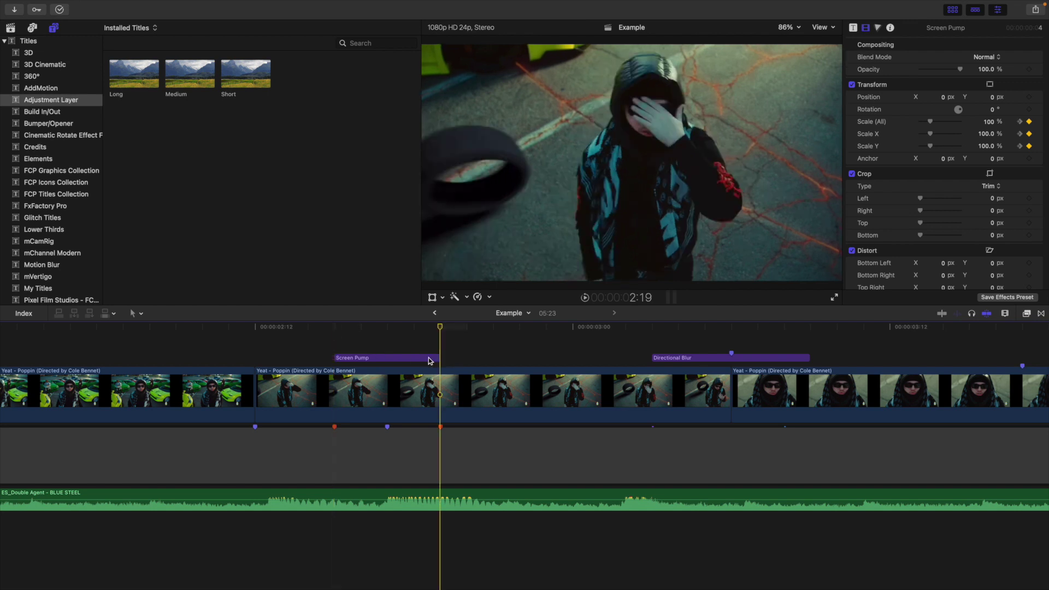
click(988, 121)
text(100)
key(Return)
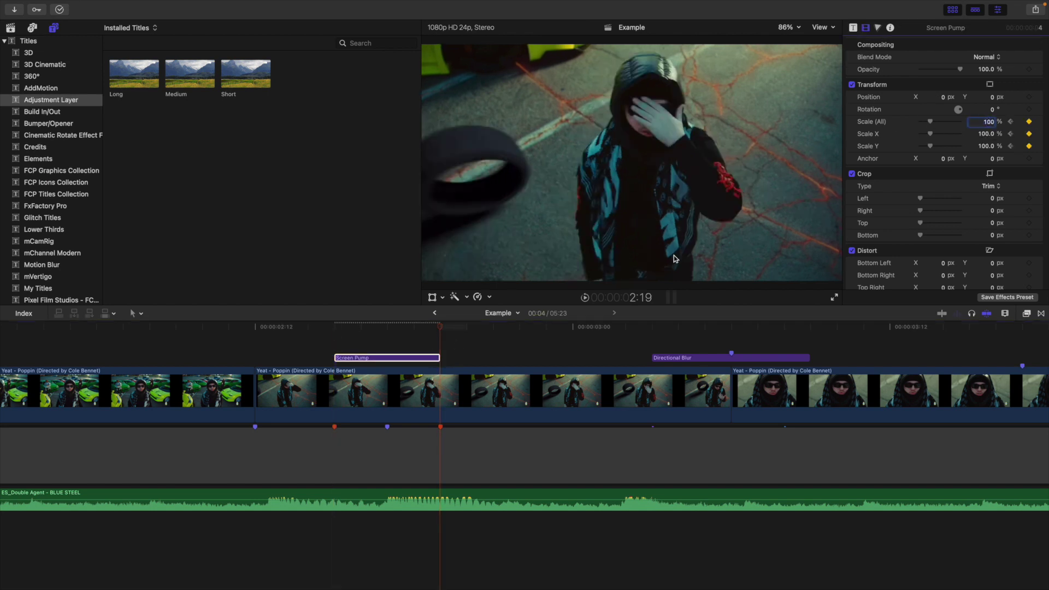
Step: Examine the Screen Pump layer's Scale keyframes frame by frame from 2:15 to 2:19
click(337, 356)
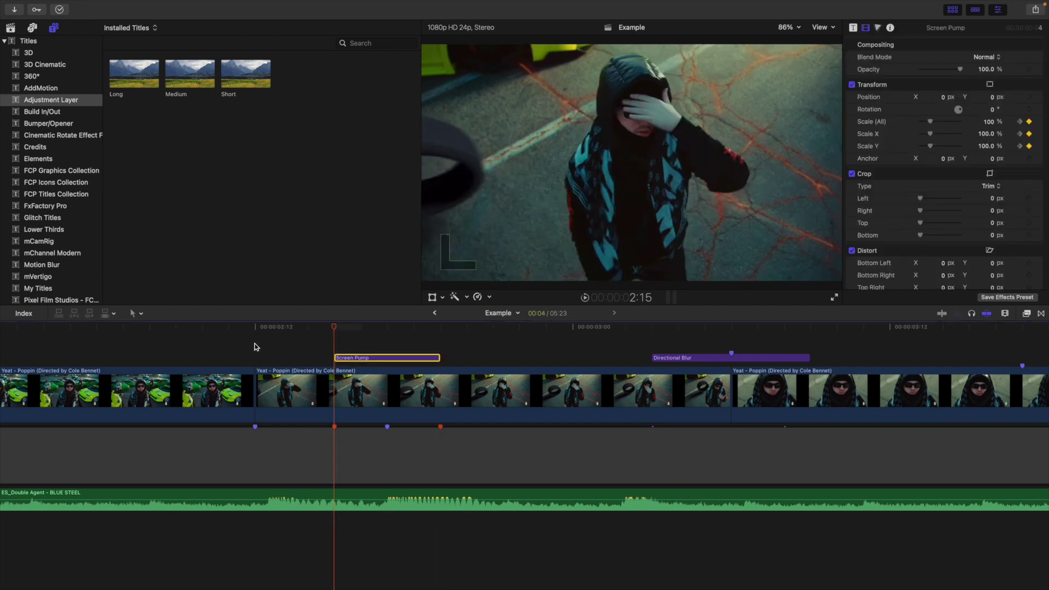
key(Right)
key(Right)
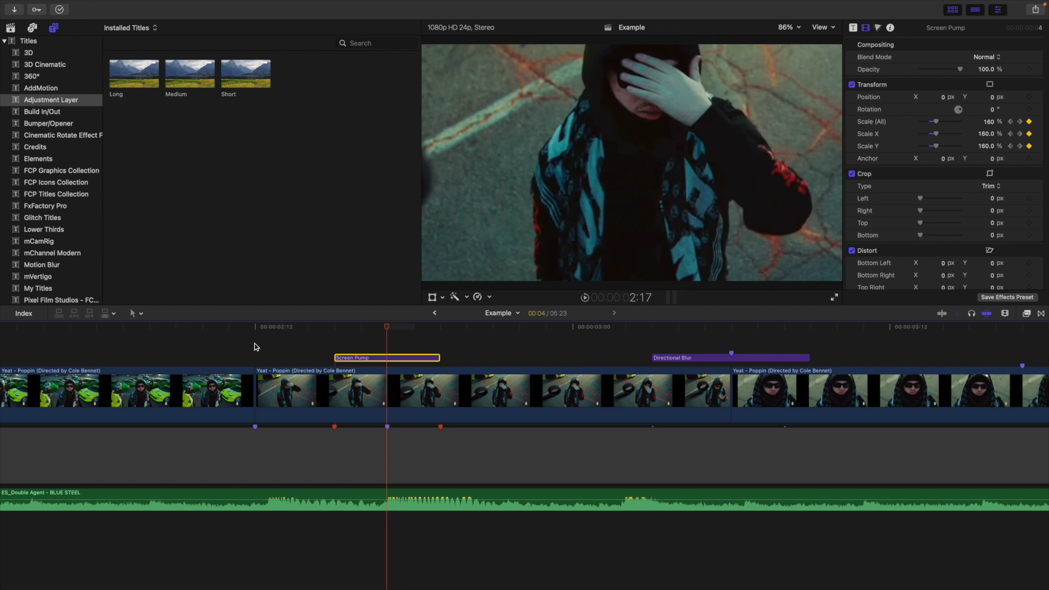
key(Right)
key(Right)
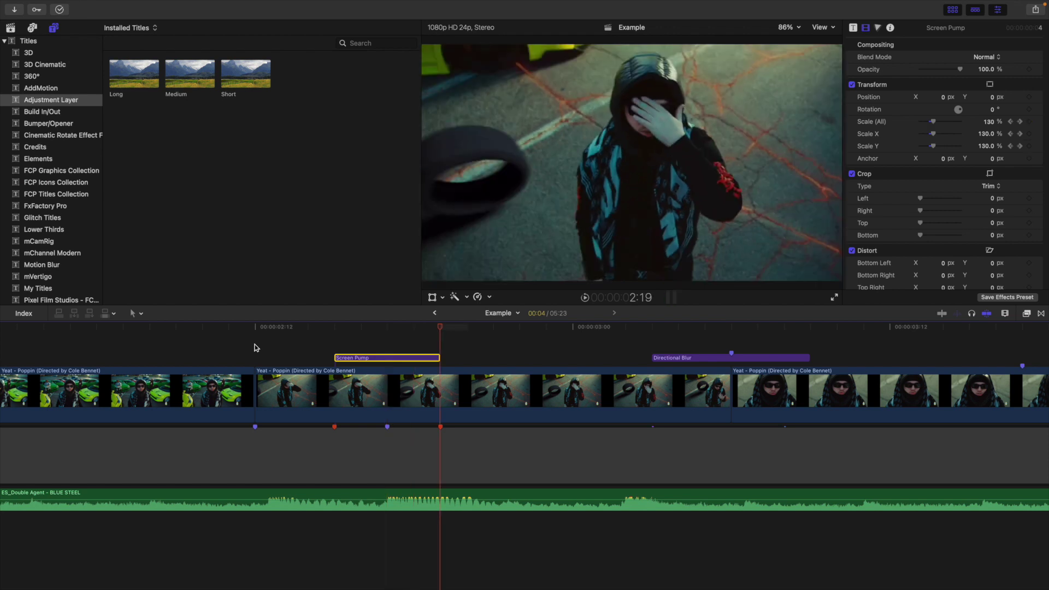
Step: Play back the screen pump zoom repeatedly, starting from the end of the preceding green-car clip
click(135, 354)
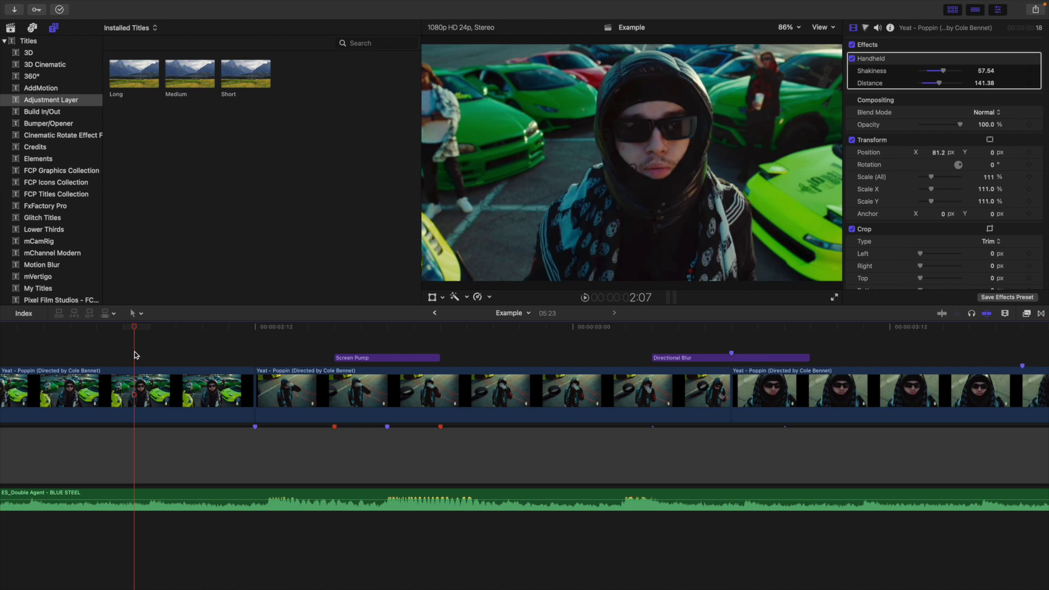
key(space)
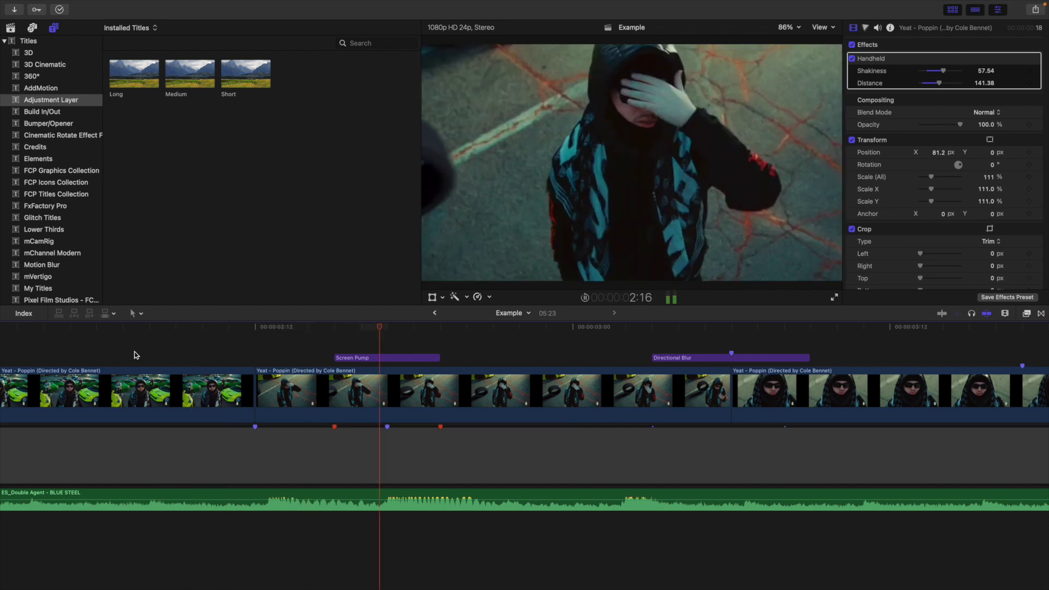
click(134, 352)
click(134, 352)
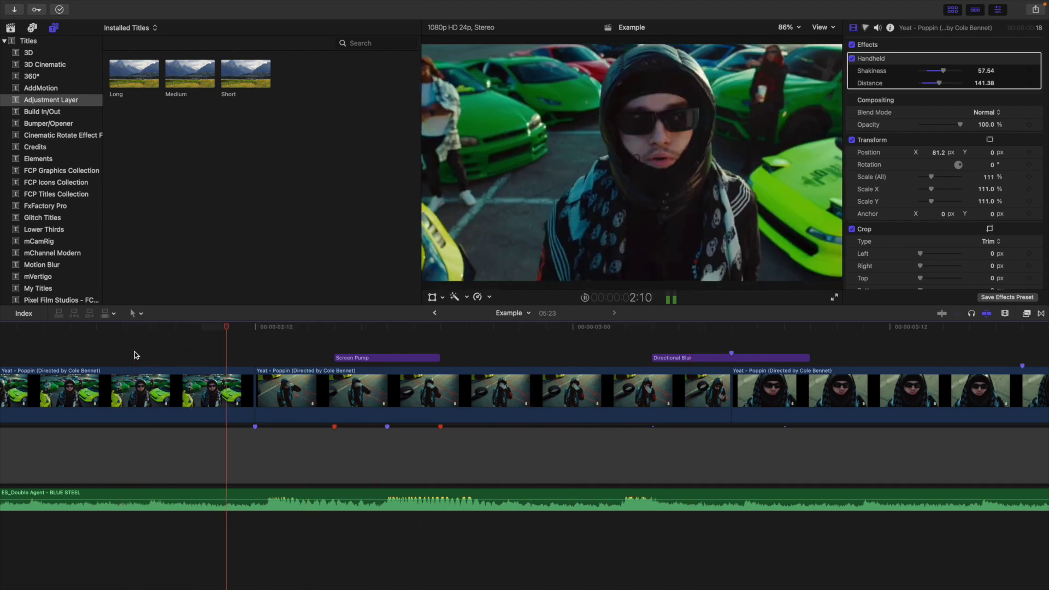
click(135, 352)
click(135, 352)
click(134, 352)
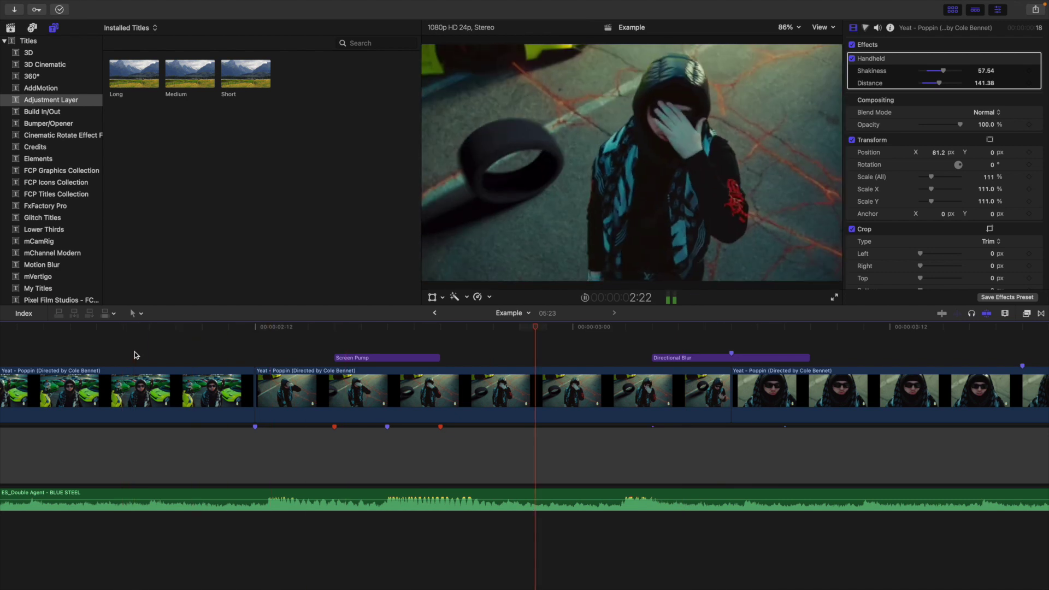
Step: Add the Moderate Motion Blur 2 title above the Screen Pump layer and trim its end to match at 2:19
scroll(46, 182, down, 3)
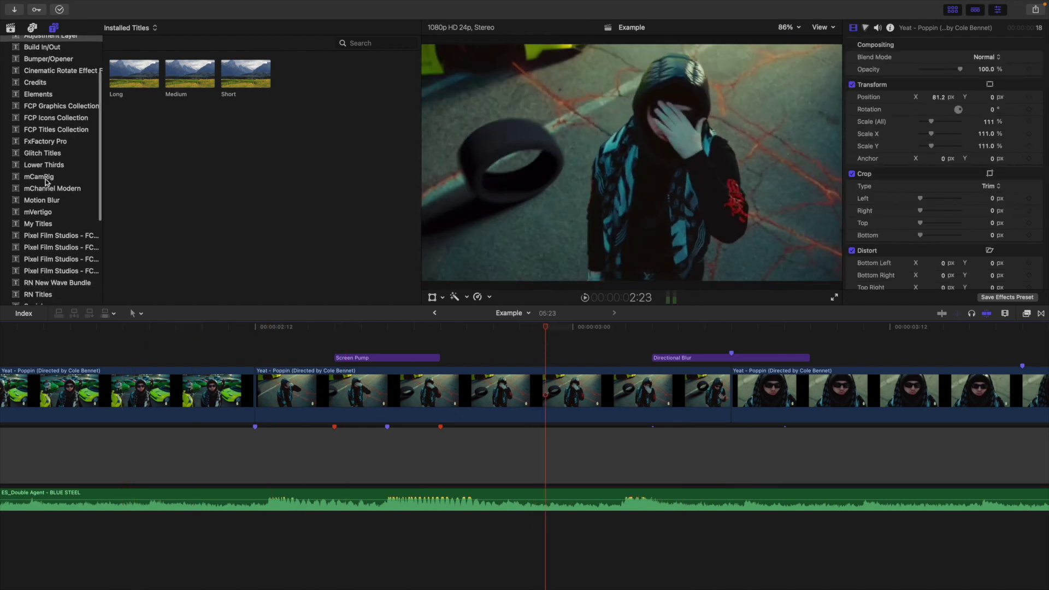
click(44, 200)
drag(131, 139, 371, 345)
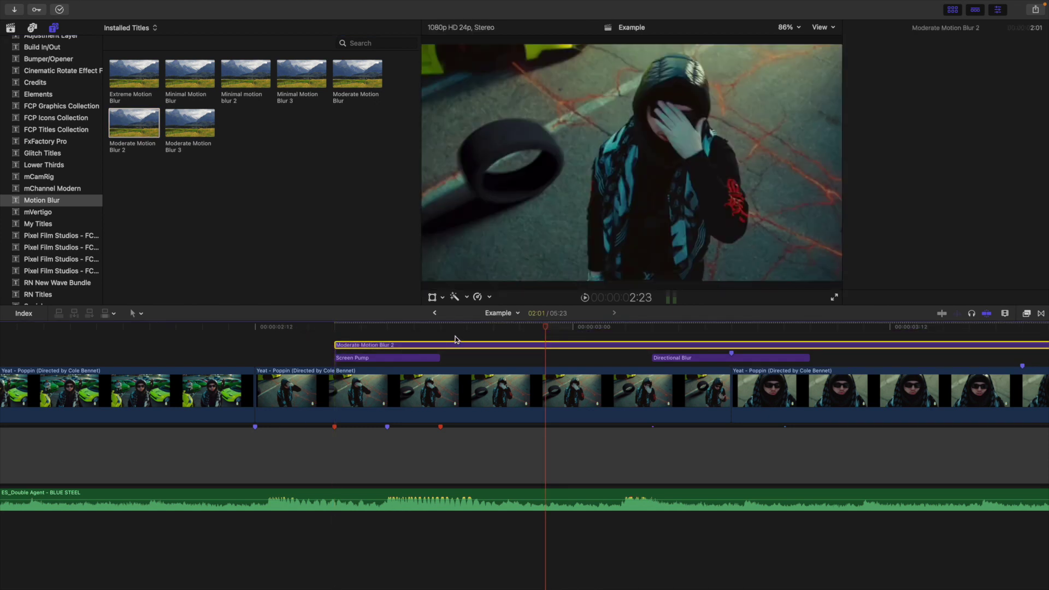
click(443, 348)
click(445, 348)
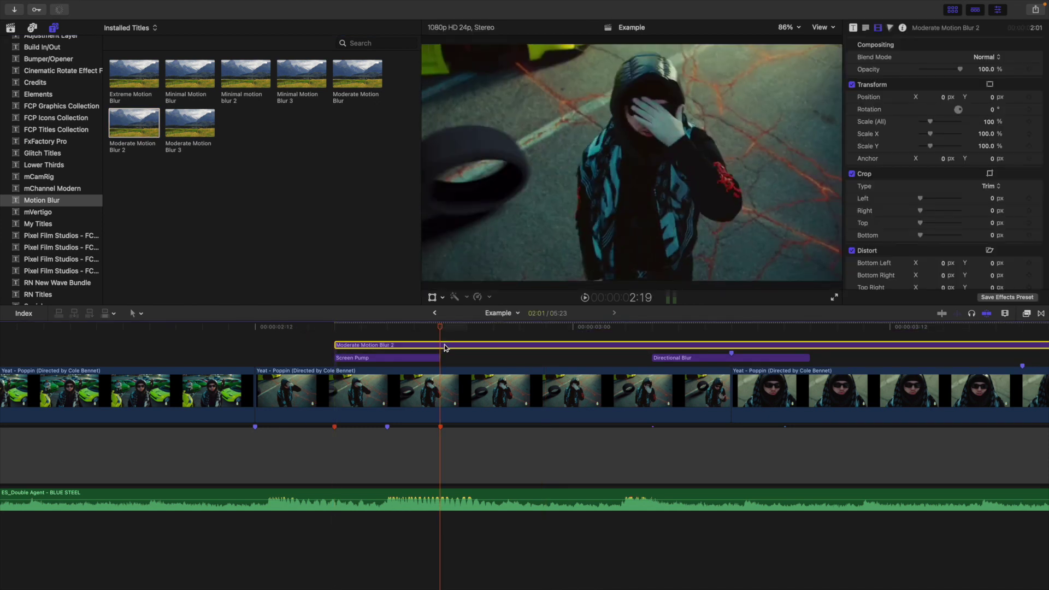
key(alt+])
scroll(252, 357, up, 2)
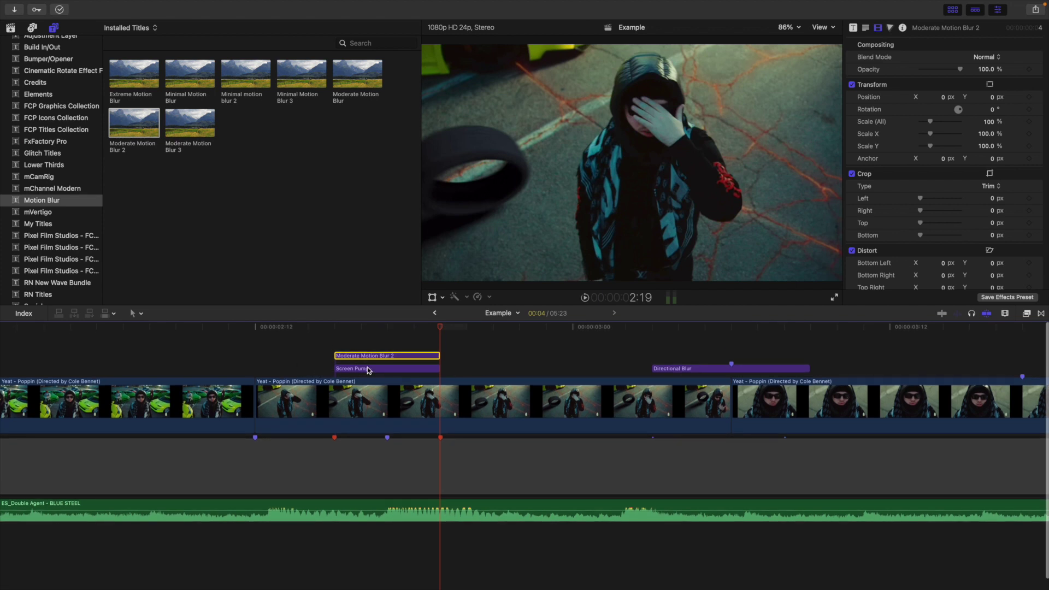
Step: Play back the motion-blurred screen pump, starting from 2:07 in the preceding green-car clip
click(146, 355)
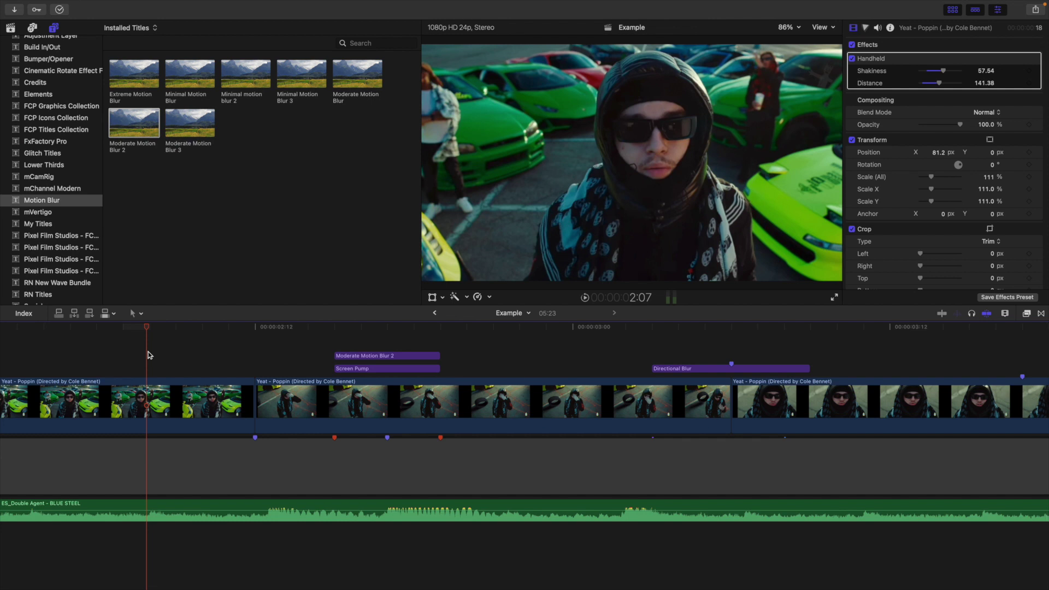
key(space)
key(j)
Step: Add a Scale keyframe at 111% to the sunglasses close-up clip at 3:17, three frames before the cut
key(Down)
key(Down)
key(Down)
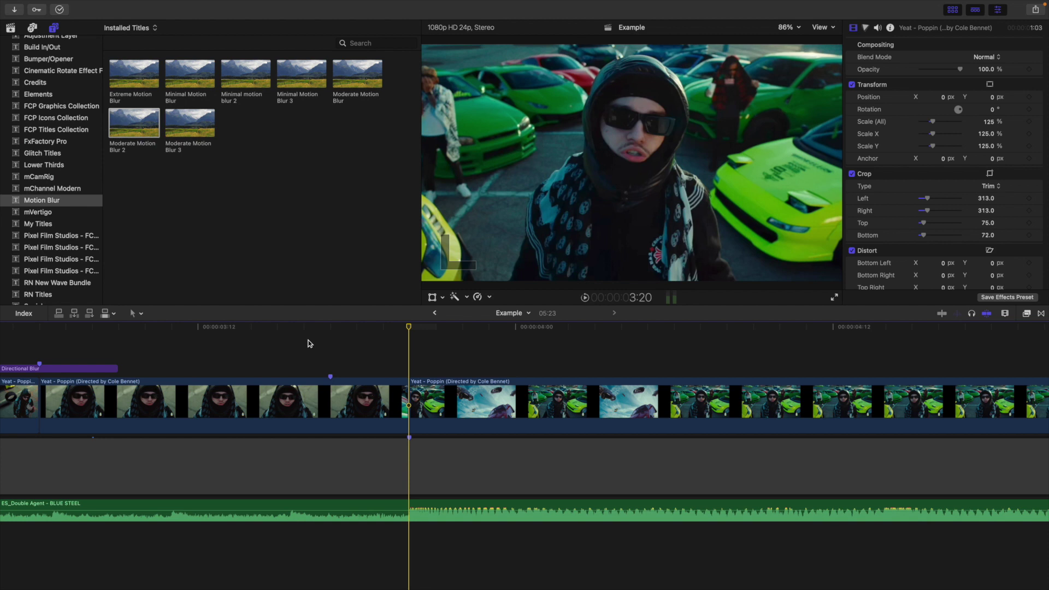
key(Left)
key(Left)
key(Left)
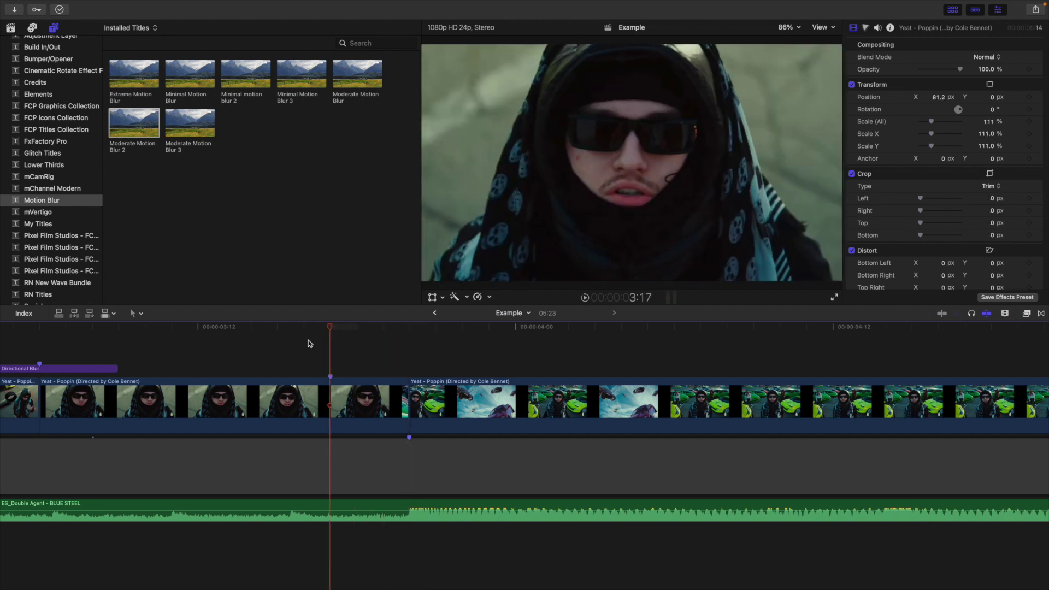
click(347, 405)
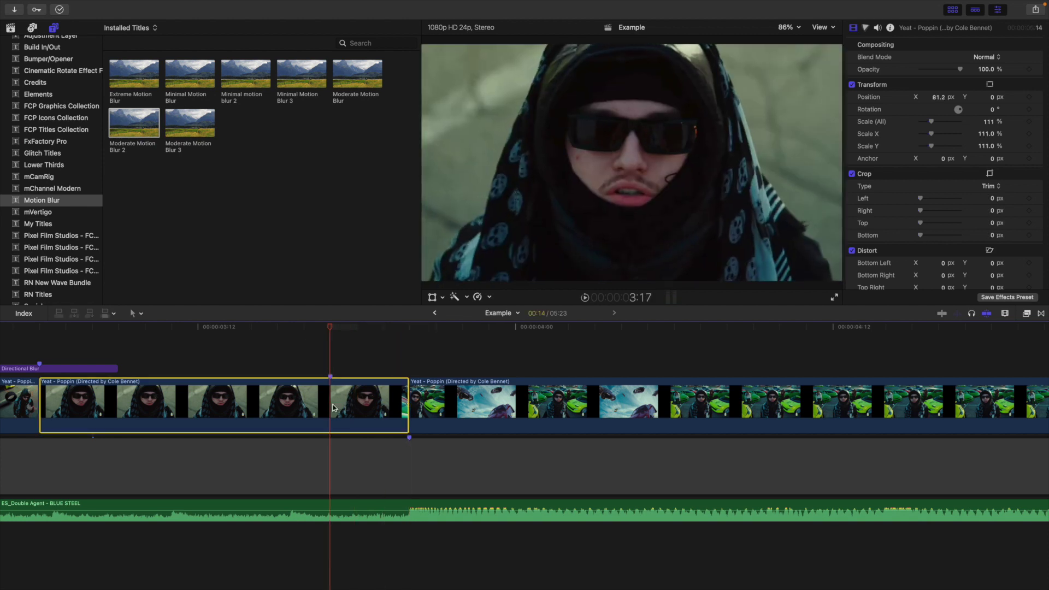
click(1030, 121)
Step: Keyframe the close-up clip's Scale to 220% at its end, at 3:20
key(space)
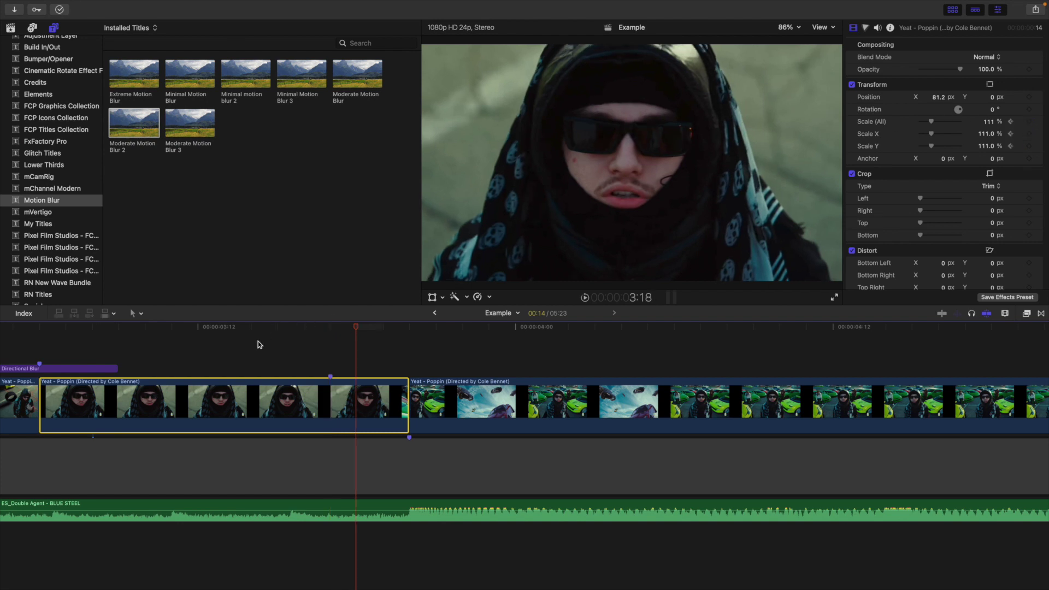
key(space)
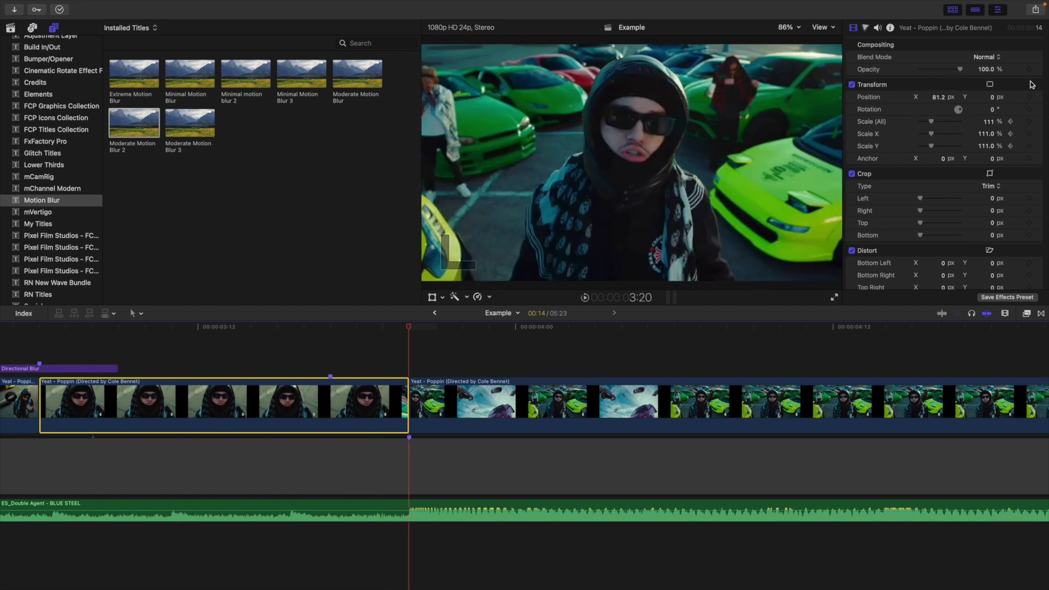
click(991, 122)
text(220)
key(Return)
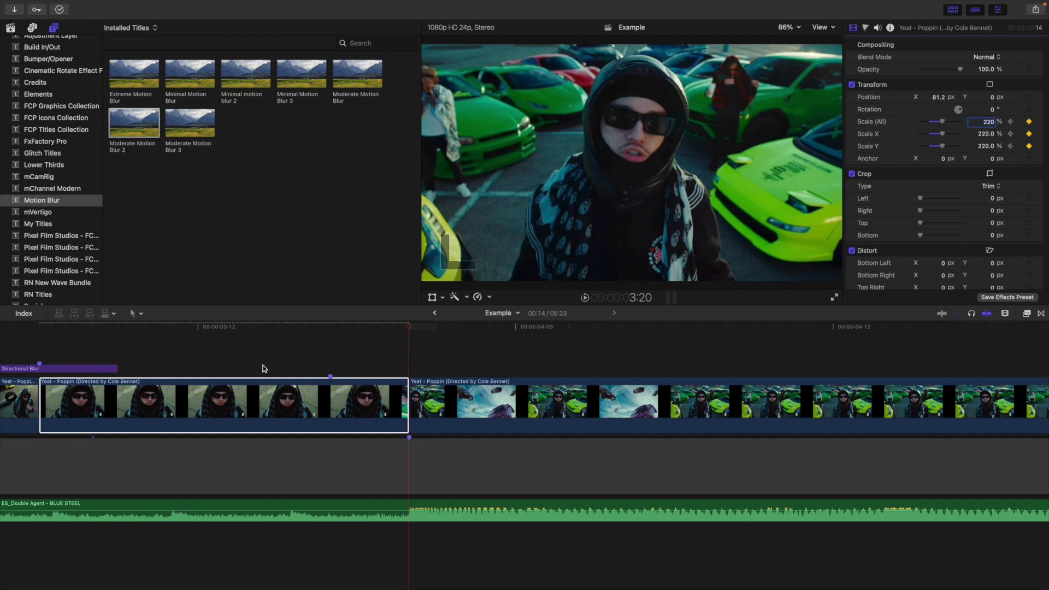
Step: Play back the zoom at the end of the close-up clip, starting from 3:17 and from 3:09
click(325, 363)
click(328, 359)
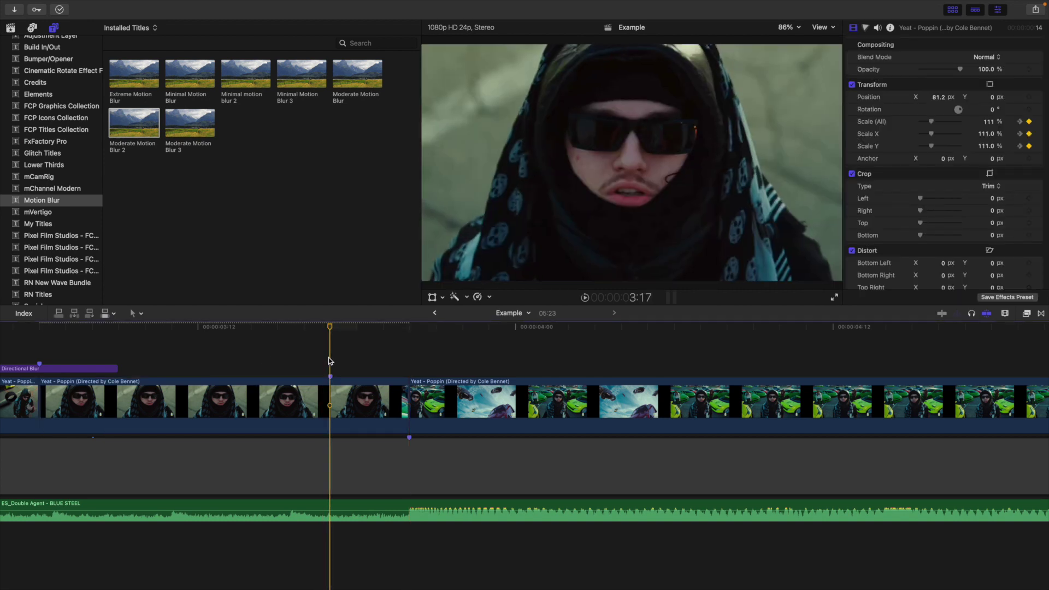
key(space)
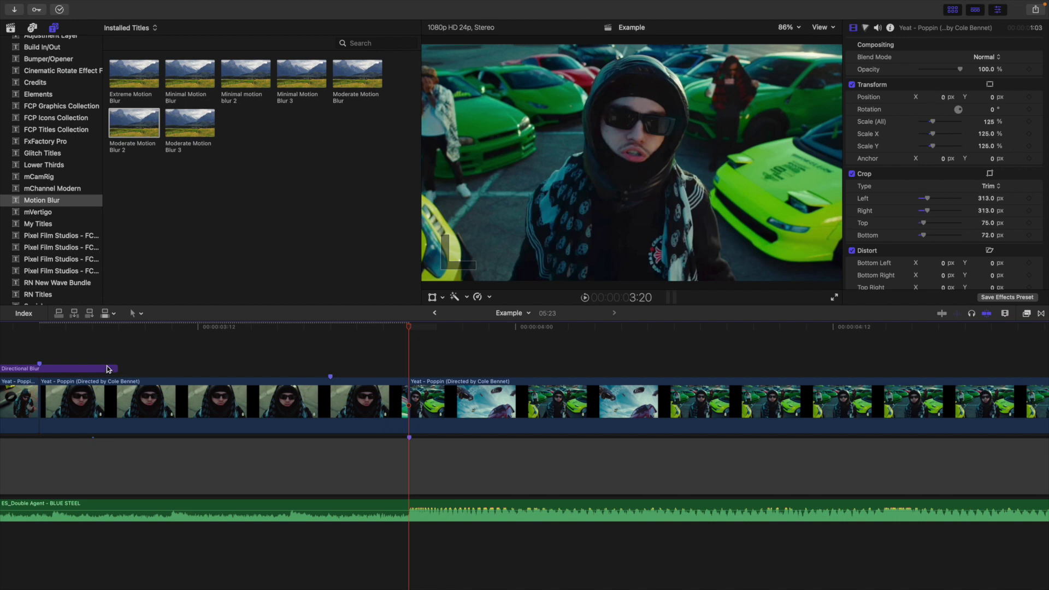
click(126, 358)
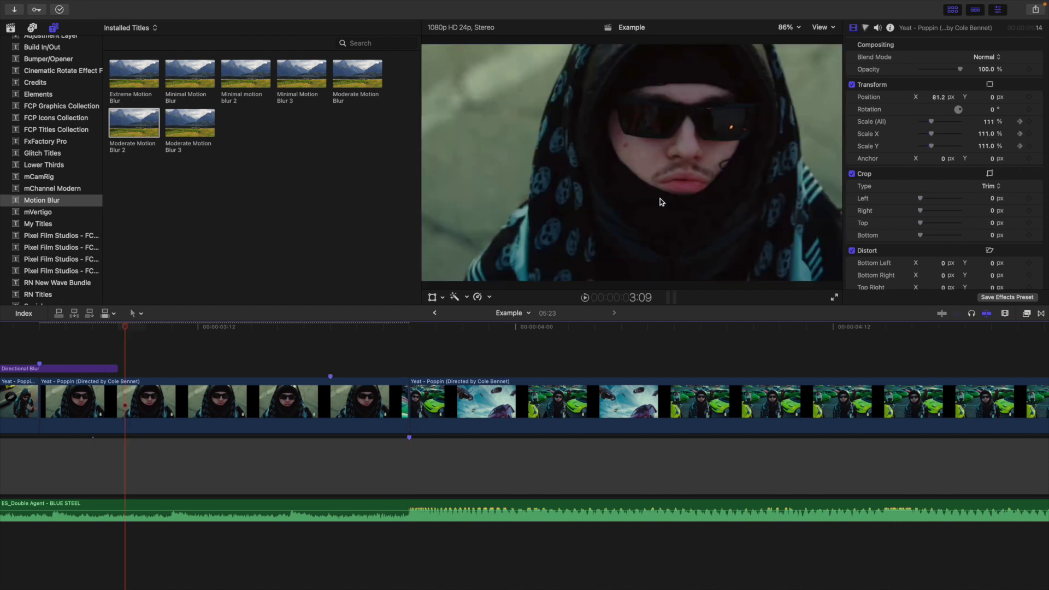
key(space)
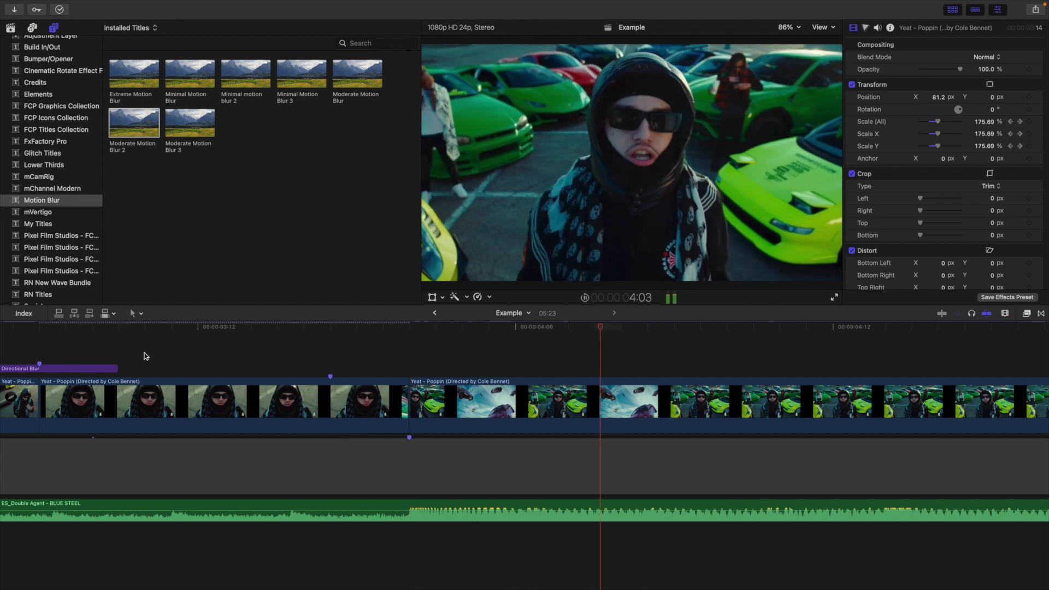
Step: Reduce the viewer zoom to 25% and scale the green-car clip after the 3:20 cut up to 346%
key(Down)
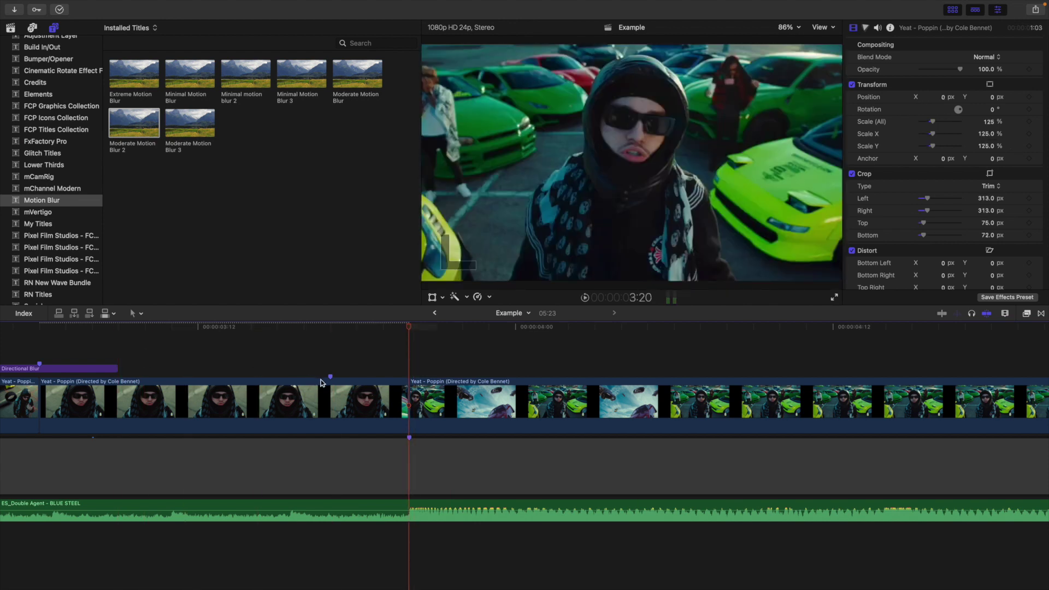
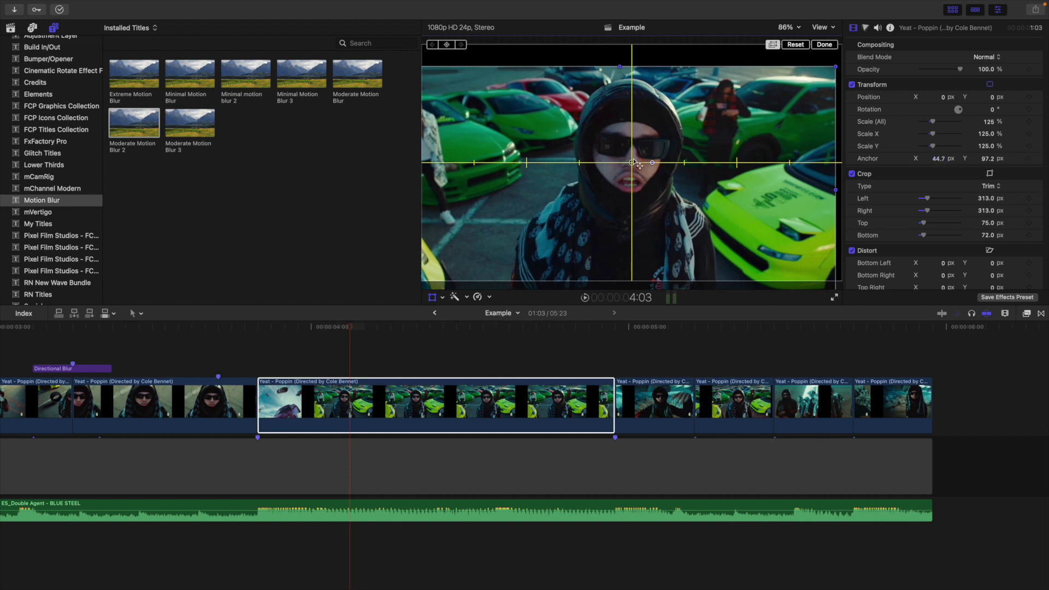
click(785, 29)
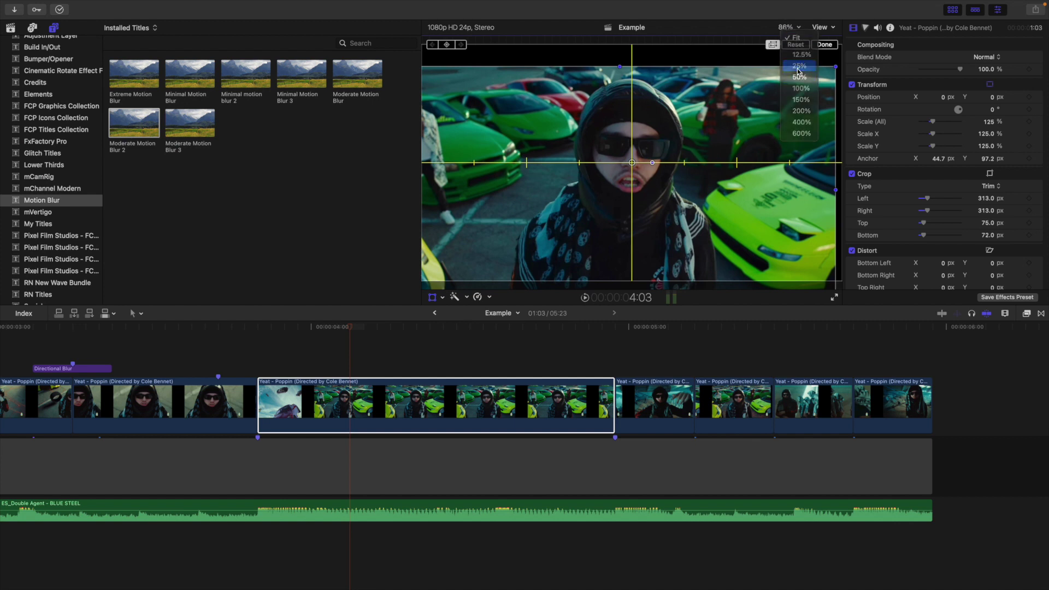
click(798, 67)
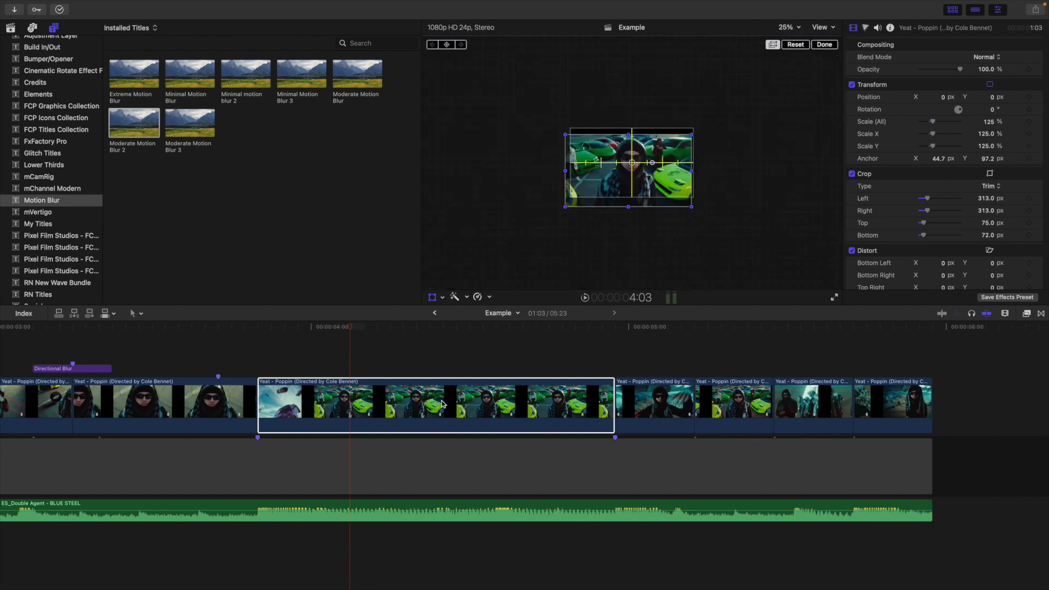
click(417, 418)
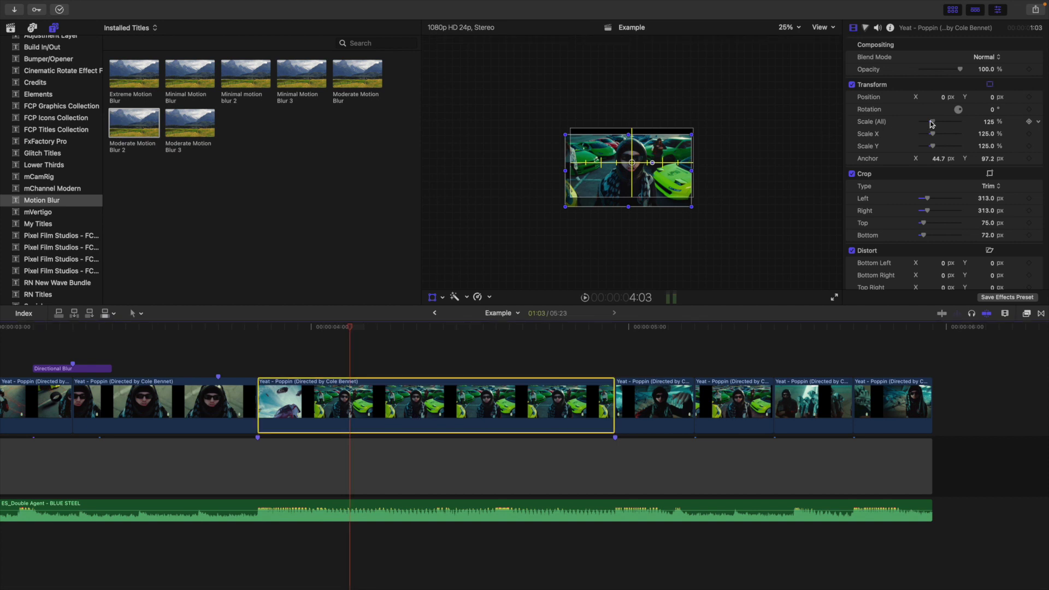
drag(932, 122, 988, 126)
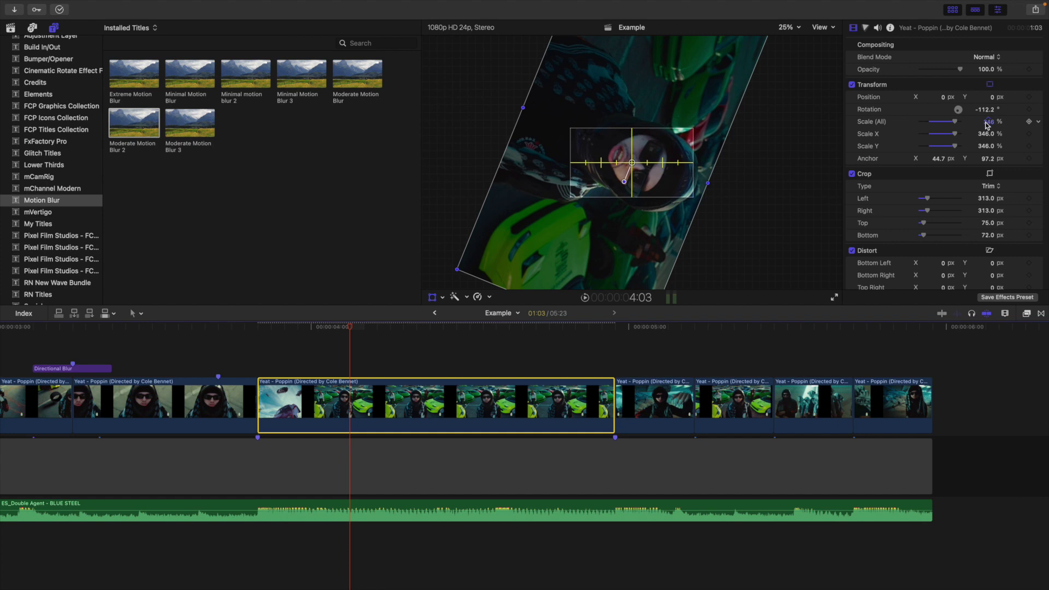
Step: Reset the green-car clip's Rotation to 0° and keyframe it at the clip's start, at 3:20
click(1037, 111)
key(Return)
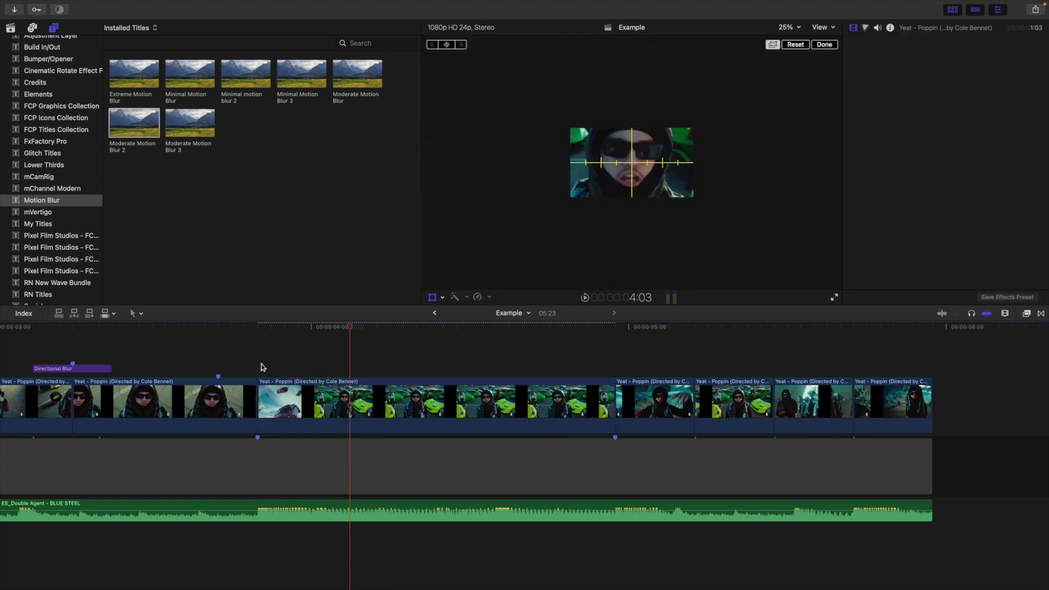
key(Up)
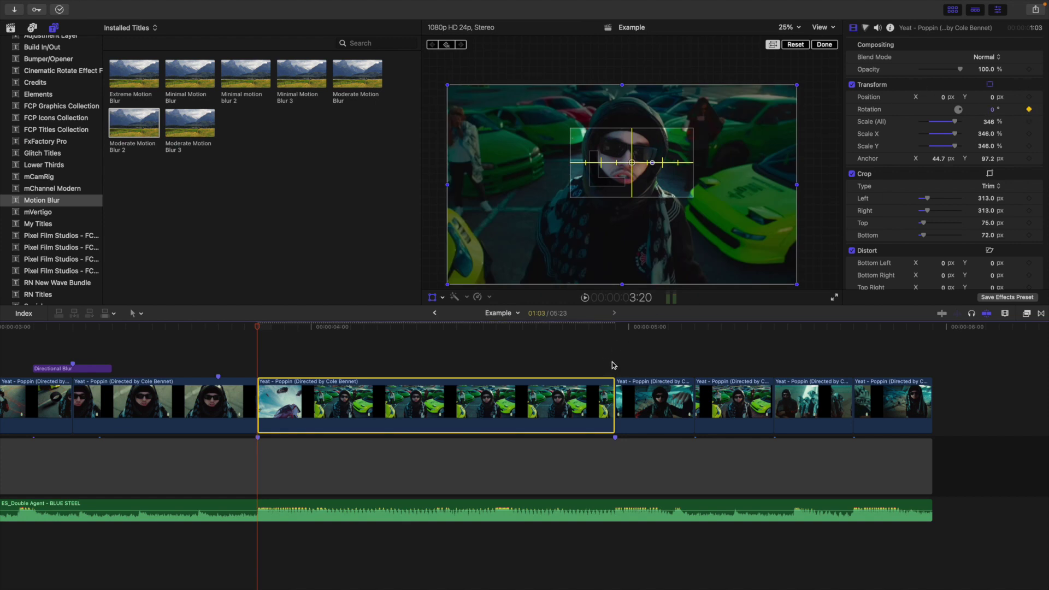
Step: Keyframe the green-car clip's Rotation to 400° at its end, at 4:23
key(Down)
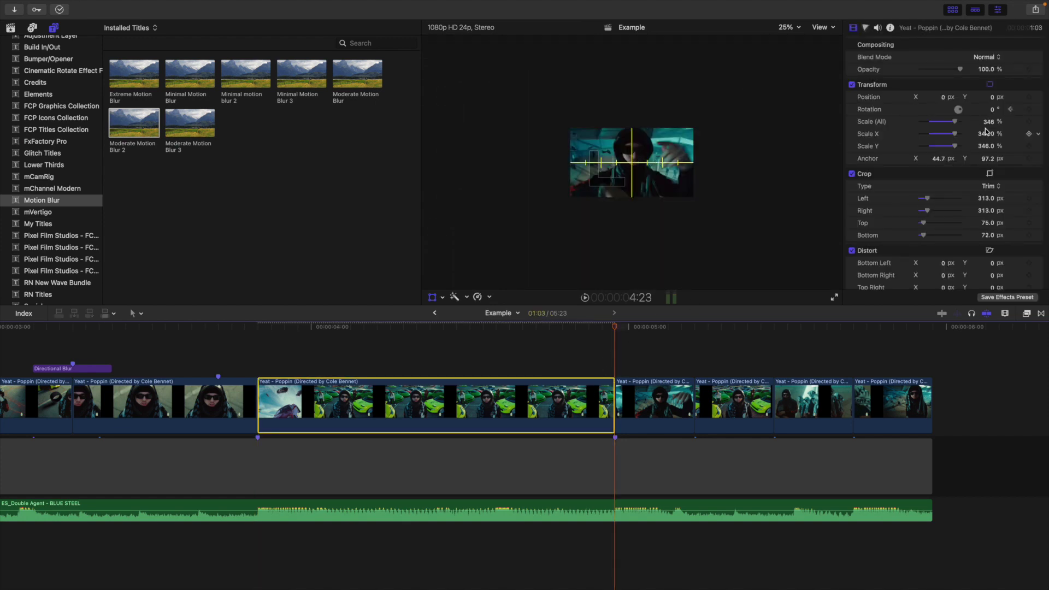
click(992, 110)
text(4)
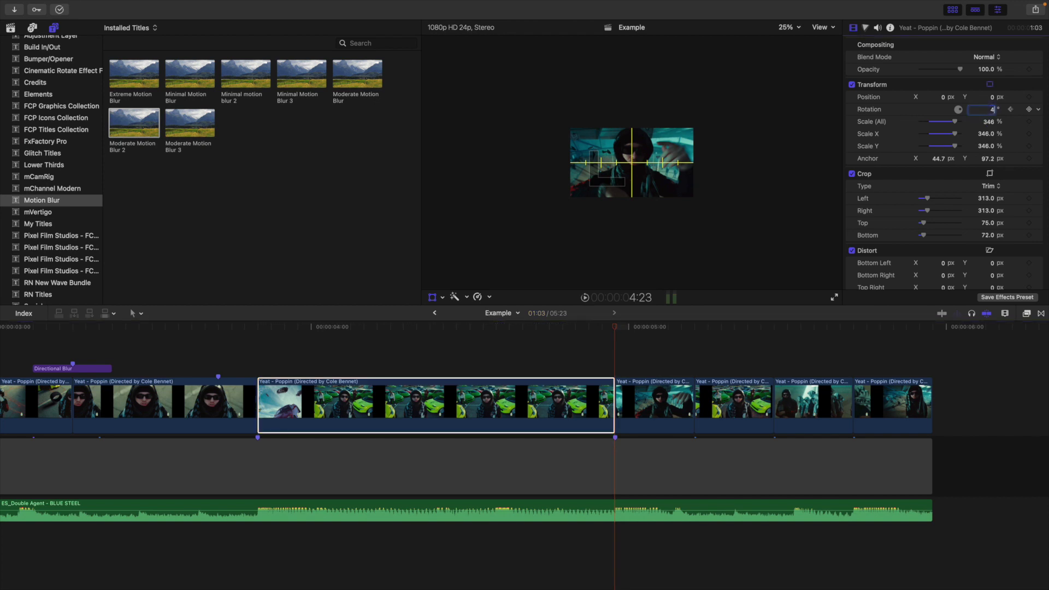
text(00)
key(Return)
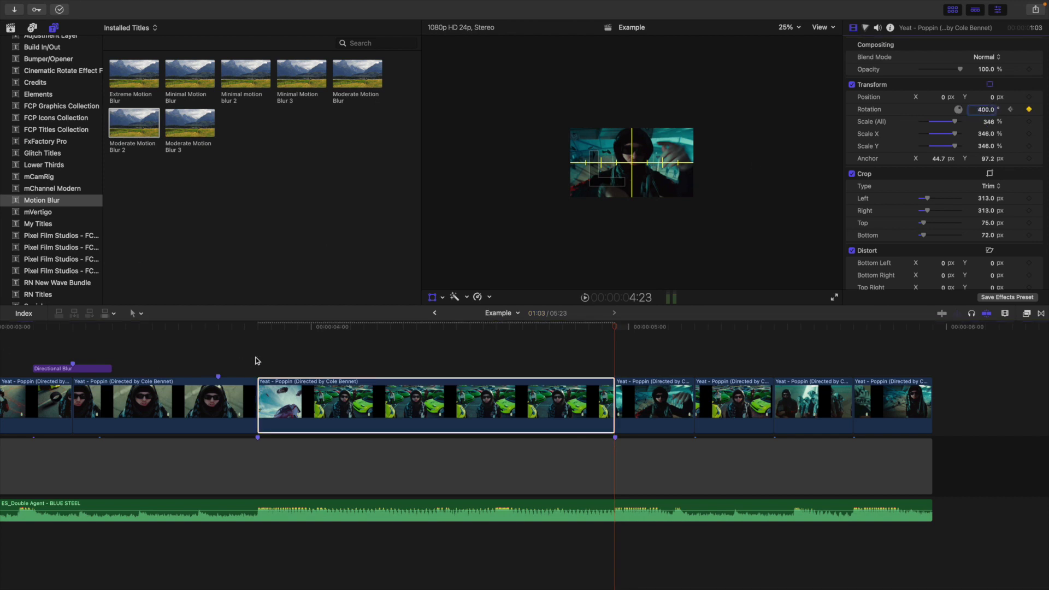
Step: Preview the green-car clip's rotation from 3:20 with the transform outline displayed
click(255, 361)
click(332, 399)
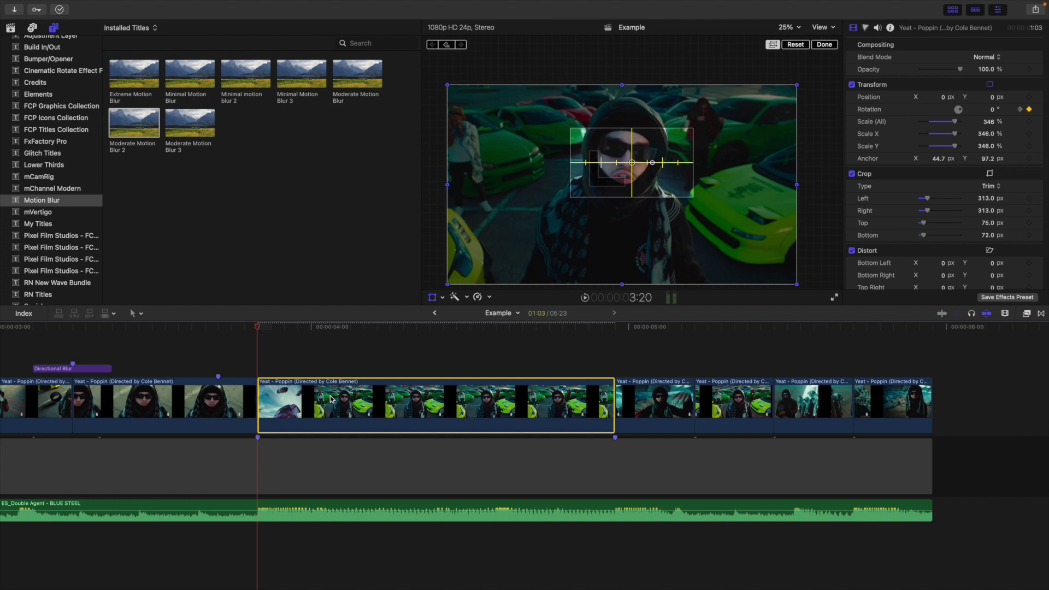
key(space)
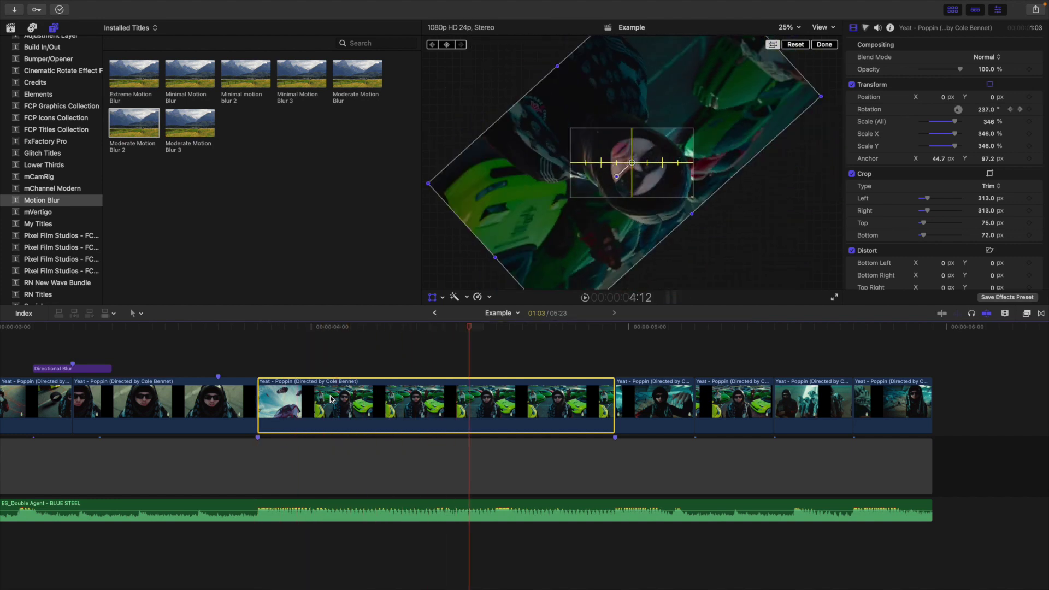
Step: Close the on-screen transform controls and set the viewer zoom back to Fit
click(824, 44)
click(790, 27)
click(792, 39)
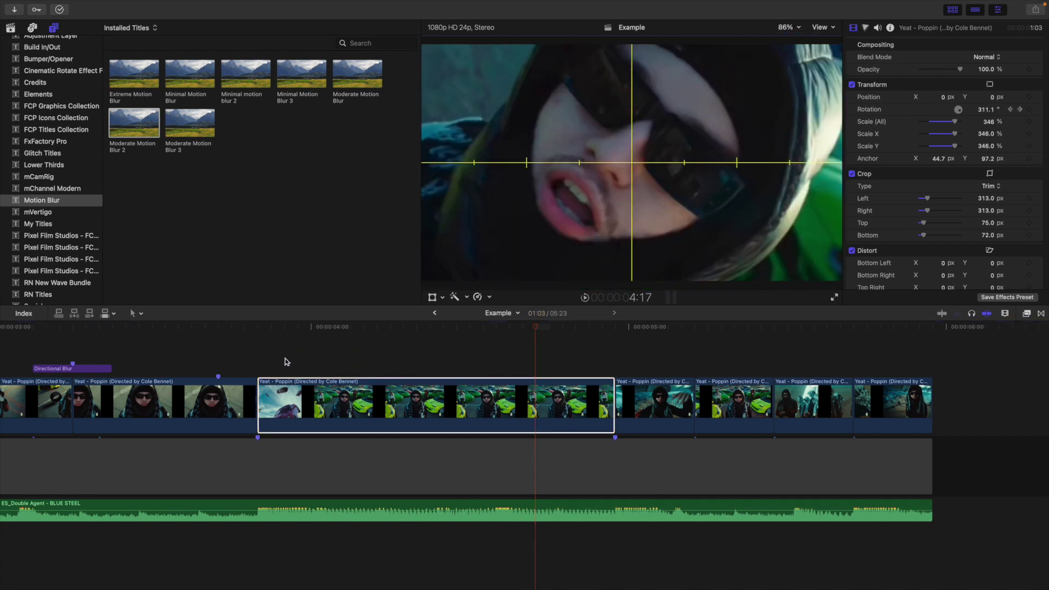
Step: Play back the full-size spinning green-car clip repeatedly from its start through the following cut
click(257, 356)
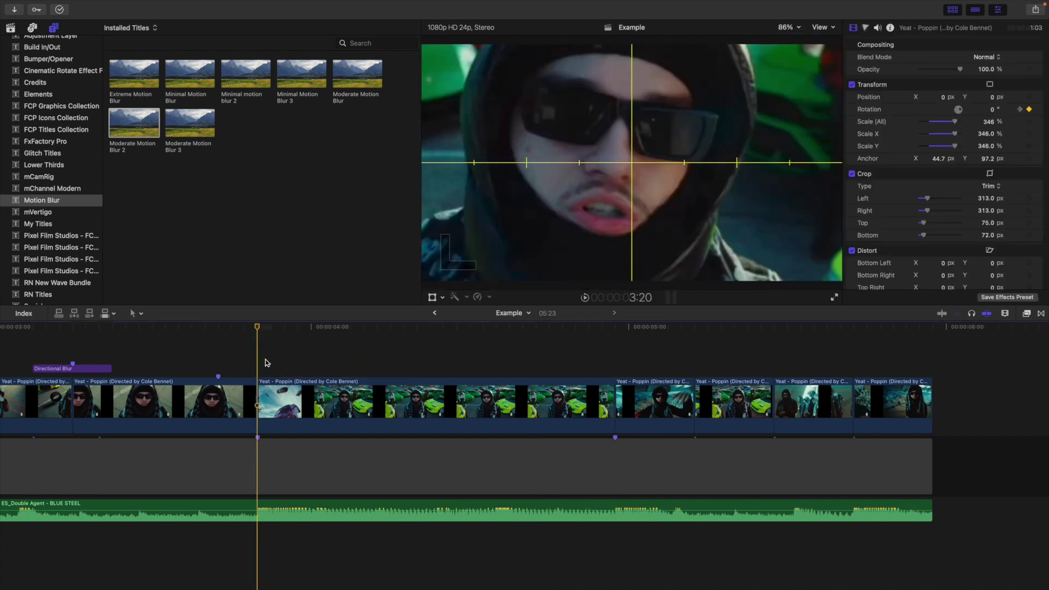
key(space)
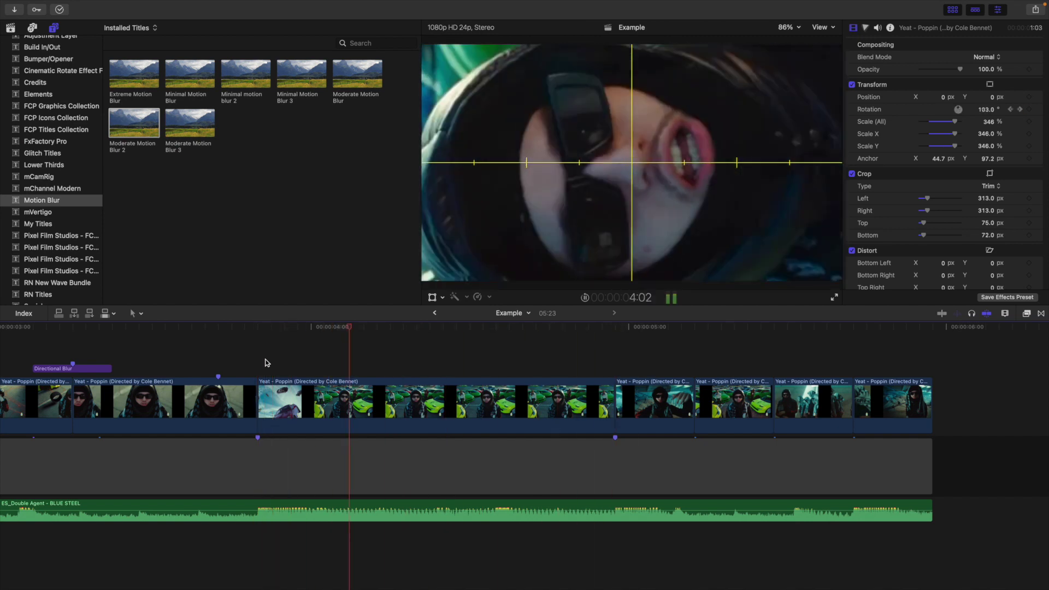
click(266, 363)
key(space)
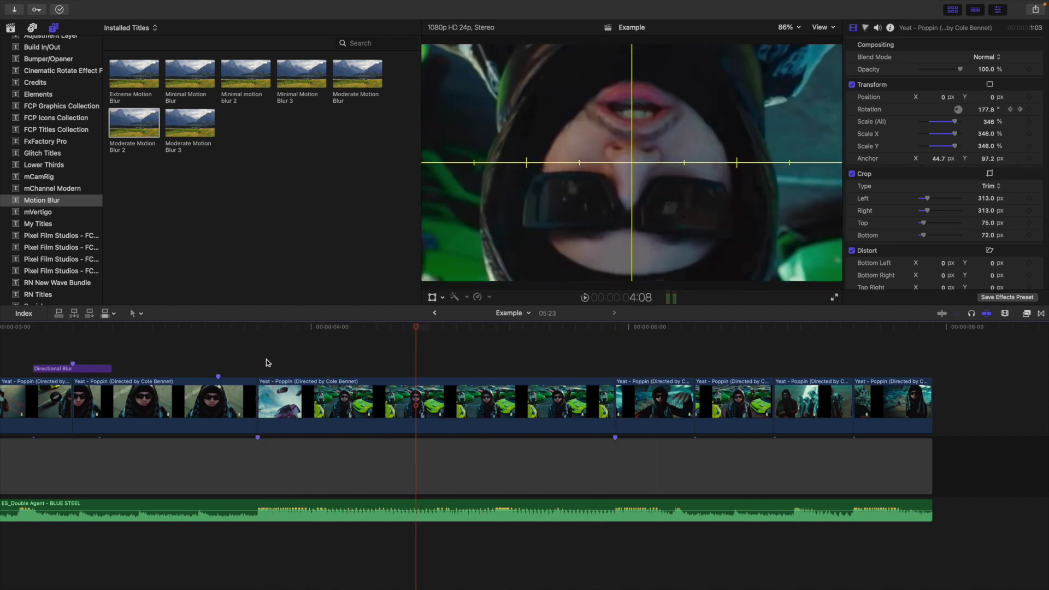
click(397, 402)
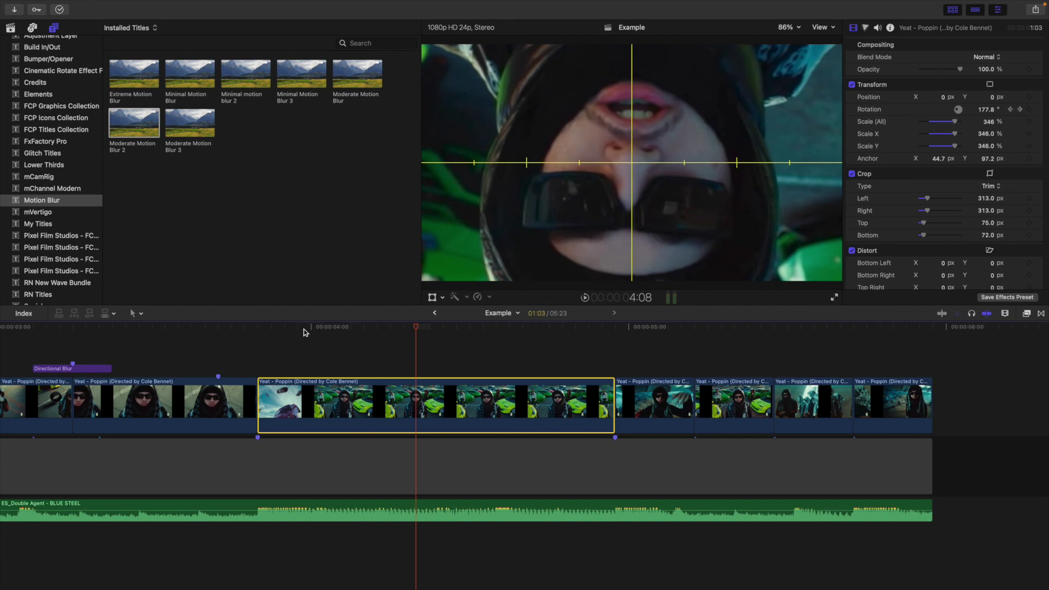
click(263, 353)
click(263, 353)
key(space)
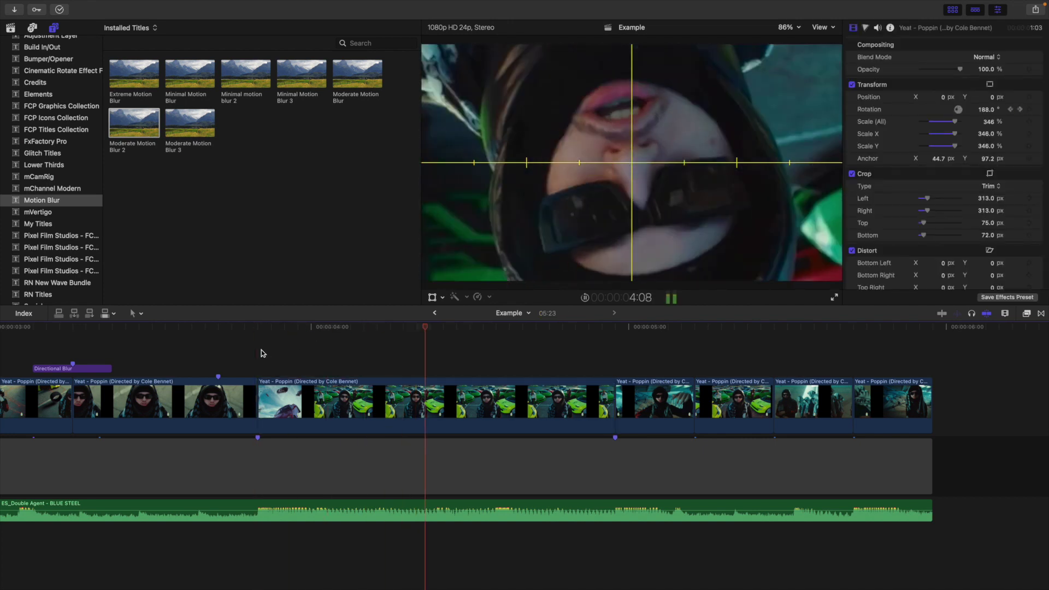
key(space)
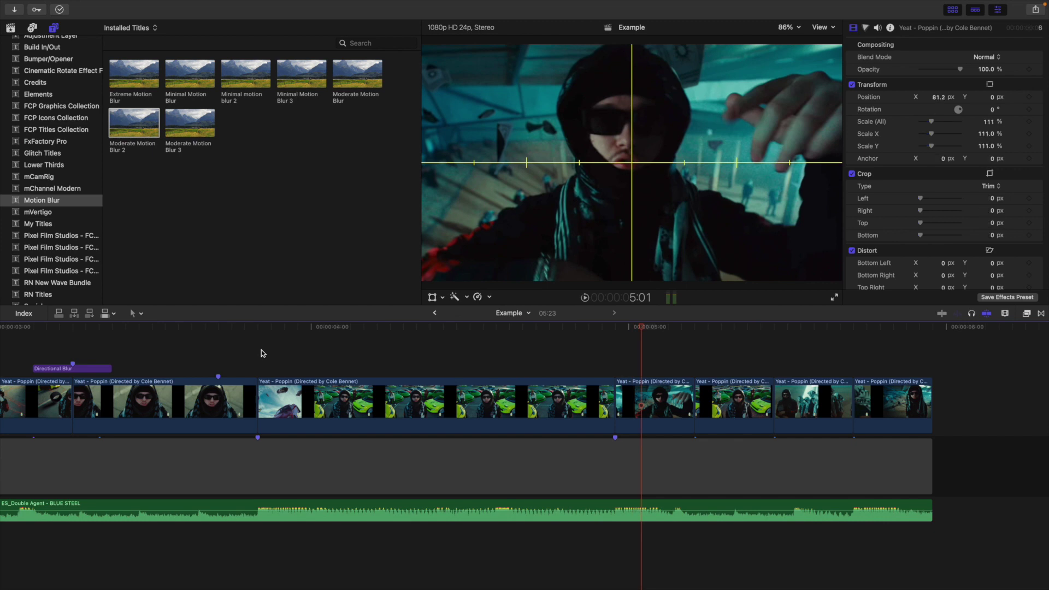
Step: Keyframe a zoom on the clip after the green-car shot, with Scale from 111% at 4:23 to 220% at 5:05
scroll(261, 352, right, 3)
click(521, 382)
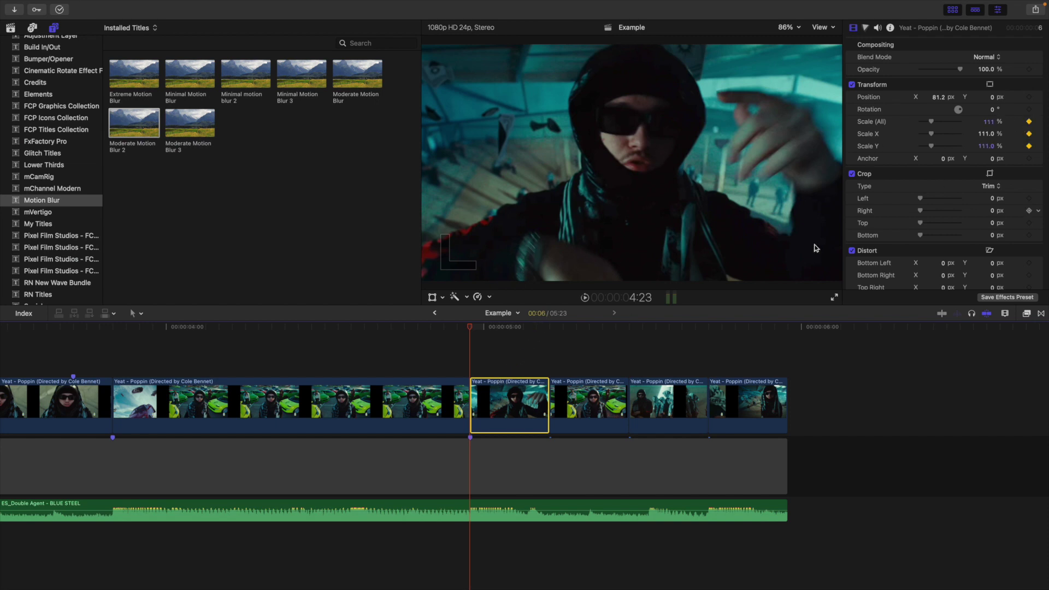
click(547, 356)
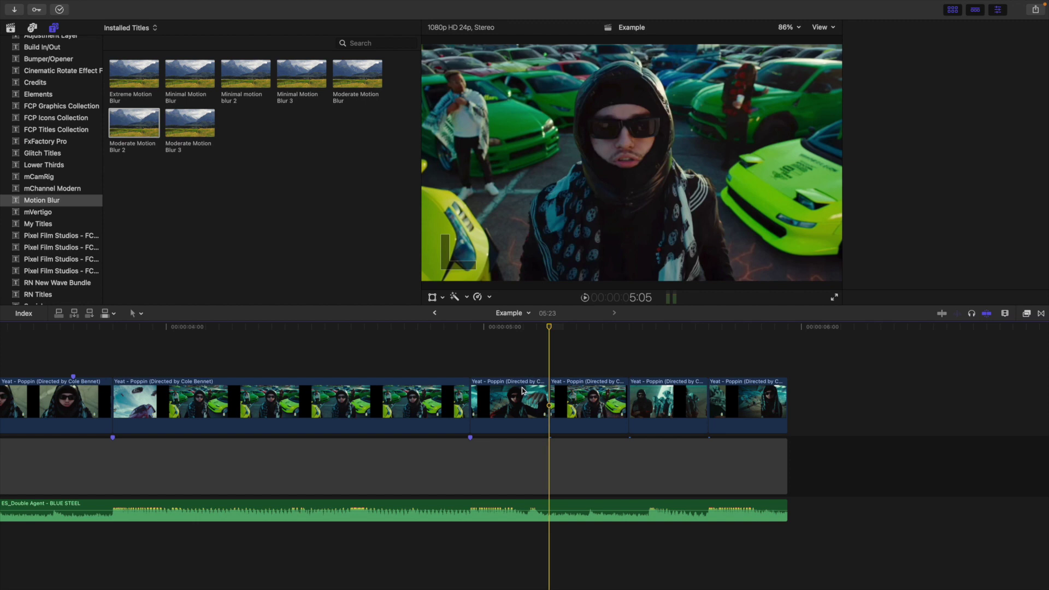
click(991, 122)
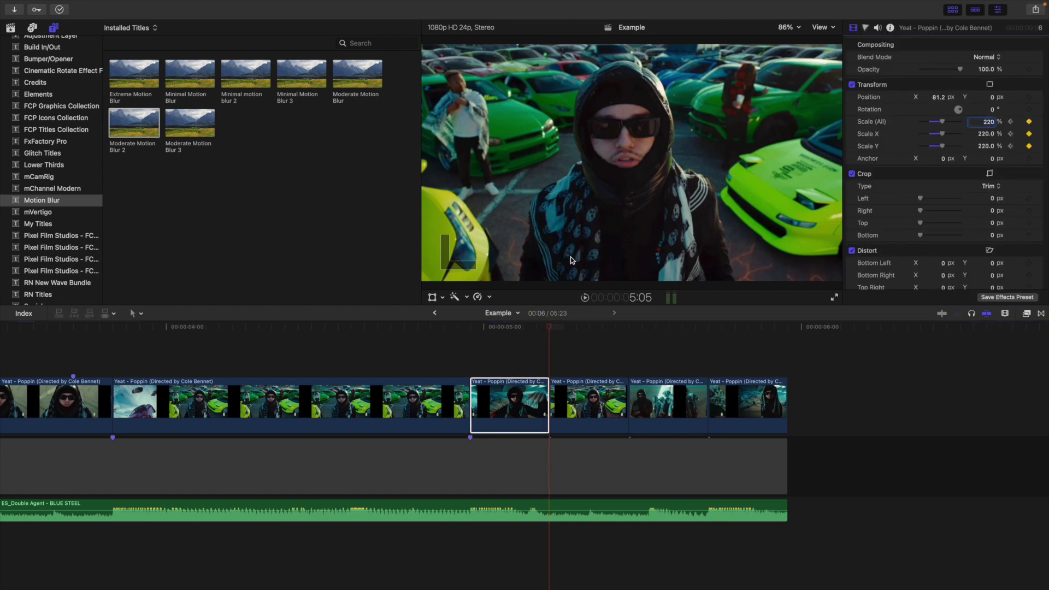
Step: Check the zoom on the short hooded-man clip and play it back from the preceding spin at 4:15
click(475, 352)
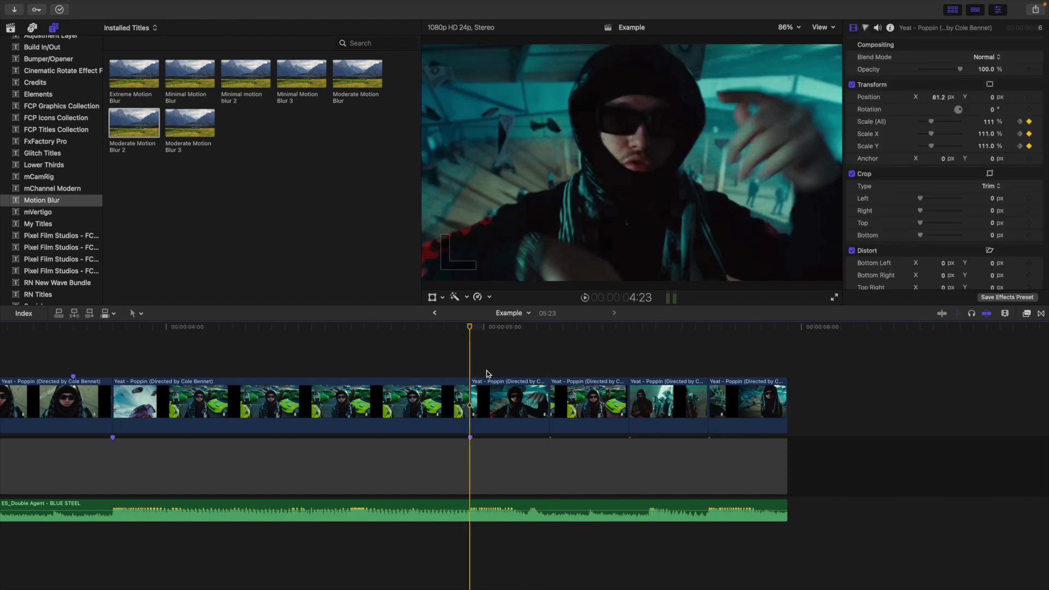
click(500, 389)
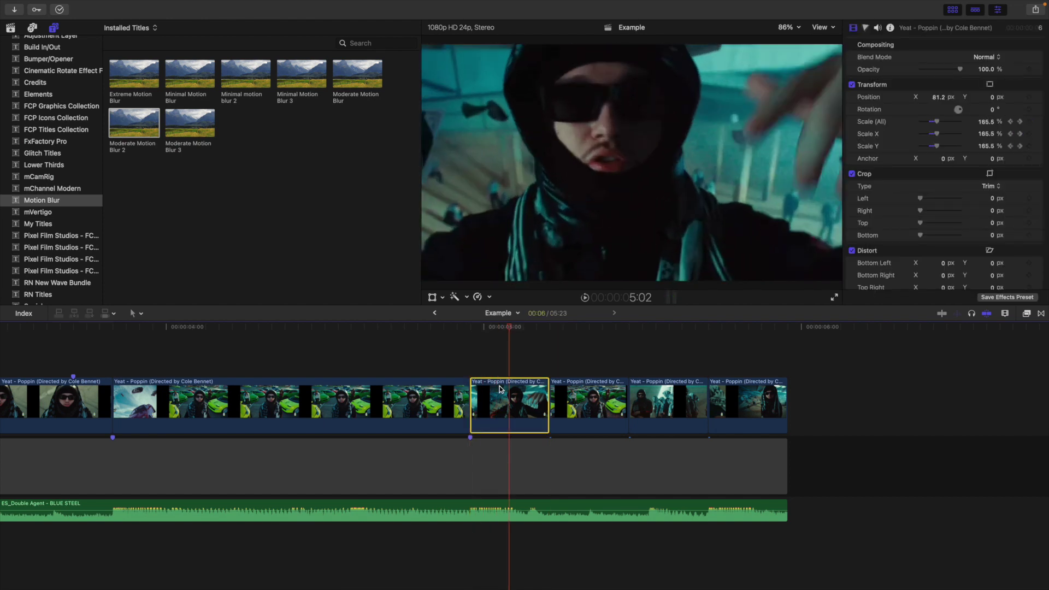
click(366, 364)
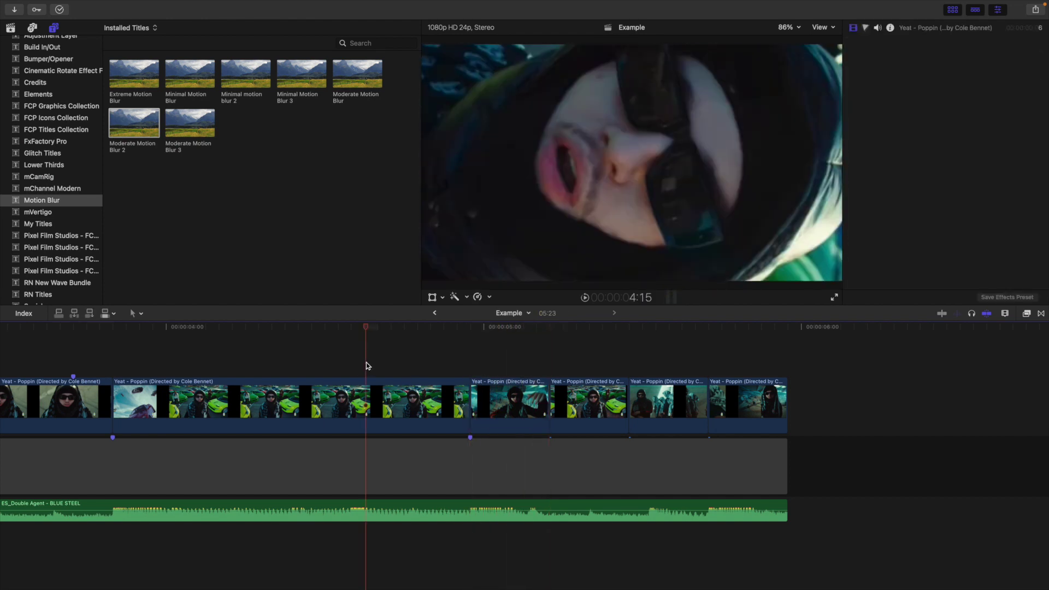
click(366, 366)
key(space)
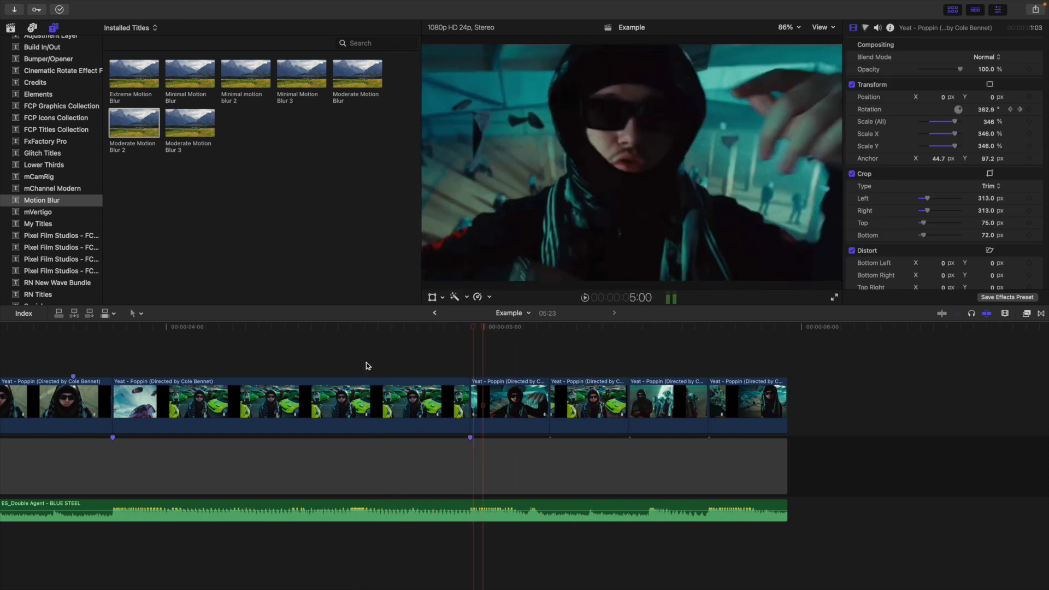
Step: Copy the zoomed clip's Position and Scale attributes onto the last three clips, with keyframe timing set to Stretch to Fit
click(490, 398)
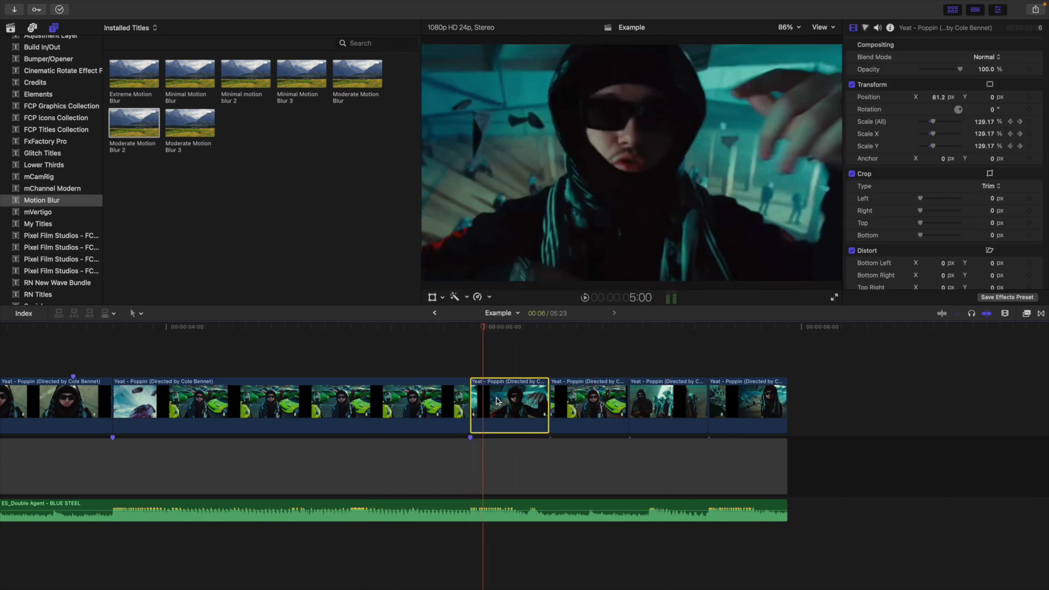
key(super+c)
drag(588, 368, 768, 415)
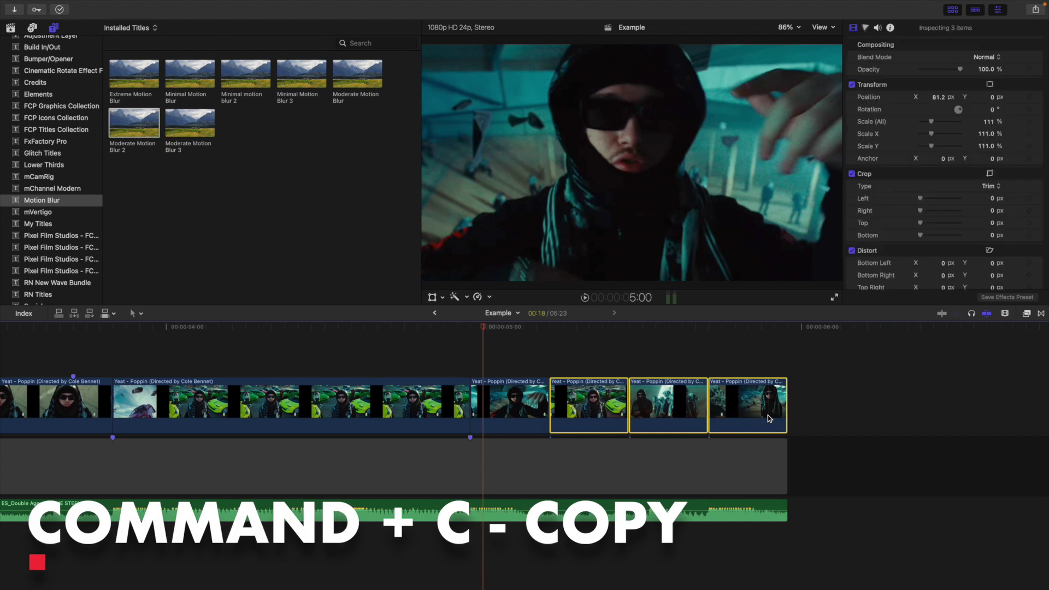
key(shift+super+v)
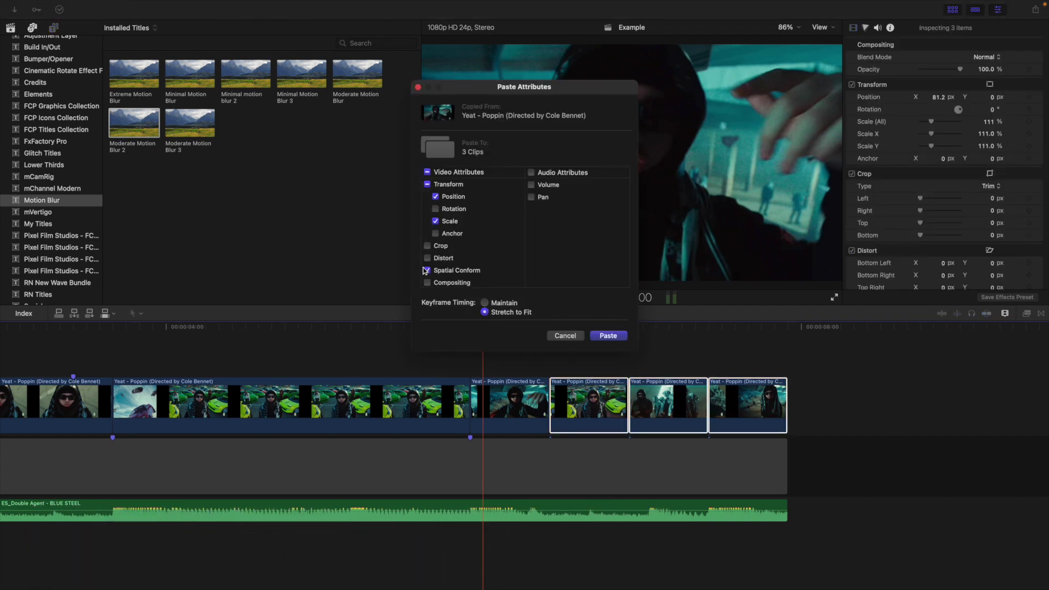
click(446, 272)
click(609, 336)
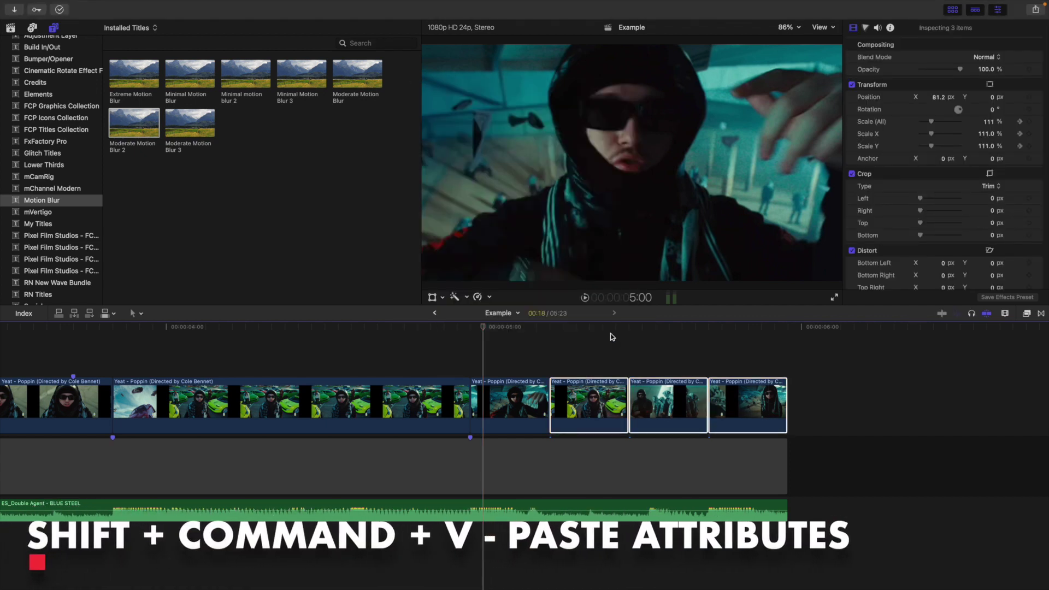
Step: Play back the spinning green-car clip and the four zooming clips that follow it
click(471, 358)
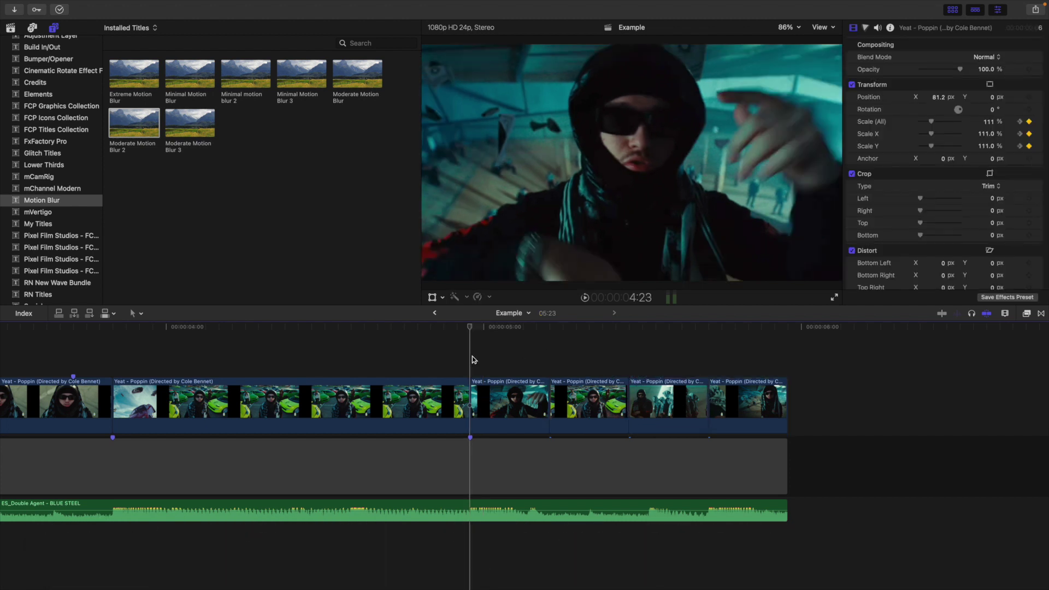
key(space)
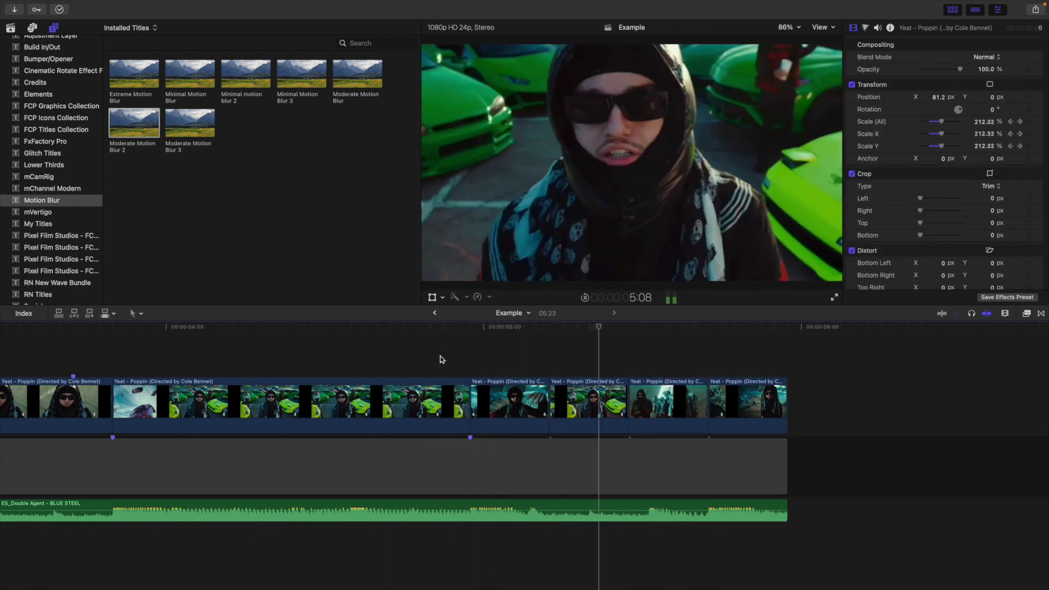
click(201, 366)
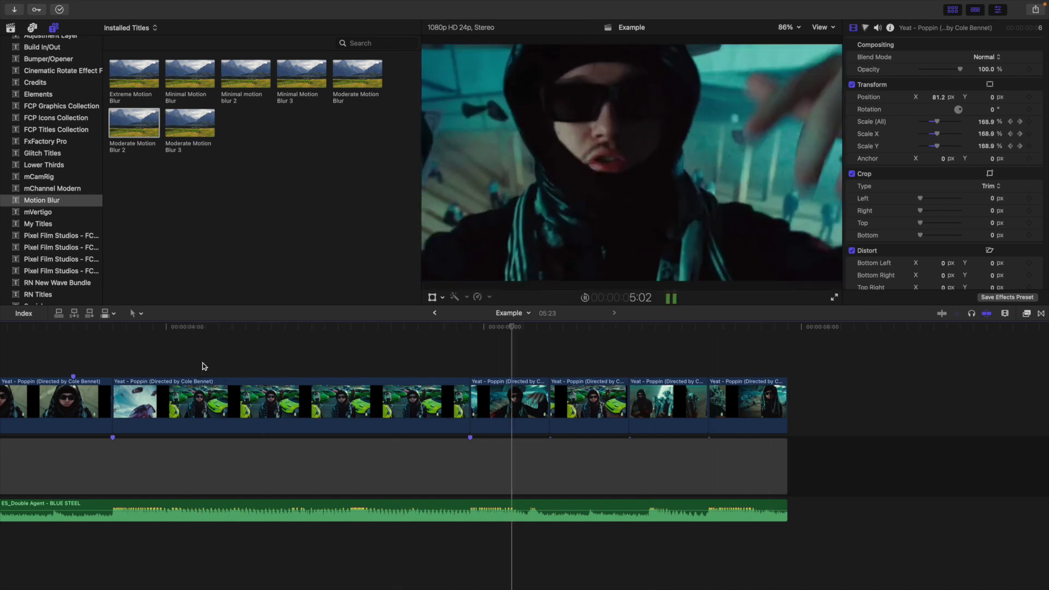
click(202, 366)
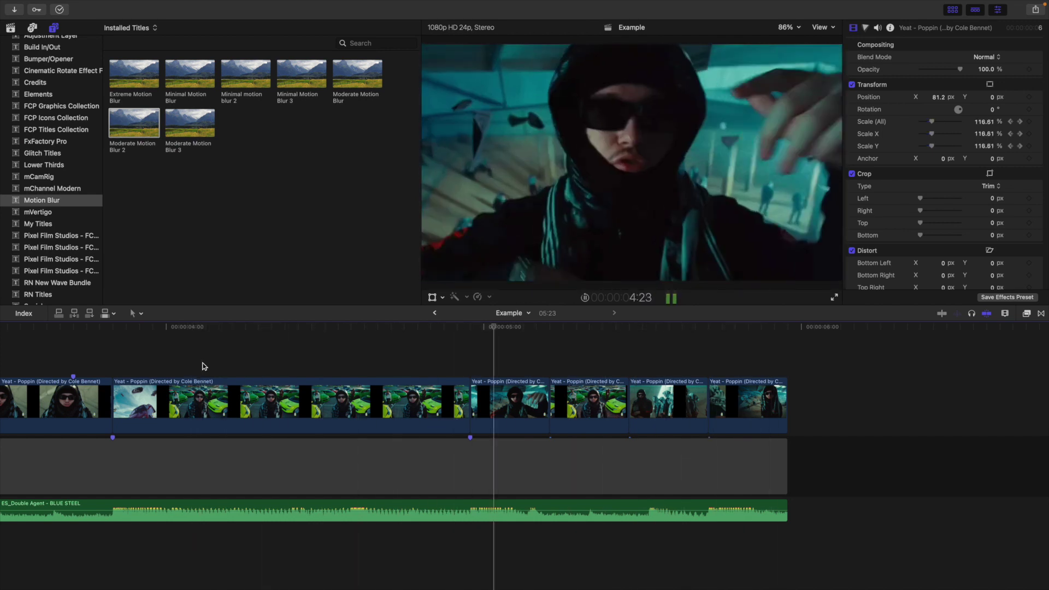
click(479, 367)
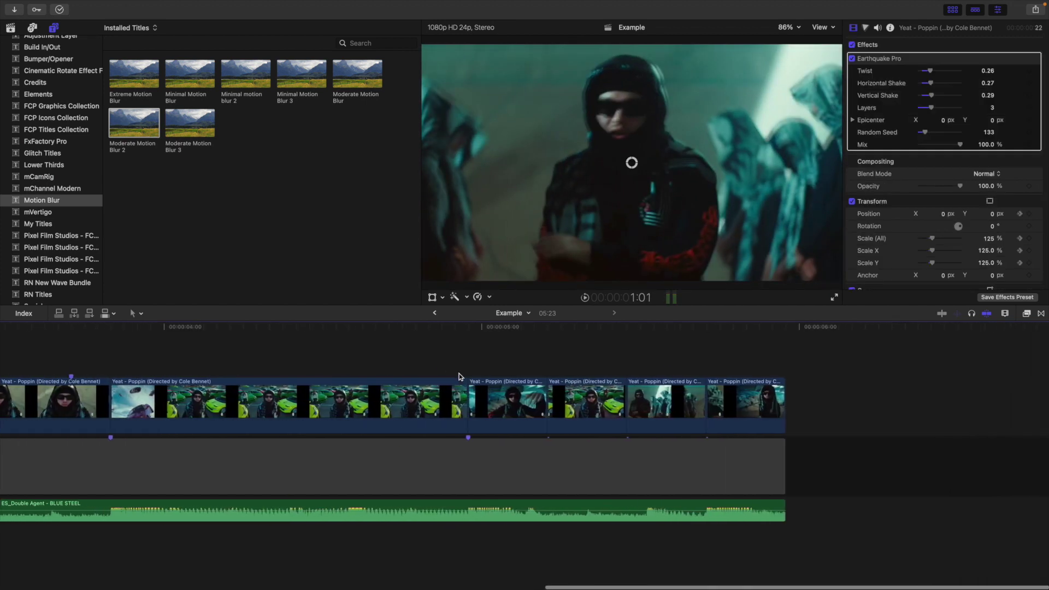
click(471, 364)
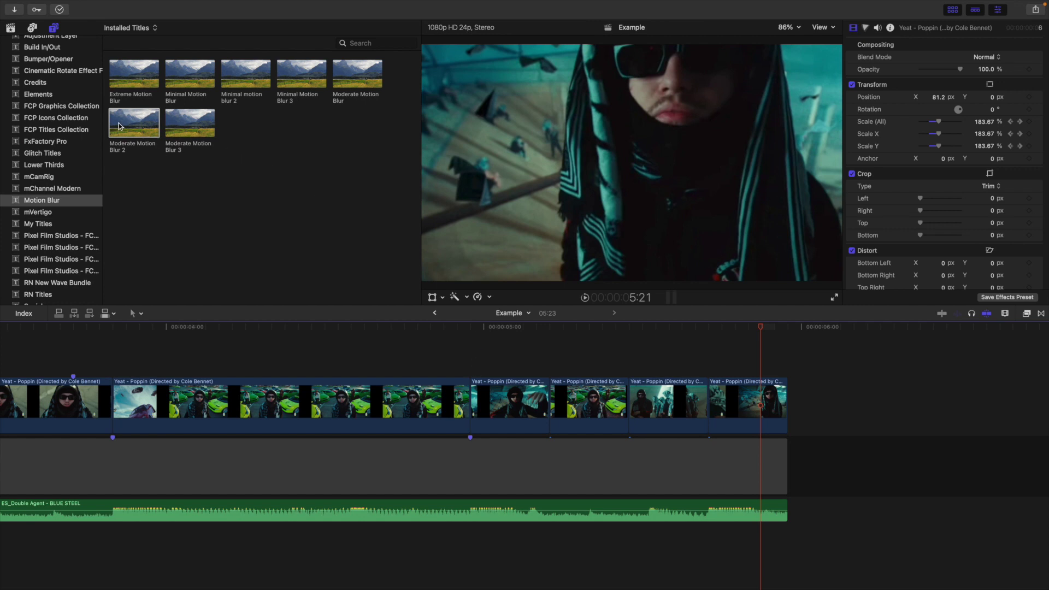
Step: Add the Moderate Motion Blur 2 title above the last four clips from 4:23 and trim its end to 5:23
drag(119, 125, 473, 365)
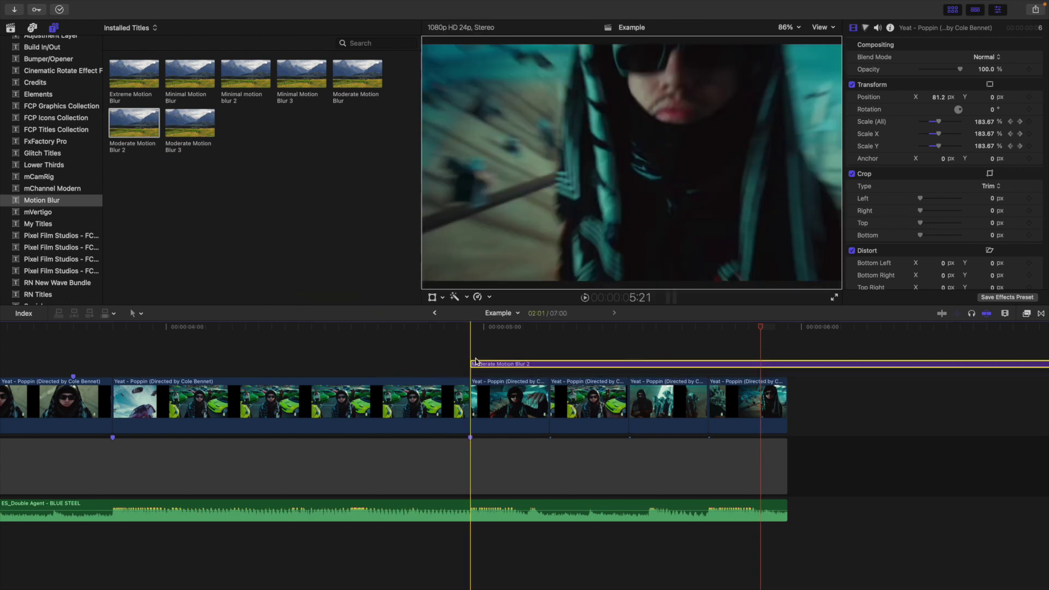
click(789, 371)
click(789, 369)
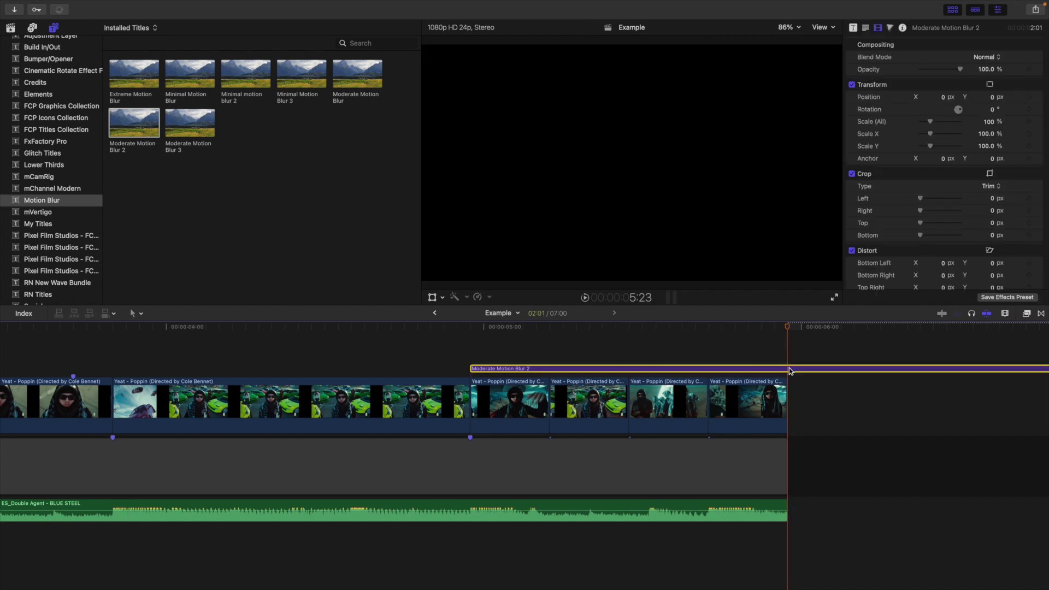
key(alt+])
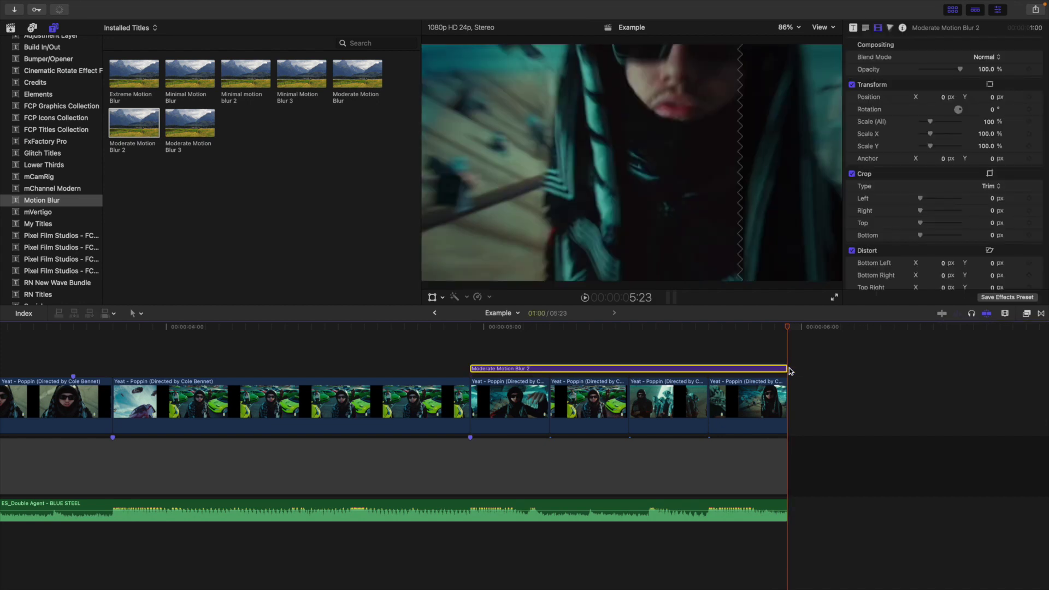
Step: Play back the finished How to Add Energy to your Videos project from its beginning
click(498, 350)
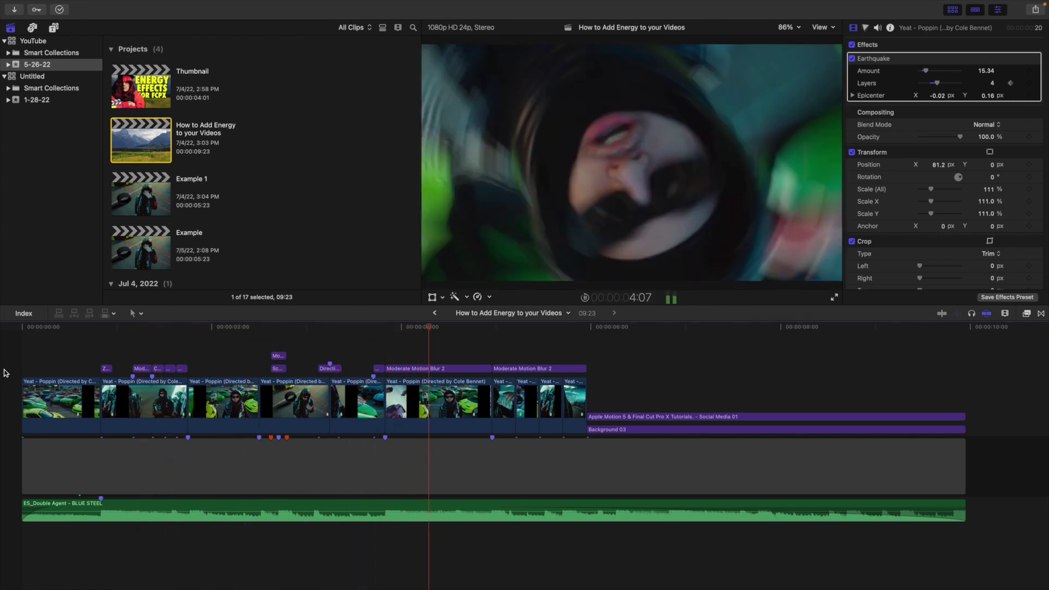
key(Home)
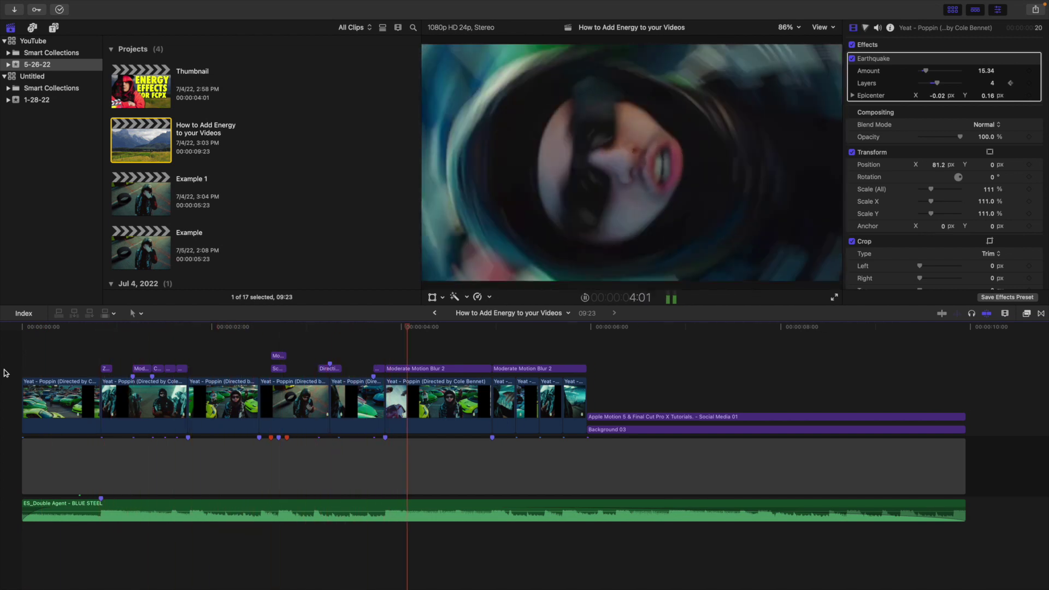
key(Home)
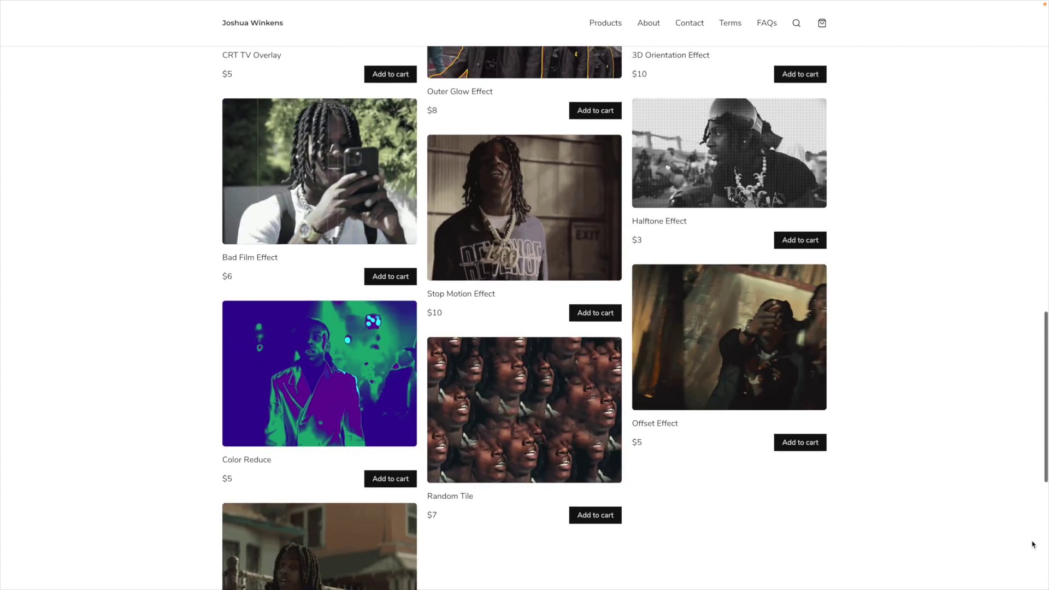
scroll(1033, 544, down, 2)
scroll(1035, 544, down, 3)
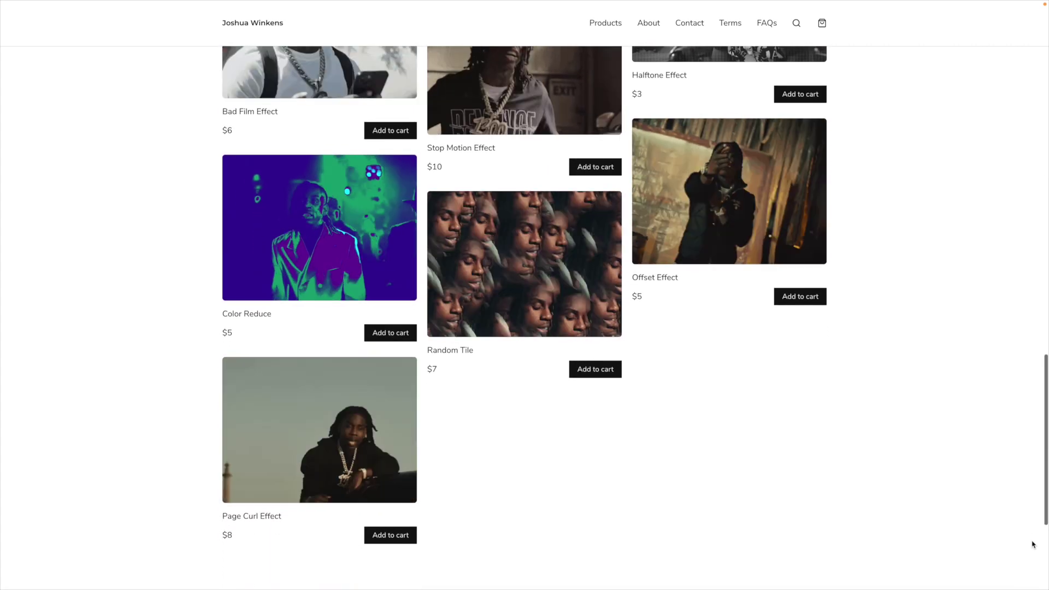